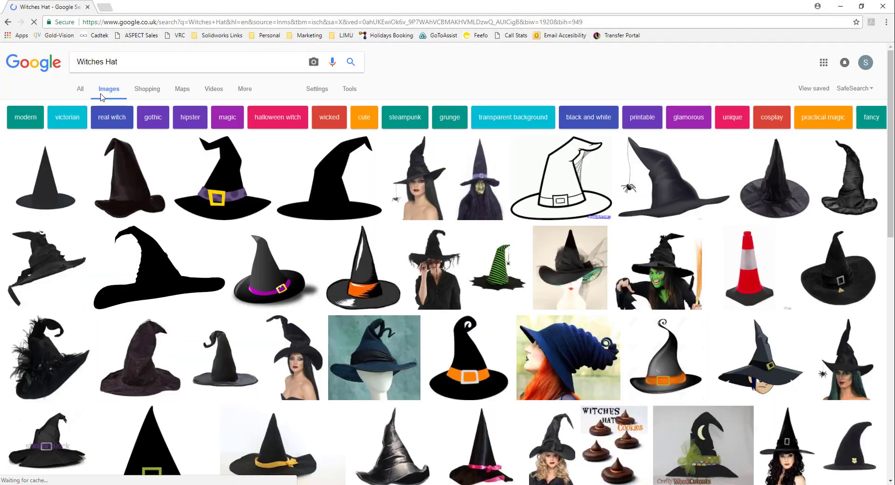
Browse the witches hat image results for a hat shape to use as modelling reference
left_click(344, 195)
left_click(309, 111)
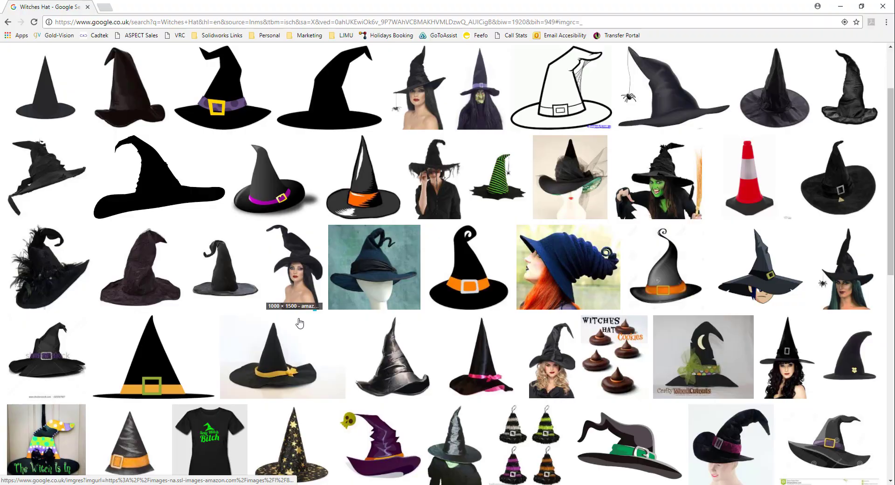
scroll(300, 322, "down", 2)
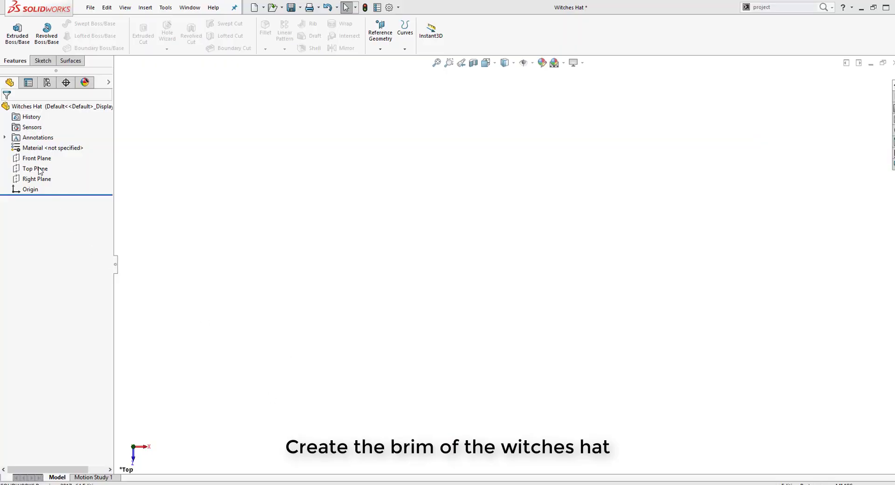
On the Top Plane, sketch an ellipse centred on the origin, about 186 mm across its short axis, in the Witches Hat part
right_click(38, 168)
left_click(46, 152)
left_click(99, 36)
left_click(505, 264)
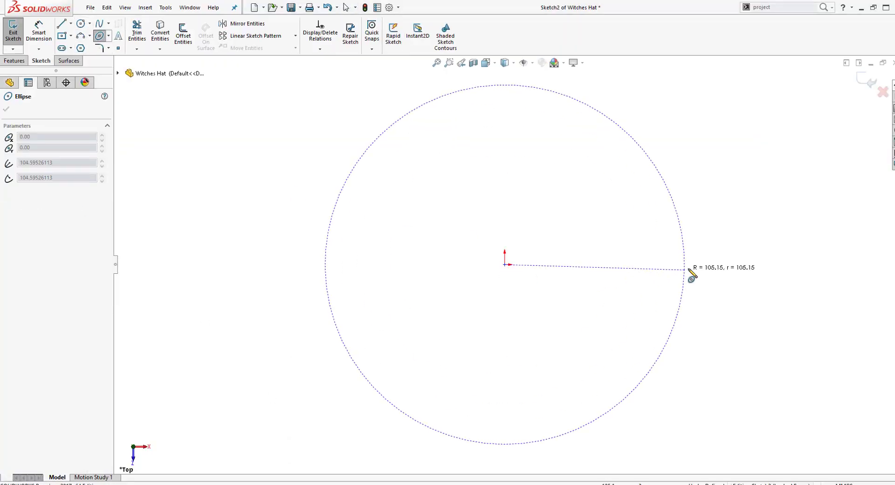
left_click(717, 277)
left_click(625, 423)
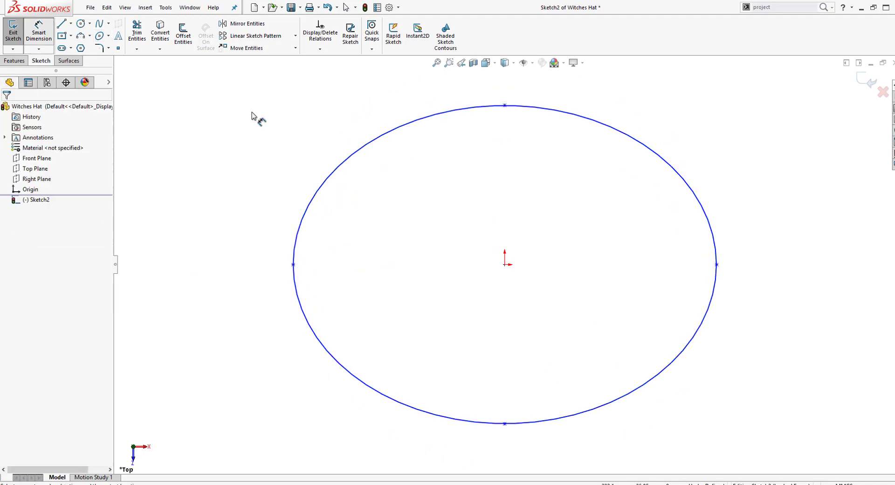
Dimension the ellipse's short axis between its upper and lower points at 150 mm
left_click(505, 105)
left_click(504, 423)
left_click(222, 289)
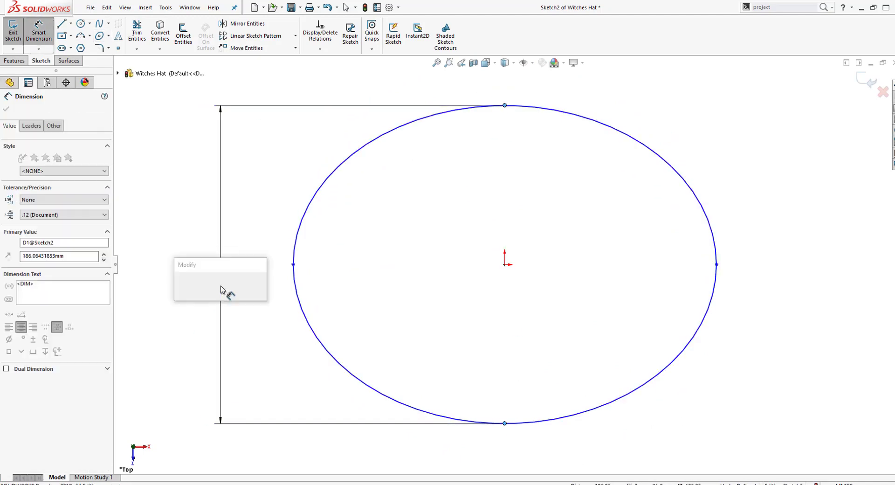
type("150")
key("Return")
Dimension the ellipse's long axis between its side points at 190 mm and exit the sketch
left_click(294, 265)
left_click(716, 265)
left_click(599, 86)
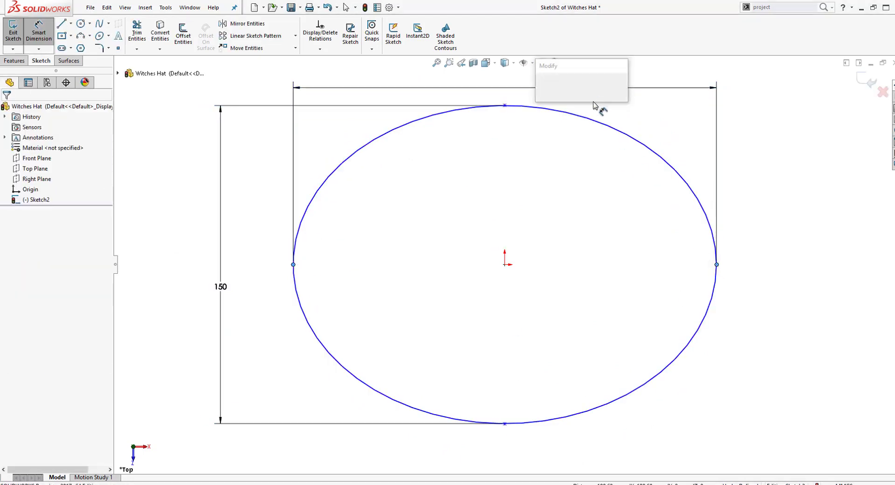
type("190")
key("Return")
left_click(7, 109)
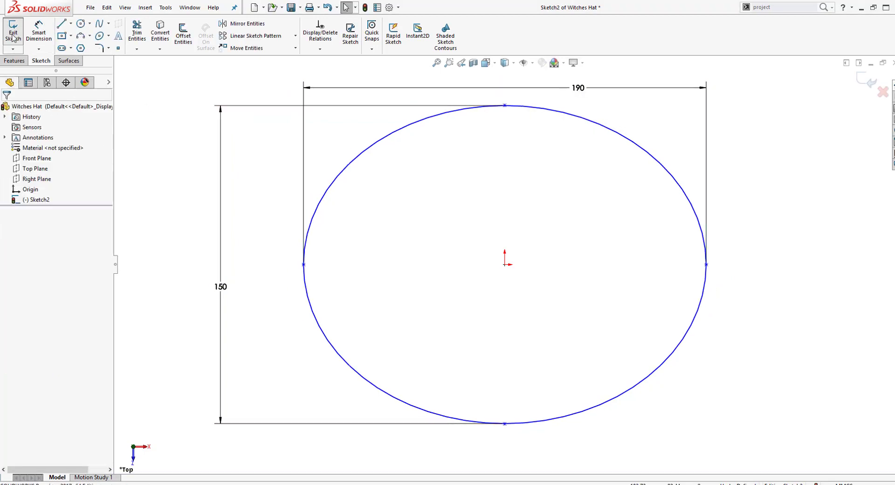
left_click(13, 32)
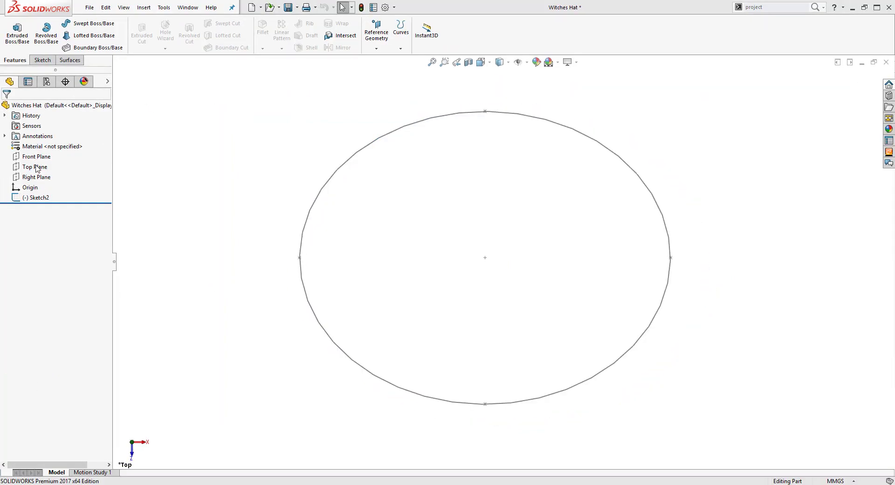
On the Front Plane, sketch a four-point wavy spline spanning the ellipse from one side point to the other
right_click(48, 154)
left_click(40, 142)
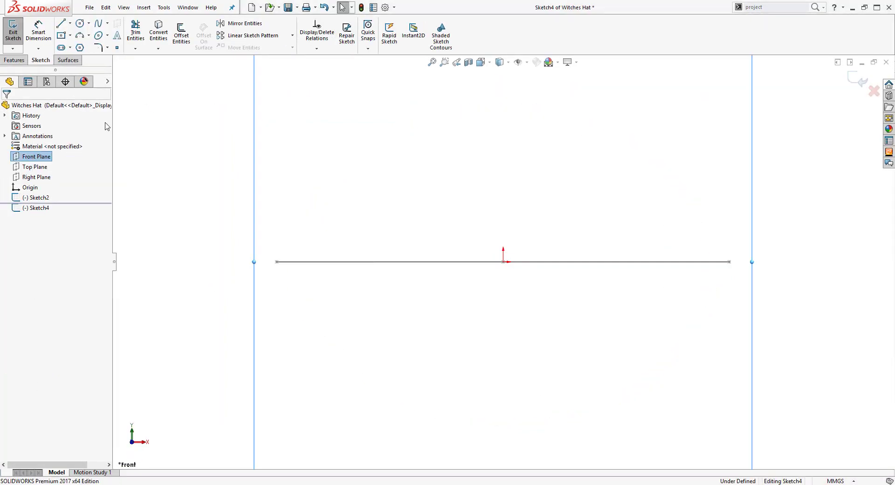
left_click(101, 24)
left_click(277, 262)
left_click(471, 246)
left_click(630, 278)
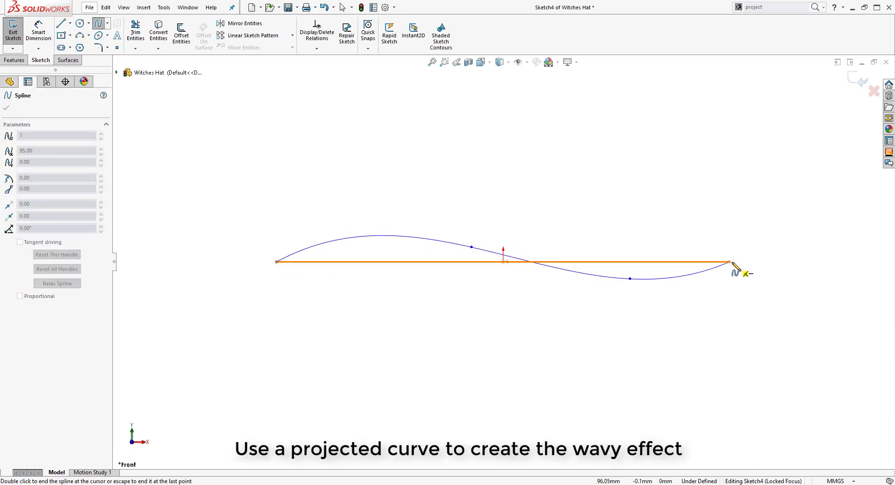
double_click(729, 261)
left_click(99, 25)
Add Pierce relations between both spline endpoints and the ellipse, and exit the sketch
middle_click_drag(303, 231, 297, 264)
left_click(278, 258)
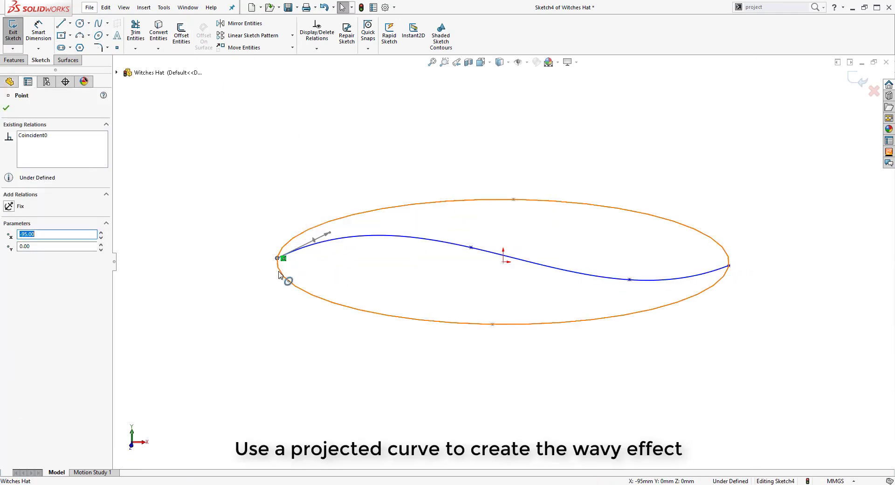
left_click(279, 271, "ctrl")
left_click(349, 231)
left_click(729, 266)
left_click(727, 272, "ctrl")
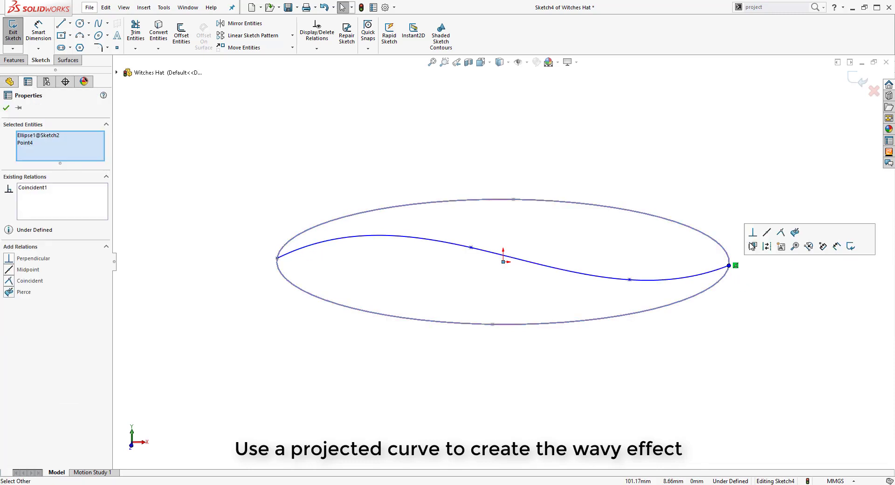
left_click(795, 232)
left_click(6, 109)
left_click(13, 33)
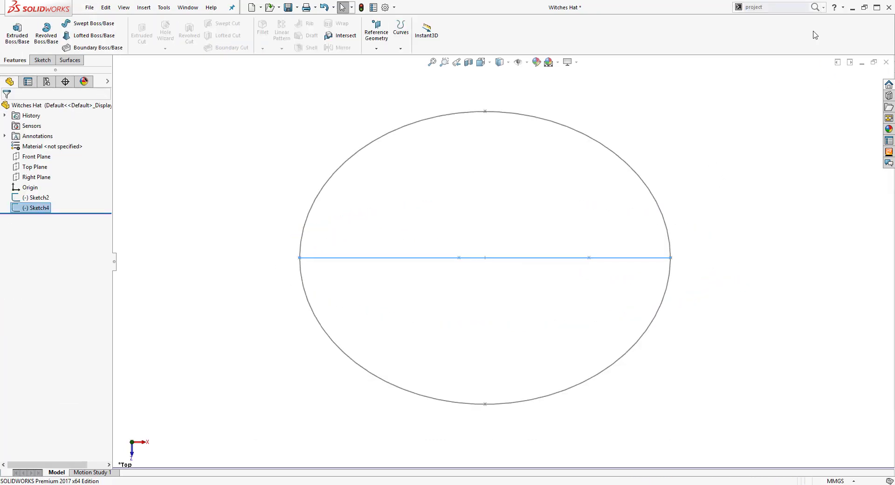
Create a sketch-on-sketch projected curve from the wavy spline and the ellipse, and name it Sweep Path
left_click(815, 8)
left_click(793, 20)
left_click(652, 201)
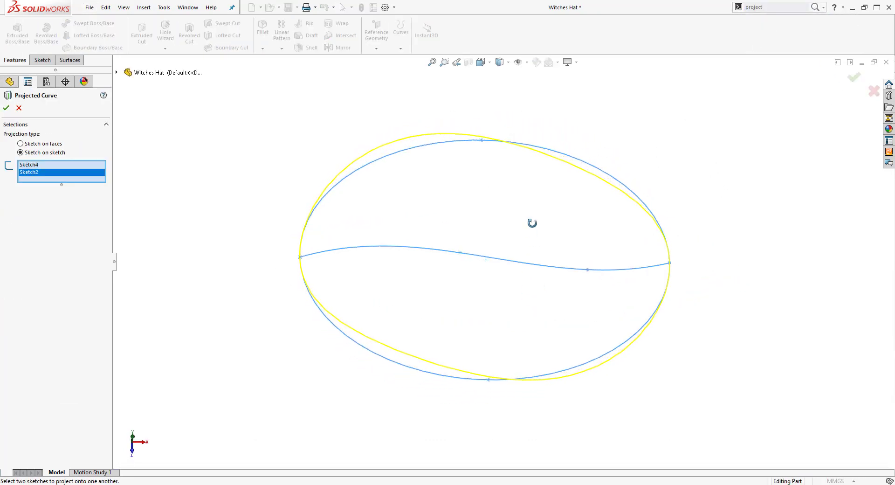
left_click(7, 108)
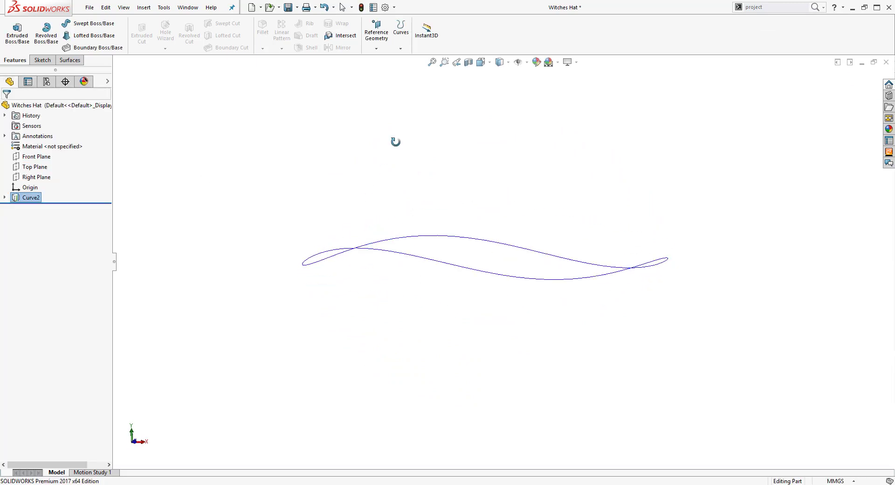
middle_click_drag(395, 142, 308, 229)
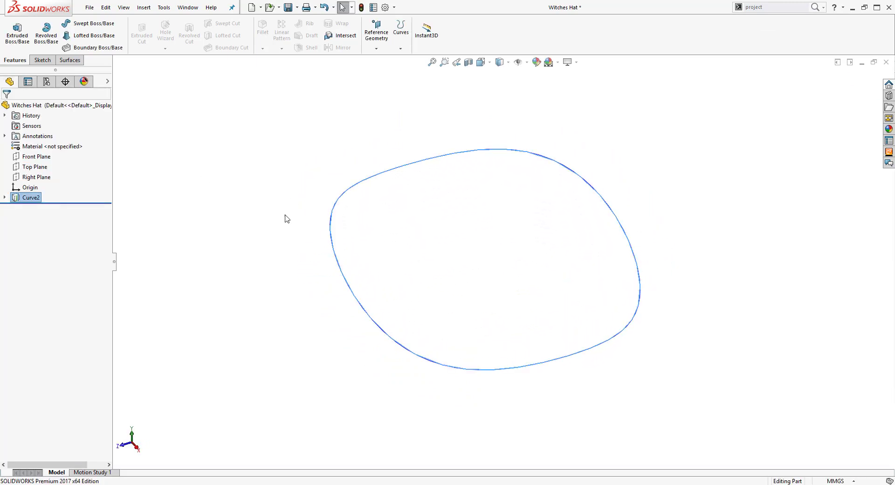
left_click(26, 198)
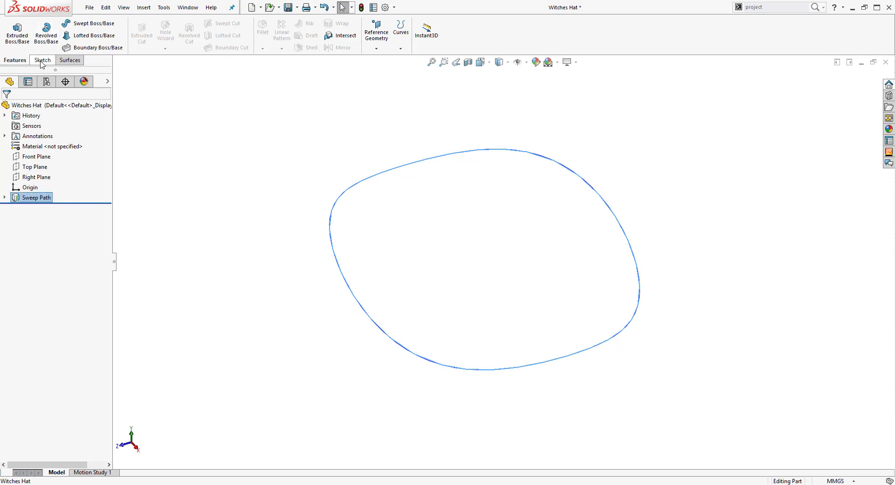
Create a reference plane perpendicular to the Sweep Path curve and coincident with the end point of its edge
left_click(377, 48)
left_click(384, 62)
left_click(335, 262)
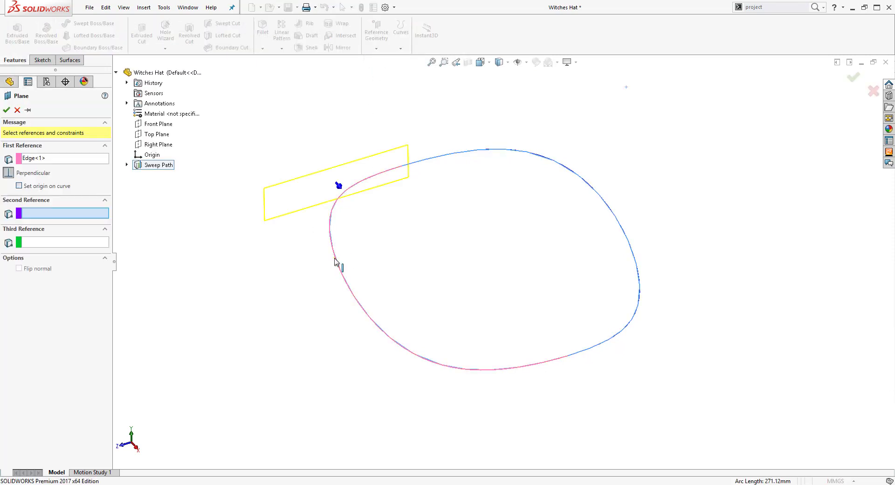
left_click(406, 168)
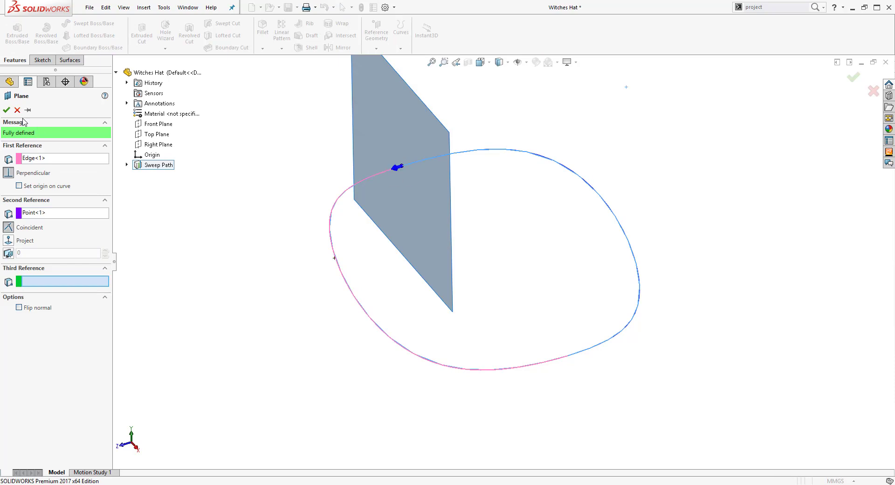
left_click(7, 109)
Sketch a long, thin centre rectangle on the new plane, centred on the sketch origin at the path's end
right_click(372, 86)
left_click(394, 106)
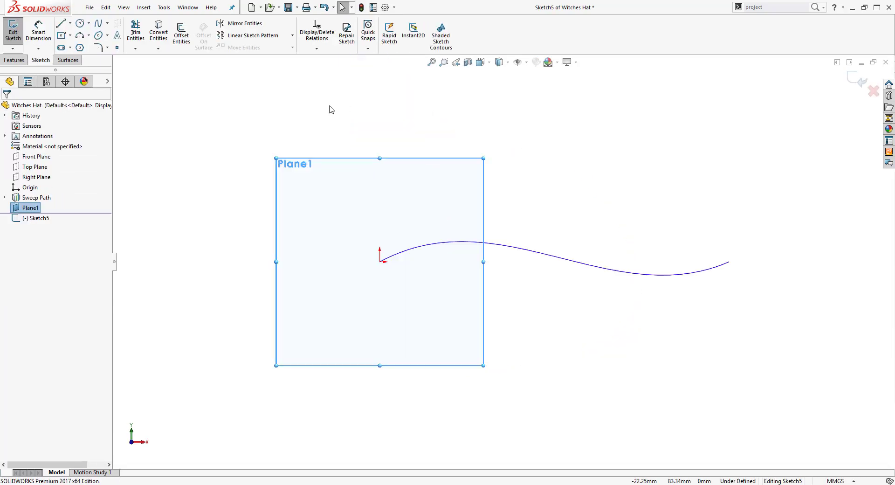
left_click(61, 36)
scroll(373, 254, "down", 4)
left_click(401, 278)
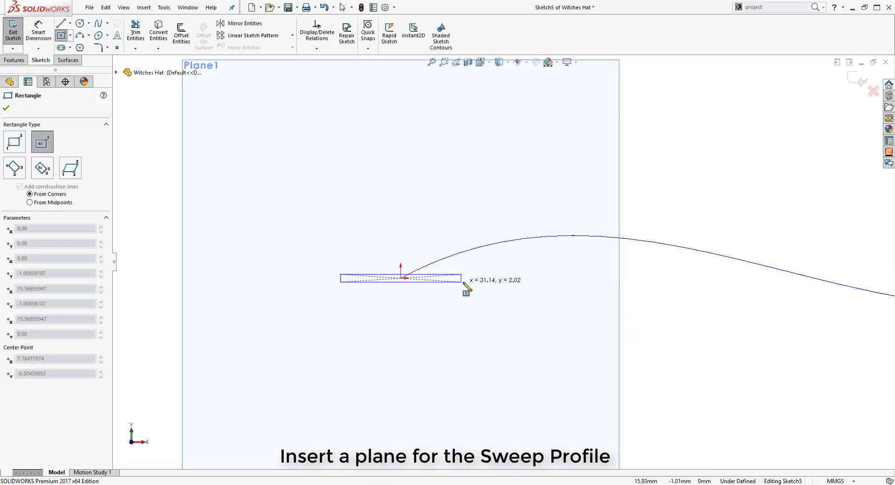
left_click(496, 285)
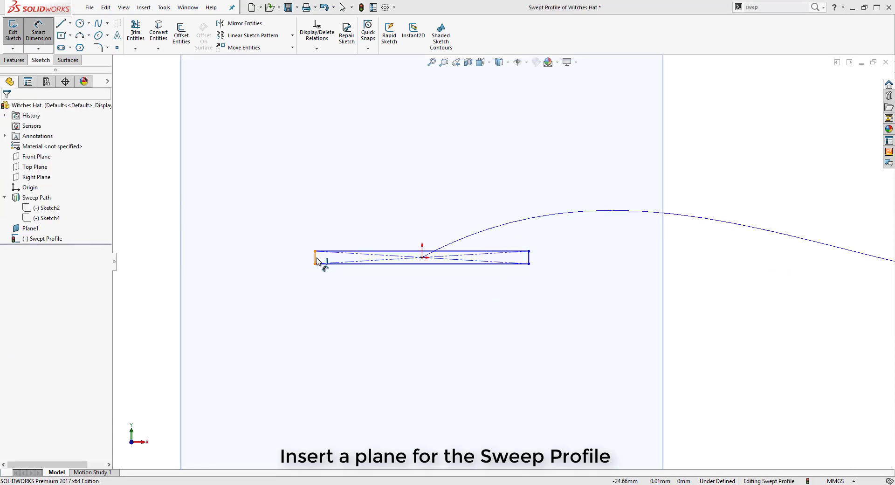
Dimension the profile rectangle's thickness, set its length to 40 mm, and hide the profile plane after exiting the sketch
left_click(296, 261)
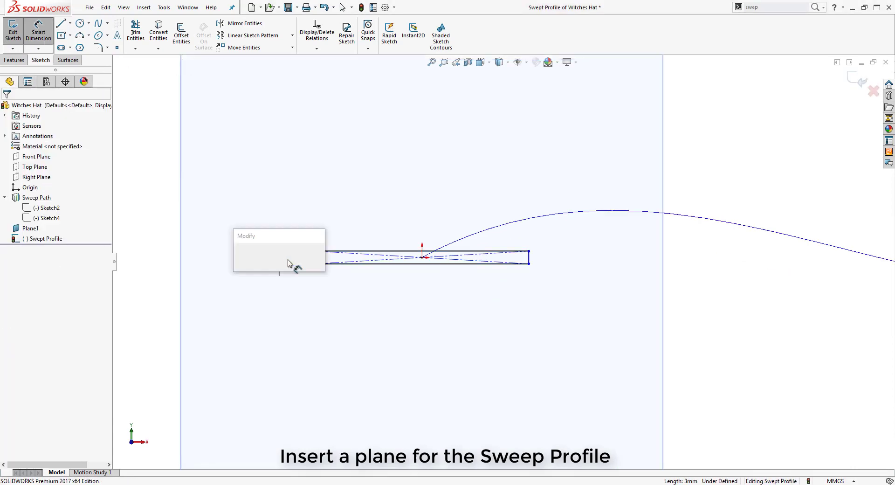
type("50")
key("Return")
double_click(382, 248)
type("40")
key("Return")
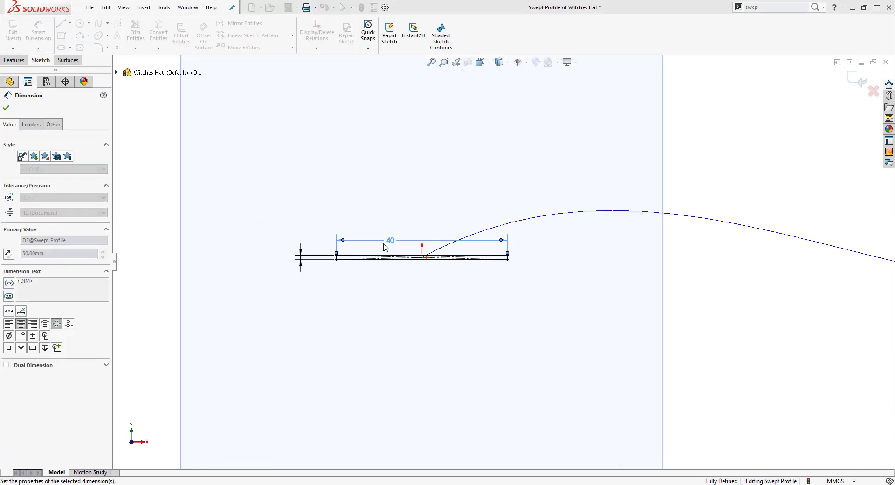
left_click(17, 44)
right_click(387, 216)
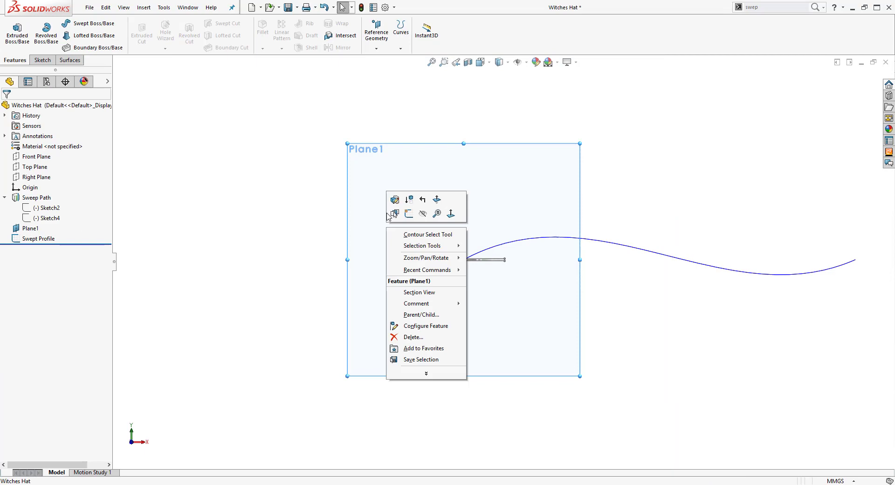
left_click(423, 214)
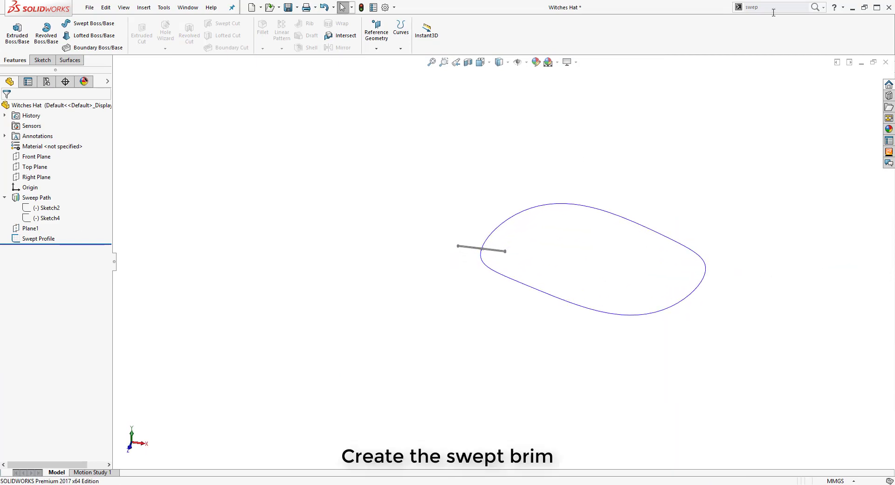
Create the brim with a Swept Boss/Base of the Swept Profile along the Sweep Path, and hide the path curve
left_click(775, 7)
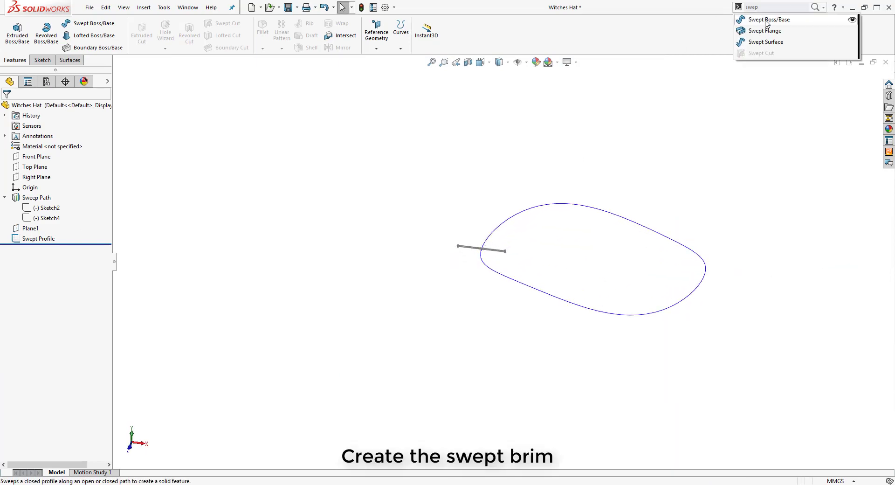
left_click(769, 19)
left_click(481, 251)
left_click(482, 261)
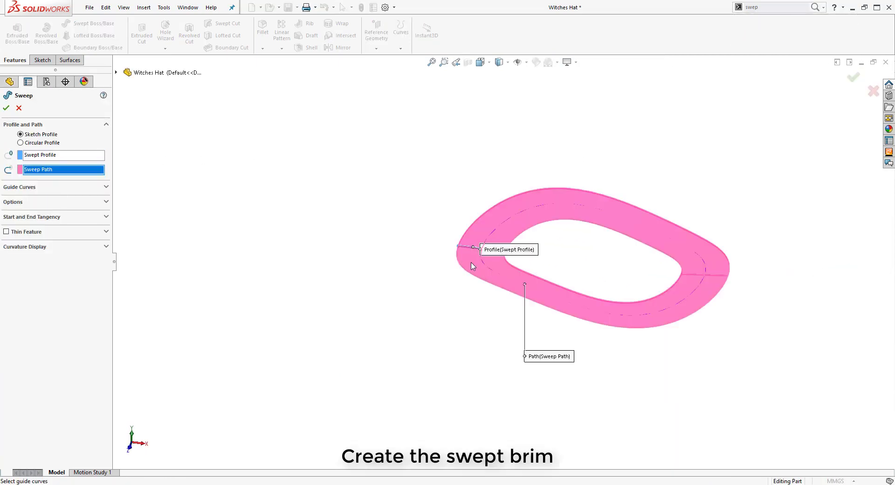
left_click(6, 108)
scroll(690, 298, "down", 3)
right_click(44, 198)
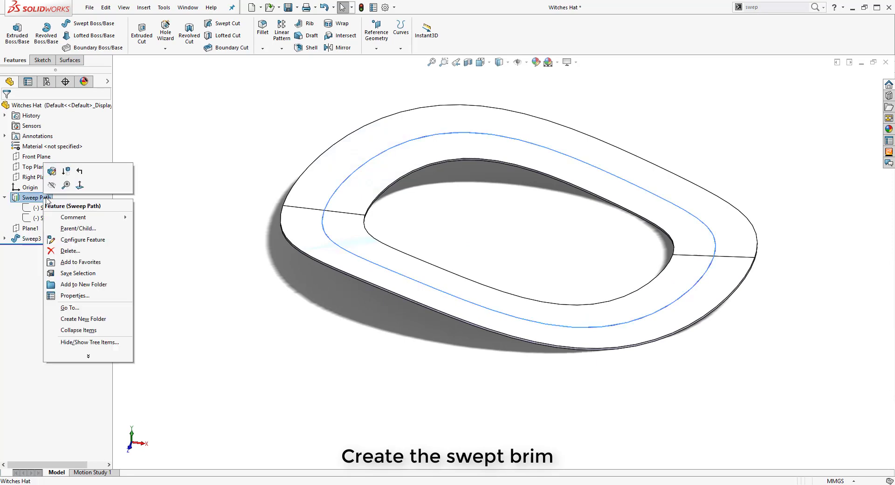
left_click(53, 185)
mouse_move(533, 244)
middle_mouse_down()
mouse_move(532, 180)
mouse_move(407, 194)
mouse_move(210, 329)
middle_mouse_up()
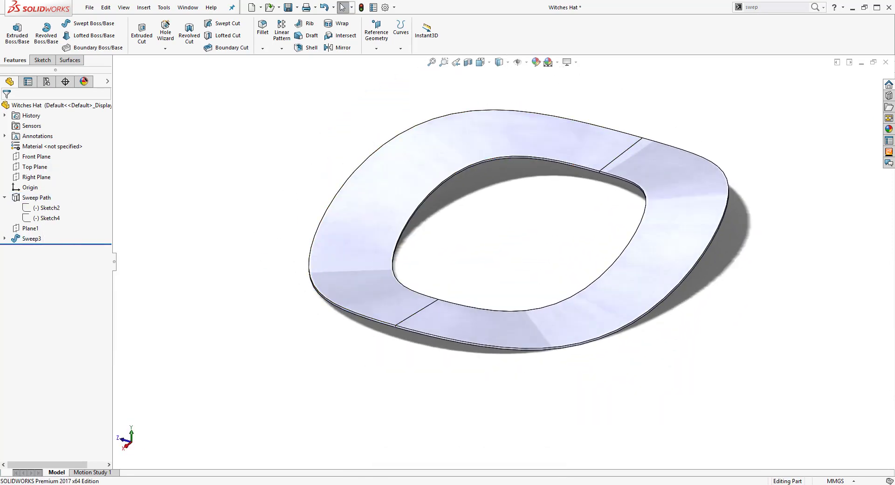
Open a new sketch on the Front Plane and stretch the plane's upper edge well above the brim
left_click(35, 157)
left_click(42, 148)
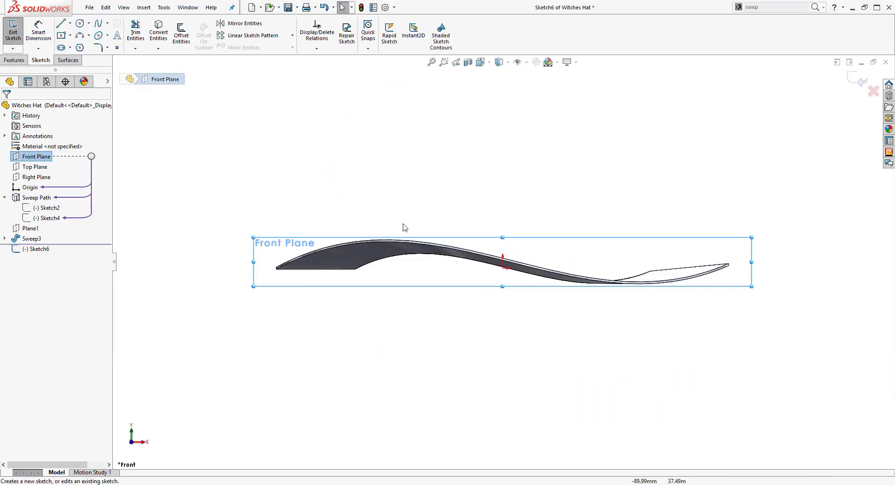
left_click_drag(506, 235, 482, 131)
scroll(504, 263, "up", 4)
left_click_drag(501, 211, 499, 76)
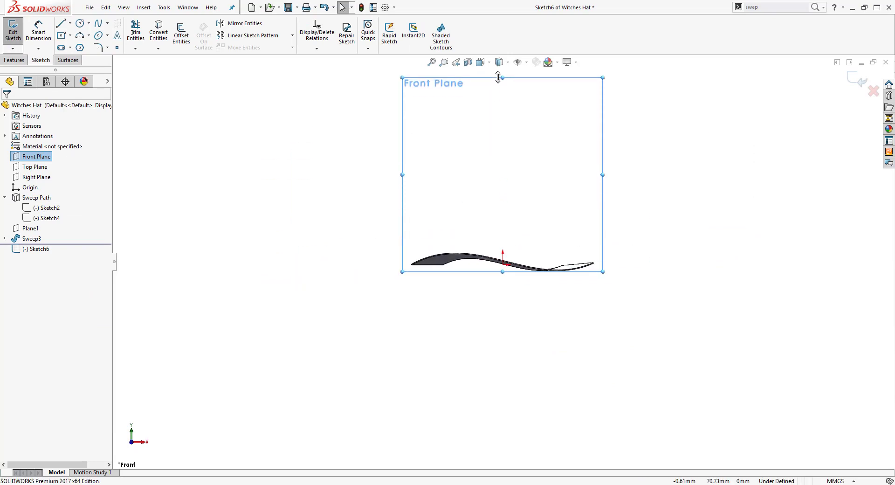
Draw three connected vertical centreline segments upward from the origin, each about 70 mm long
left_click(69, 22)
left_click(84, 46)
left_click(502, 263)
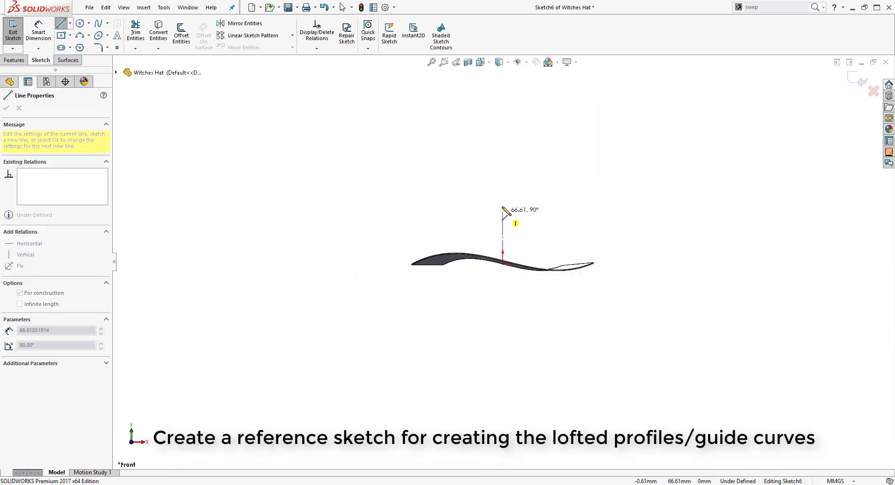
left_click(503, 205)
left_click(503, 154)
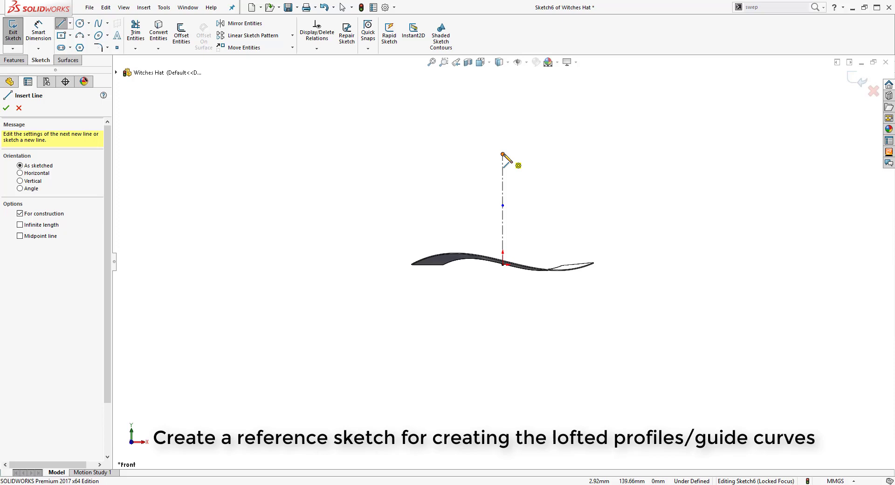
double_click(503, 102)
Dimension the three vertical centreline segments, from the origin upward, as 50, 60 and 45 mm
left_click(43, 39)
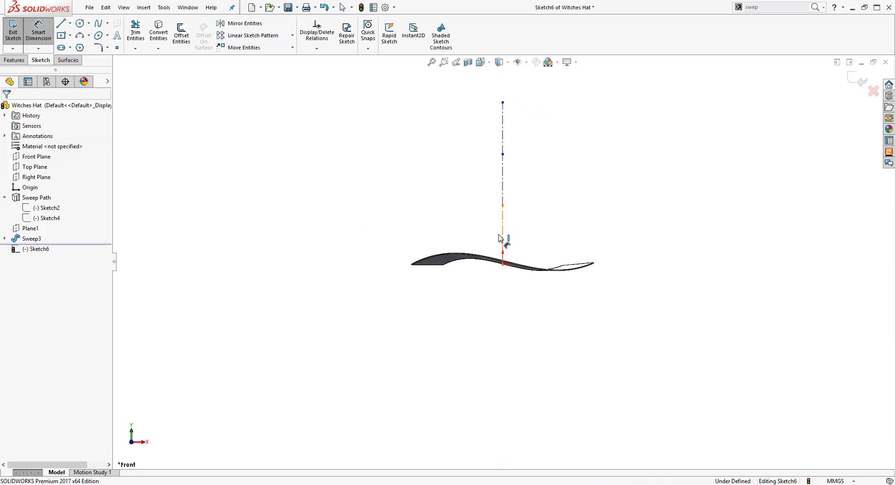
left_click(502, 234)
left_click(388, 236)
type("50")
key("Return")
left_click(502, 206)
left_click(410, 206)
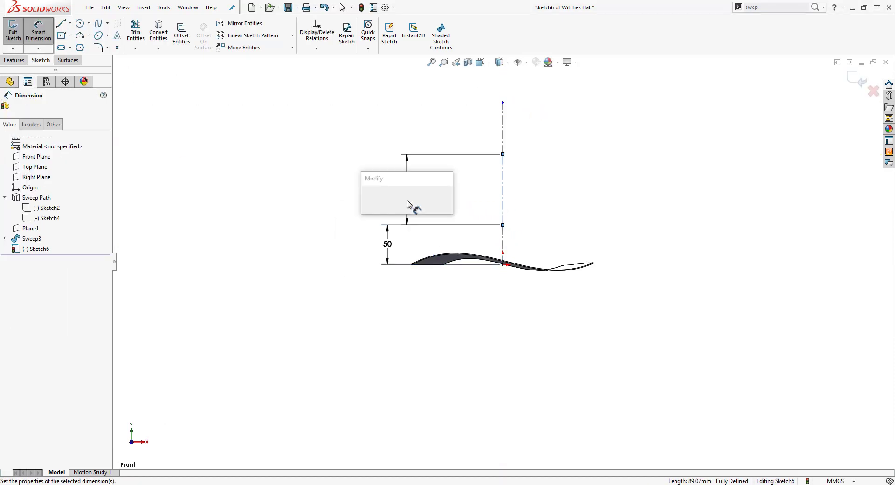
type("60")
key("Return")
left_click(504, 158)
left_click(429, 140)
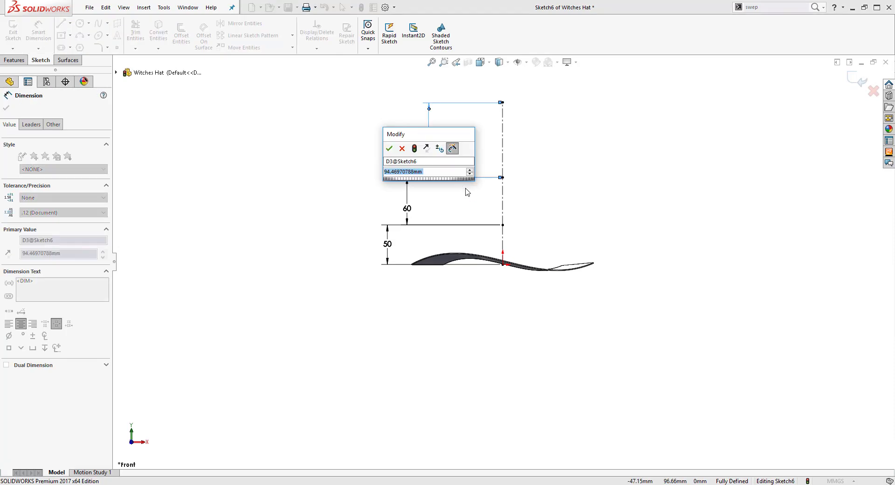
type("45")
key("Return")
Add a fourth vertical centreline segment above the other three and set its length to 30 mm
left_click(70, 23)
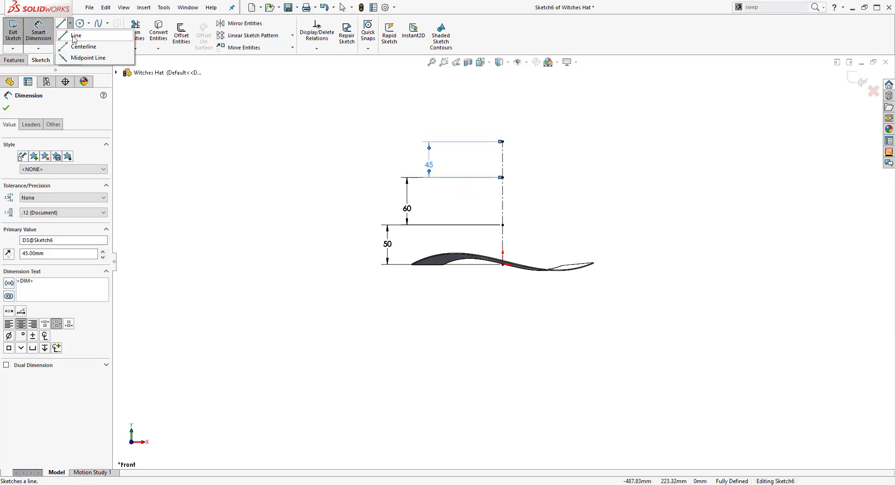
left_click(82, 44)
left_click(503, 141)
left_click(502, 102)
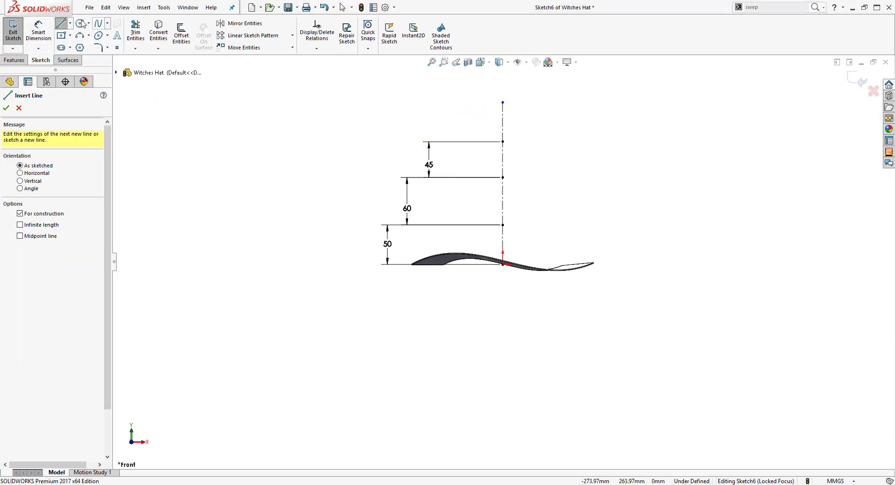
left_click(38, 31)
left_click(502, 125)
left_click(452, 133)
type("30")
key("Return")
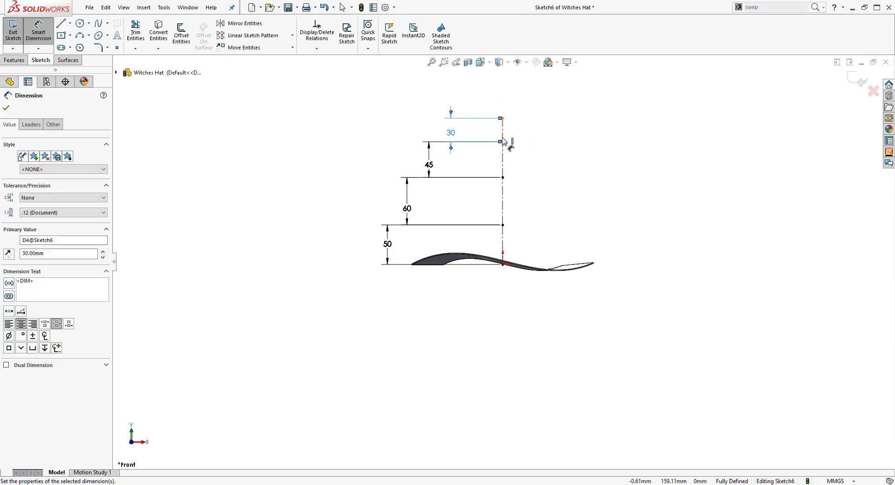
Sketch three connected lines from the centreline's top end, rising about 46 mm to the right, continuing to a peak, and bending down about 27 mm
scroll(502, 136, "down", 1)
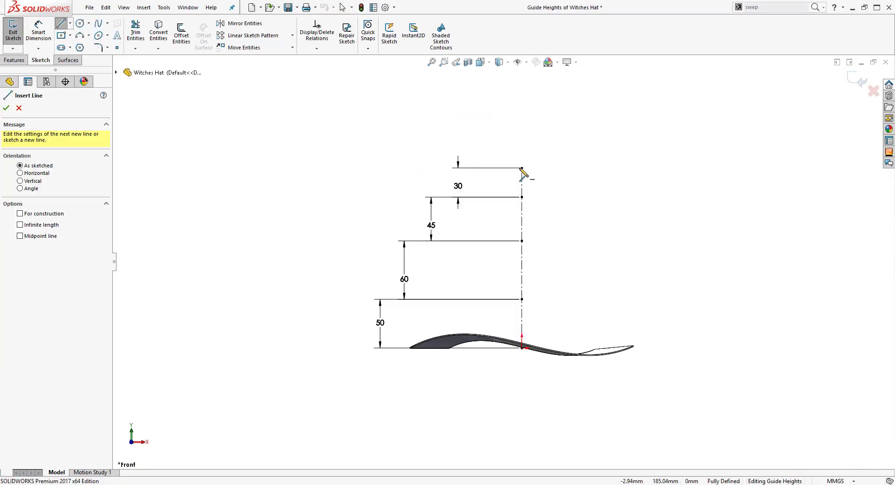
left_click(522, 168)
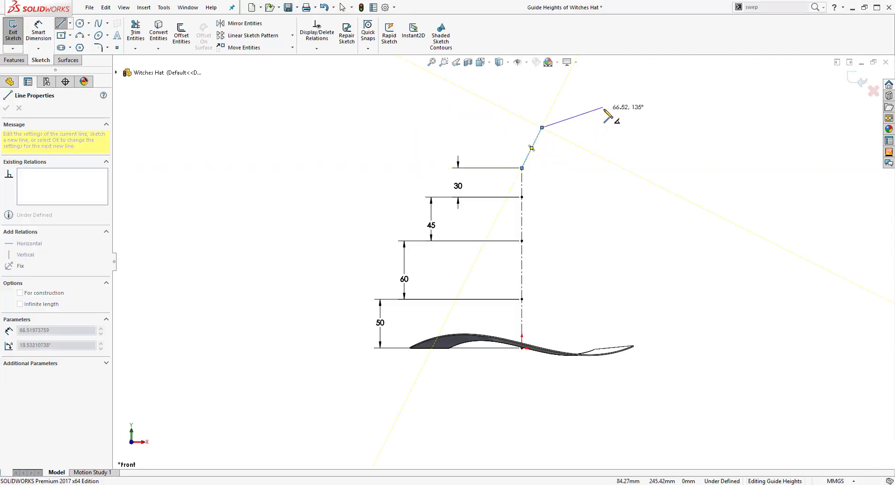
left_click(578, 115)
left_click(601, 127)
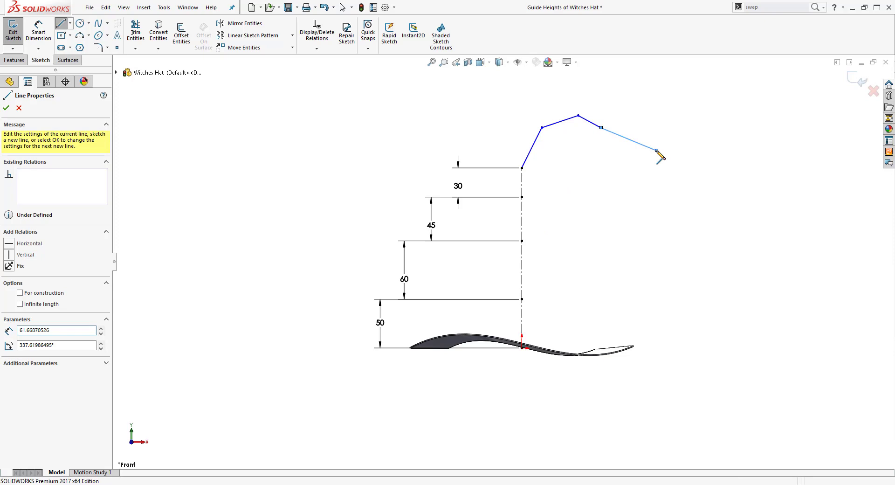
key("Escape")
Dimension the bent tip's lines: 35 mm vertical height for the first, 25 mm horizontal width for the second, 20 mm length for the third
left_click(40, 34)
left_click(529, 155)
left_click(498, 139)
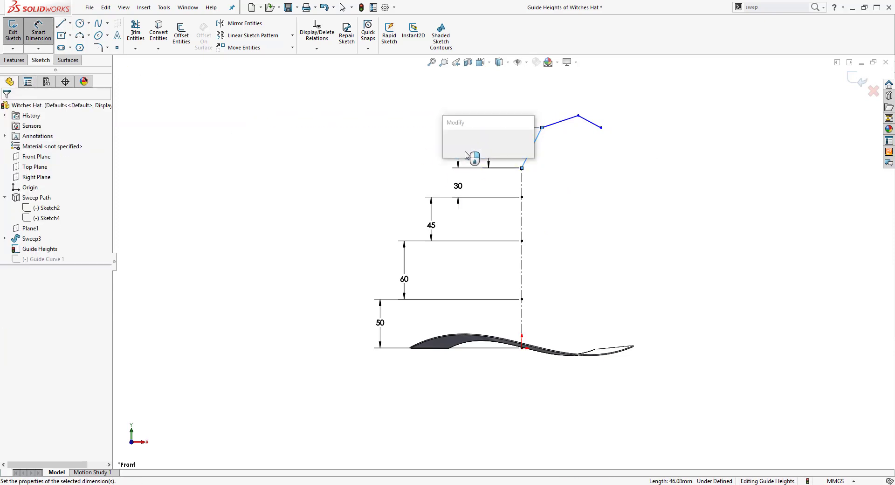
type("35")
key("Return")
left_click(559, 127)
left_click(562, 112)
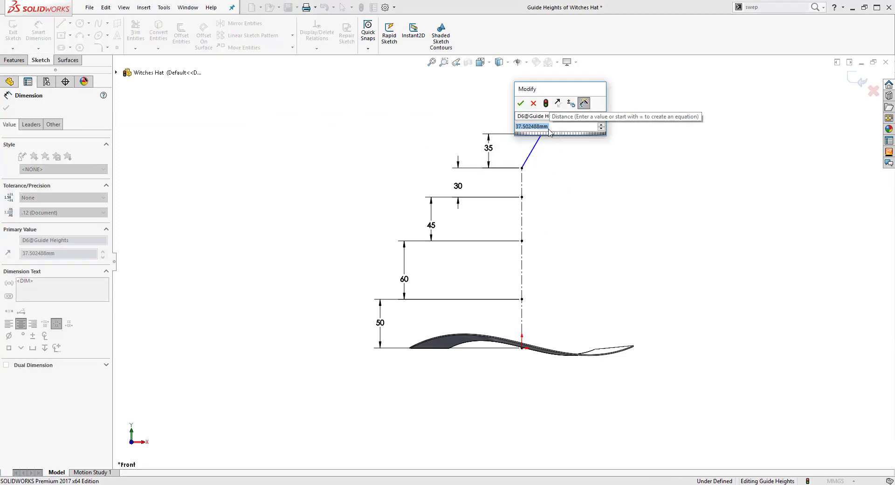
type("25")
key("Return")
left_click(578, 128)
left_click(601, 122)
type("20")
key("Return")
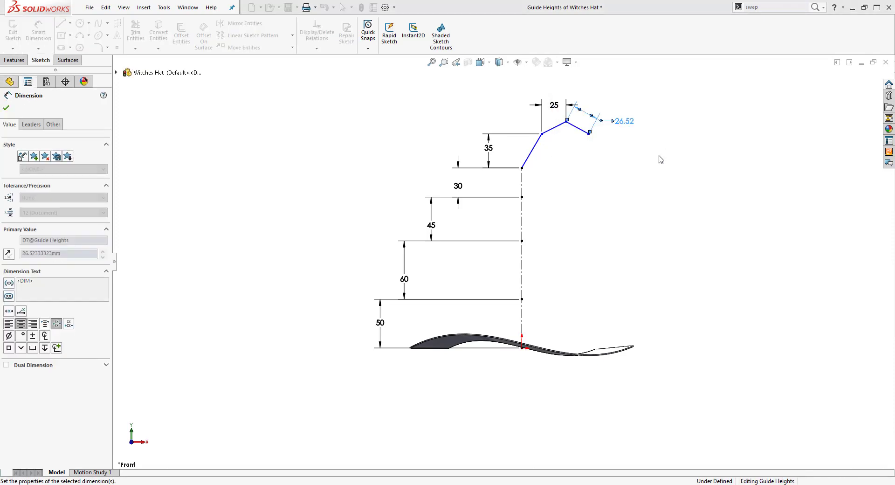
Convert the three tip lines to construction geometry and exit the reference sketch
key("Escape")
left_click(552, 129)
left_click(574, 126, "ctrl")
left_click(533, 151, "ctrl")
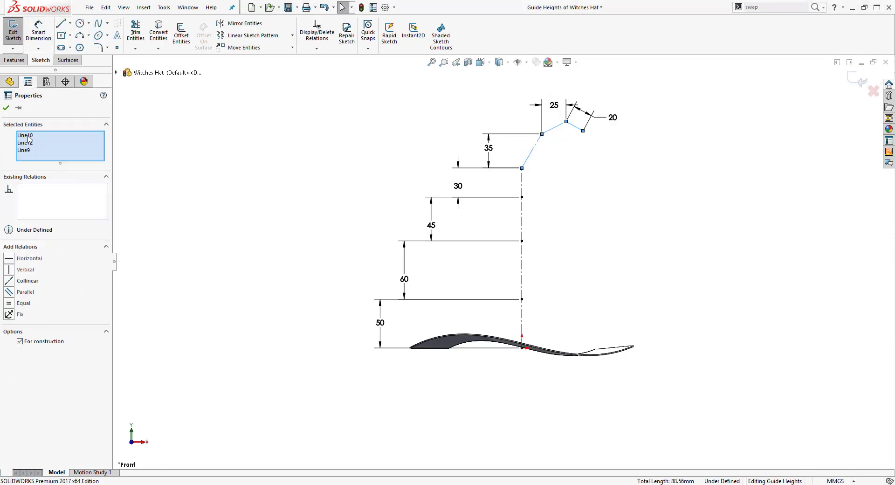
left_click(215, 145)
scroll(578, 138, "down", 6)
scroll(526, 152, "up", 9)
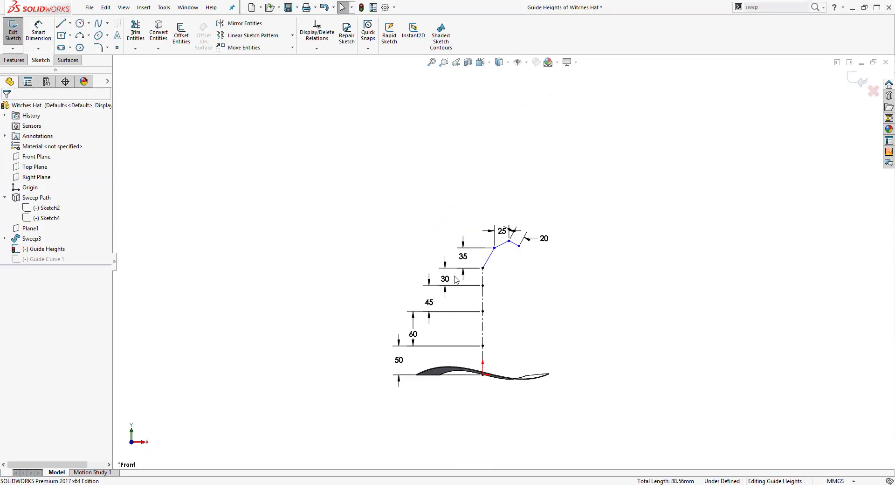
scroll(454, 277, "down", 3)
left_click(6, 35)
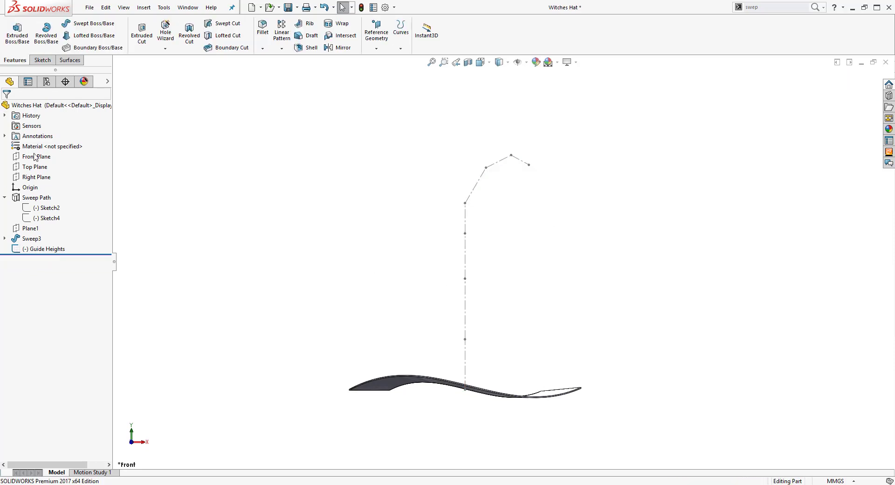
In a new sketch on the Front Plane, draw an eight-point spline from the bent tip down outside the reference lines to the brim's inner edge
right_click(34, 157)
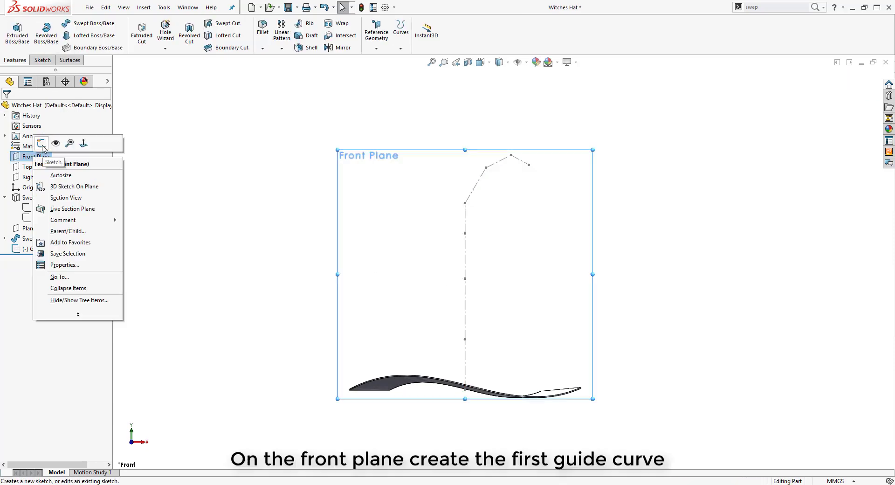
left_click(42, 144)
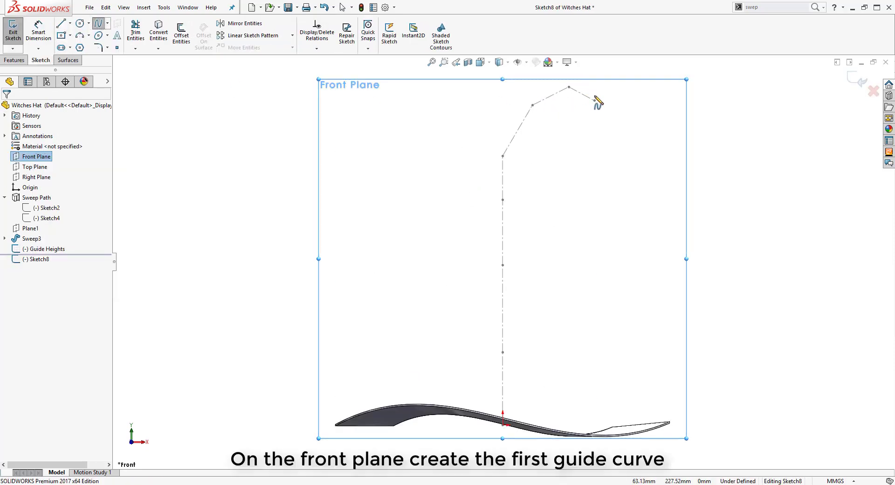
scroll(569, 154, "up", 2)
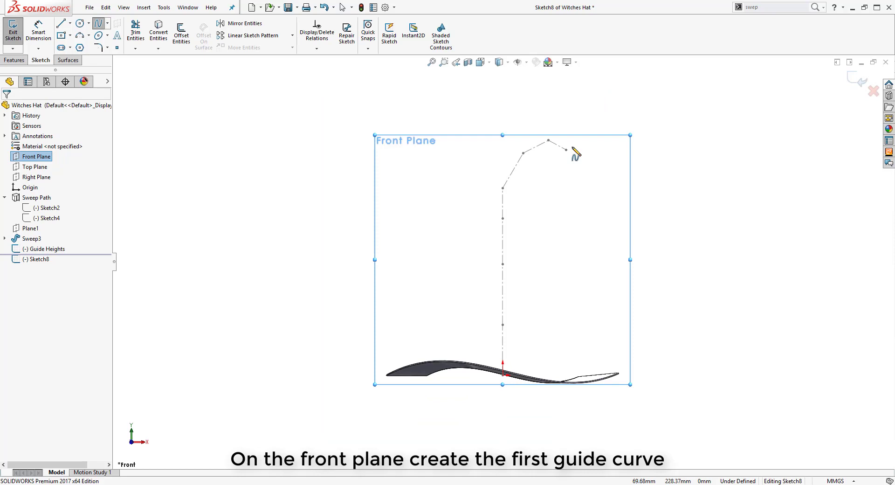
scroll(569, 159, "down", 1)
left_click(563, 157)
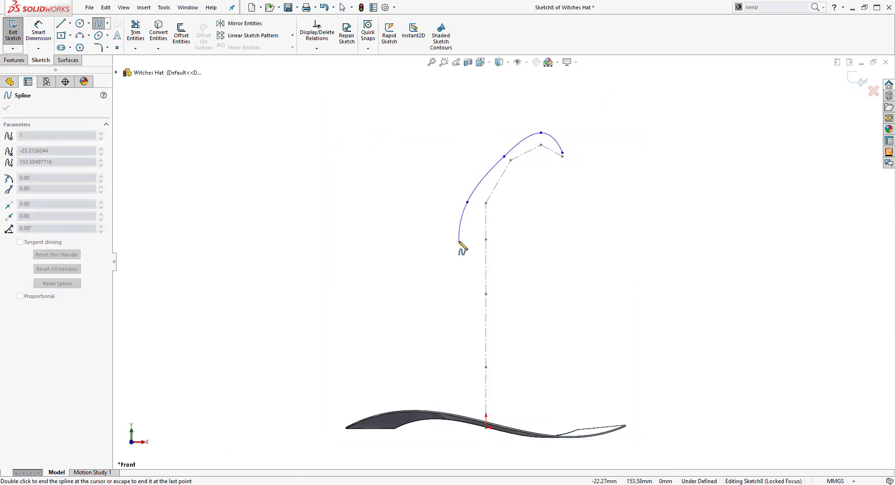
left_click(449, 367)
middle_click_drag(441, 383, 430, 437)
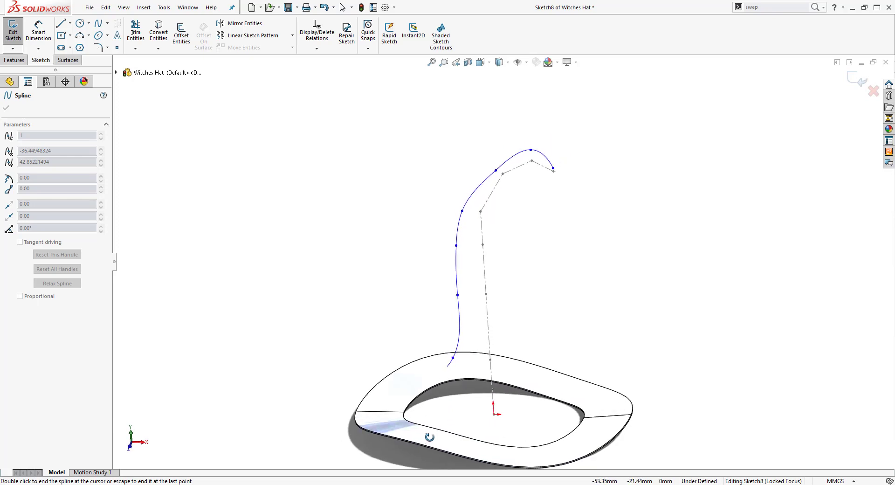
double_click(405, 412)
left_click(7, 109)
Add horizontal relations between the spline's four lower interior points and the matching centreline joints at 50, 110, 155 and 185 mm height
key("ctrl+1")
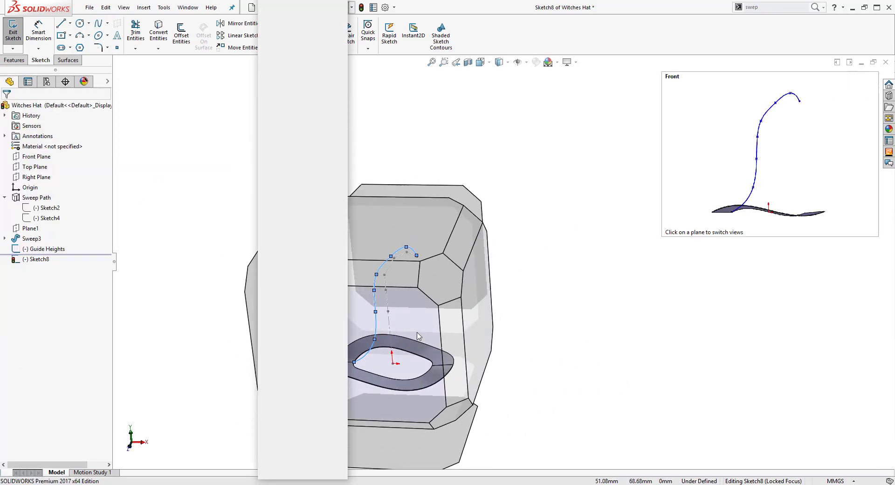
left_click(503, 272)
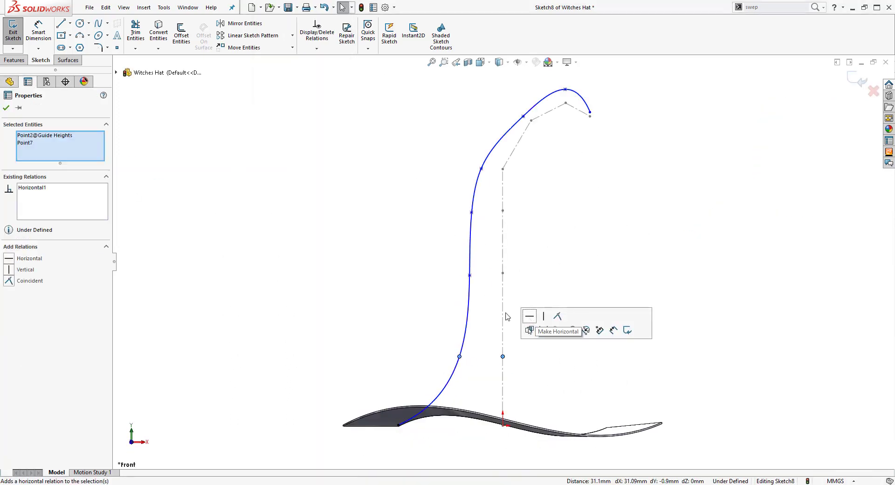
left_click(469, 275, "ctrl")
left_click(529, 244)
left_click(471, 212)
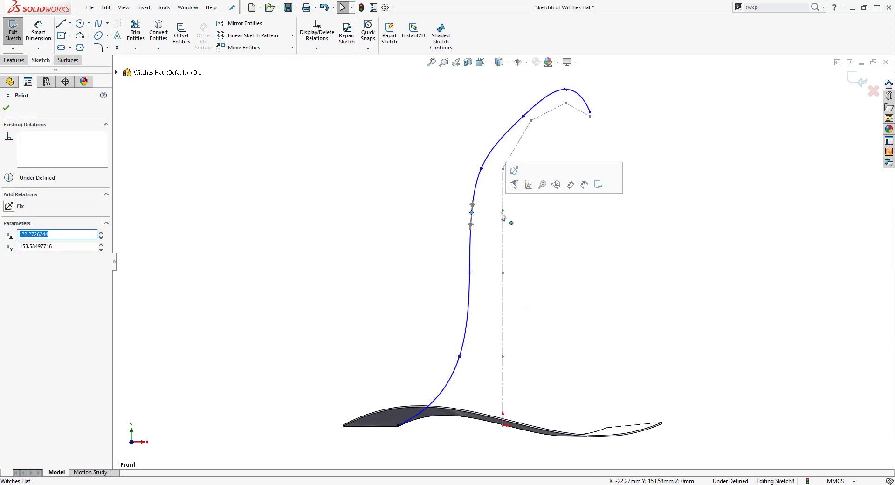
left_click(502, 210, "ctrl")
left_click(527, 184)
left_click(481, 169)
left_click(503, 169, "ctrl")
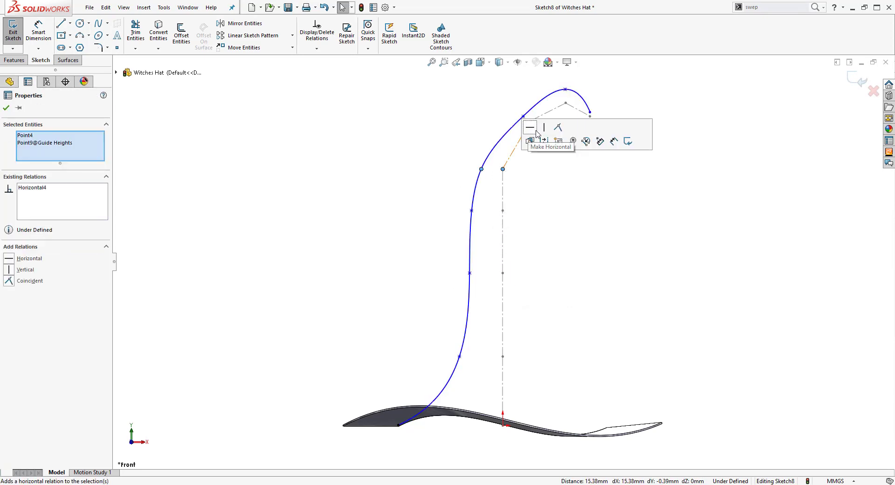
left_click(529, 128)
Reshape the spline into waves by shifting its two upper free points and moving the four height-aligned points alternately in and out
left_click(516, 116)
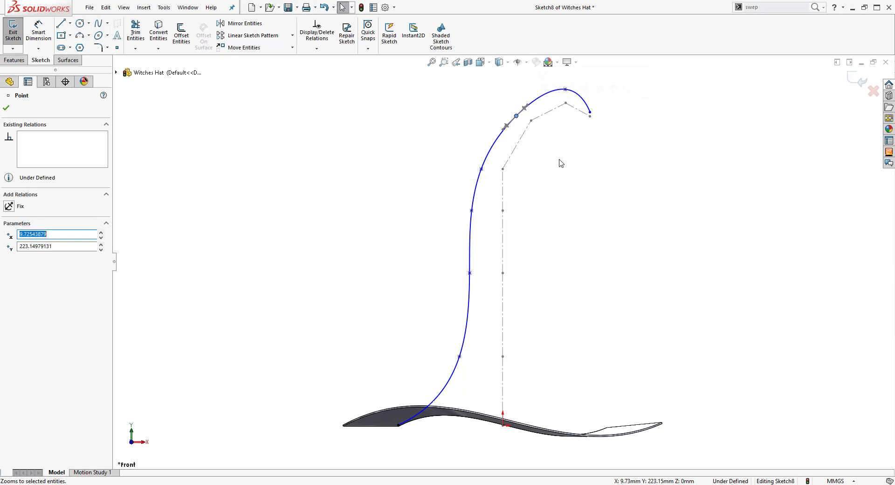
left_click_drag(566, 89, 590, 113)
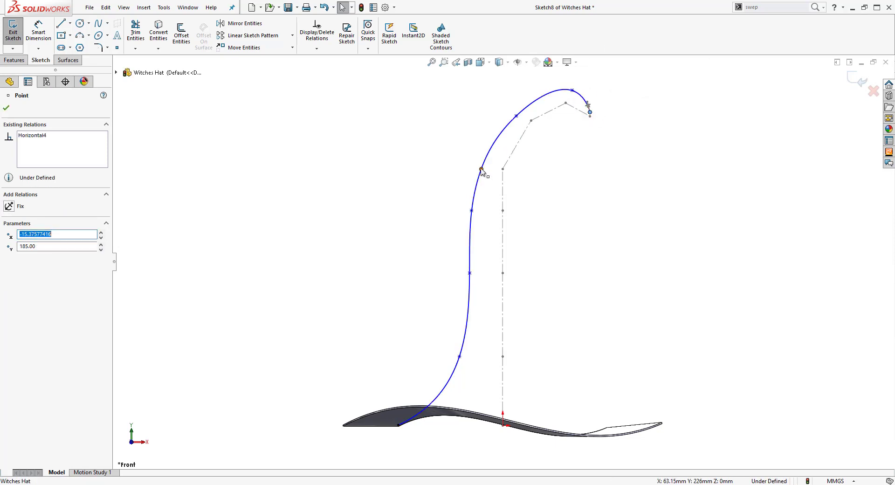
mouse_move(482, 170)
left_mouse_down()
mouse_move(462, 171)
mouse_move(471, 169)
left_mouse_up()
left_click_drag(471, 210, 483, 211)
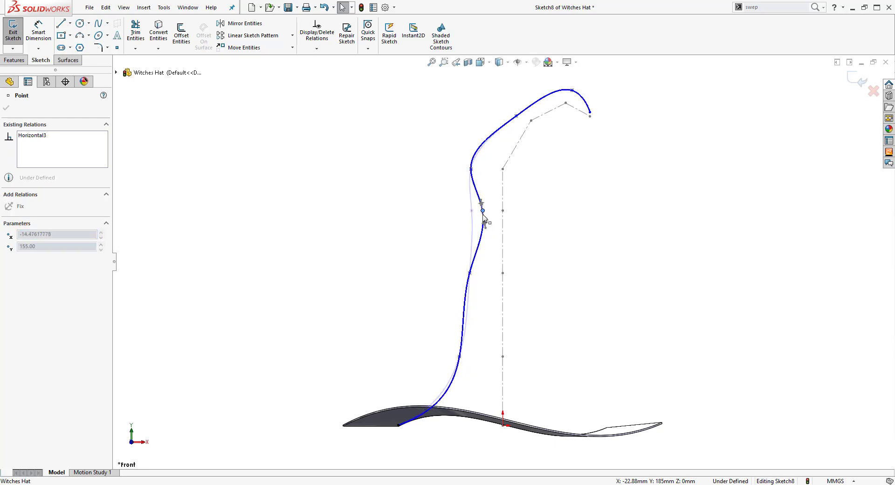
left_click_drag(470, 273, 456, 273)
left_click_drag(459, 357, 449, 355)
Refine the waves: move the 185 mm height point inward, the 155 and 110 mm points outward, and adjust the two points near the peak
left_click_drag(482, 210, 477, 210)
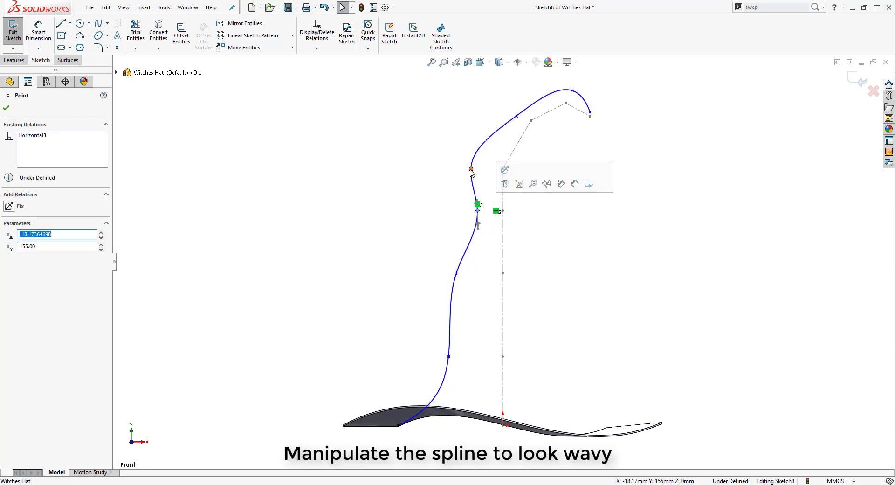
left_click_drag(471, 169, 482, 169)
left_click_drag(456, 274, 443, 273)
left_click_drag(516, 115, 525, 116)
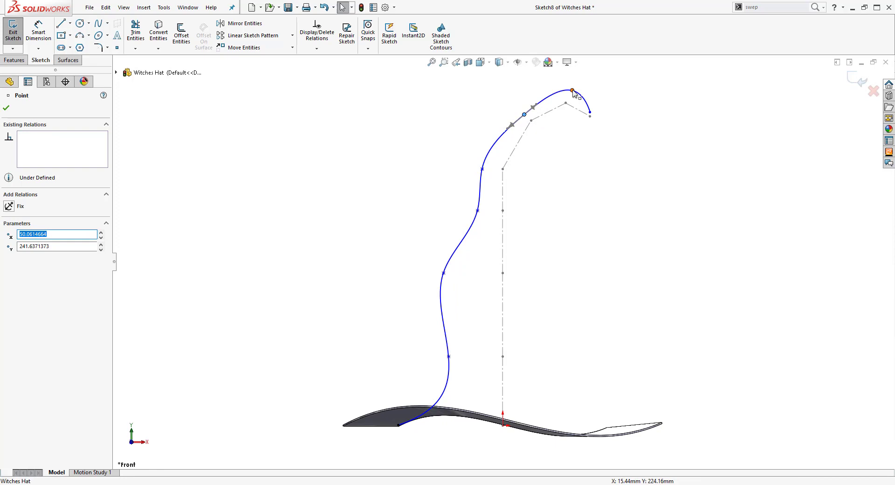
mouse_move(573, 90)
left_mouse_down()
mouse_move(567, 98)
mouse_move(566, 89)
left_mouse_up()
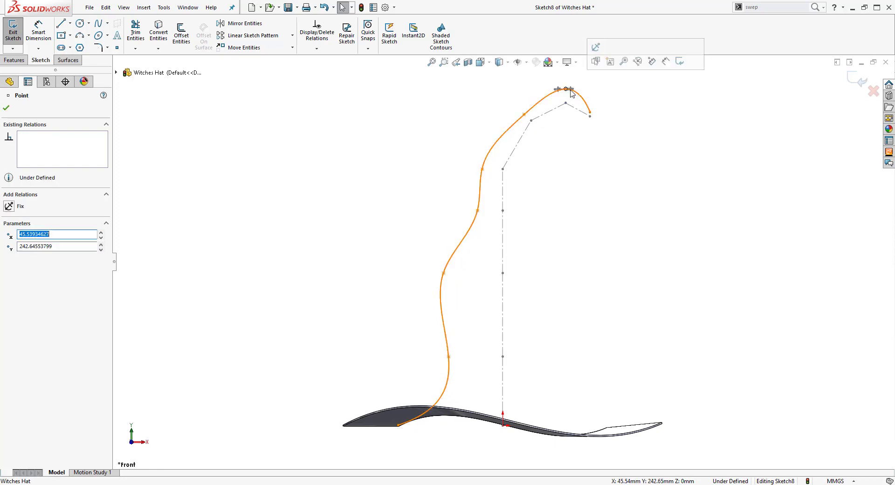
Tilt the tangent handle at the spline's peak down toward the tip, and move the 110, 155 and 185 mm height points outward
left_click(576, 96)
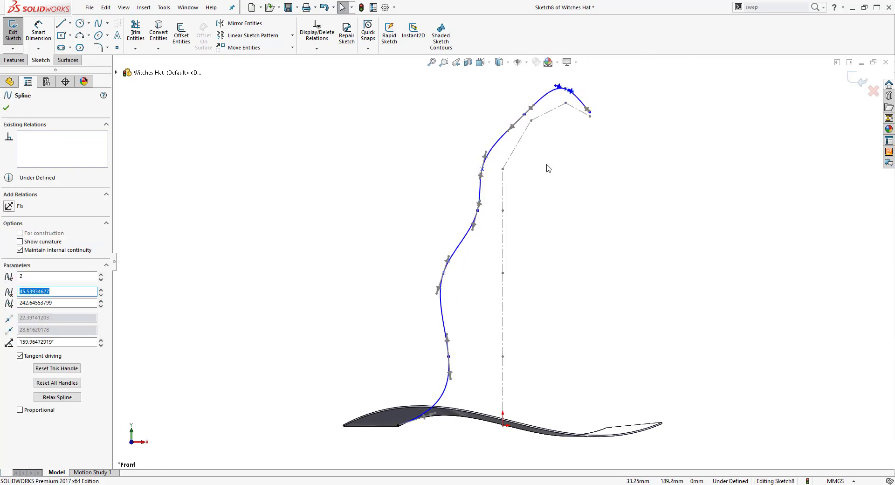
left_click_drag(444, 273, 437, 275)
left_click_drag(478, 210, 470, 210)
left_click_drag(482, 169, 473, 169)
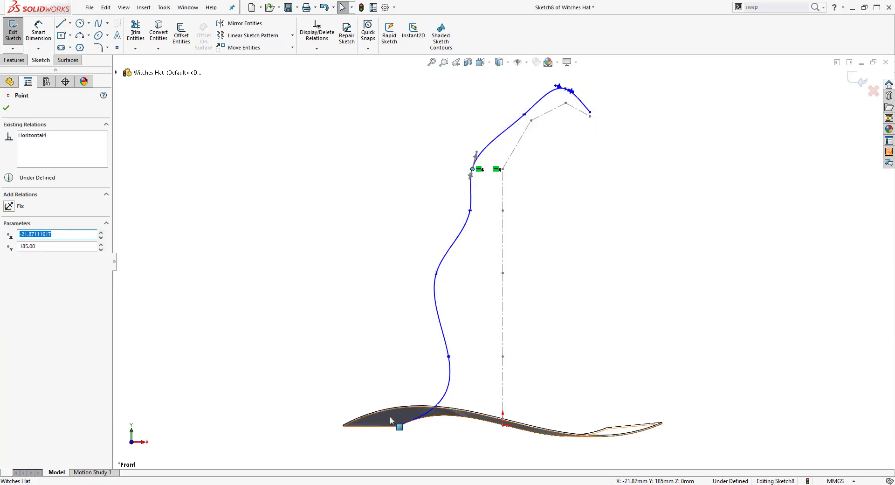
Make the tangent handle at the spline's brim end horizontal and shorten it to soften the curve there
left_click(437, 411)
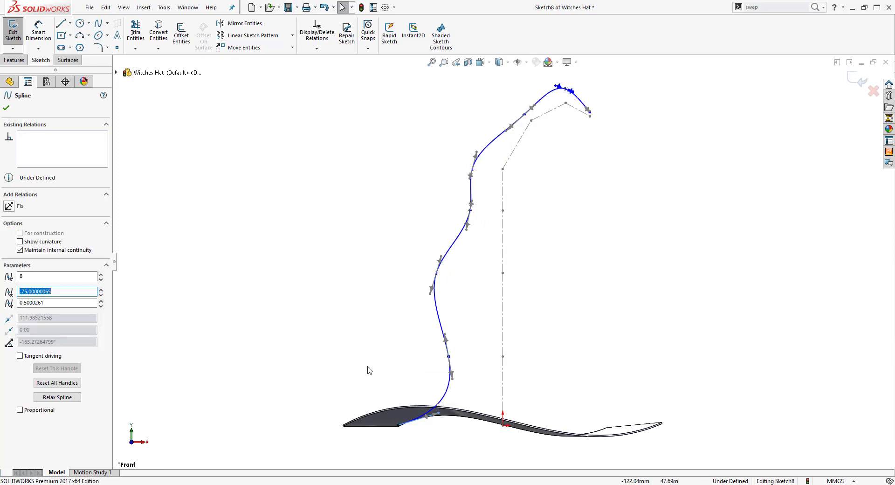
right_click(438, 413)
left_click(446, 336)
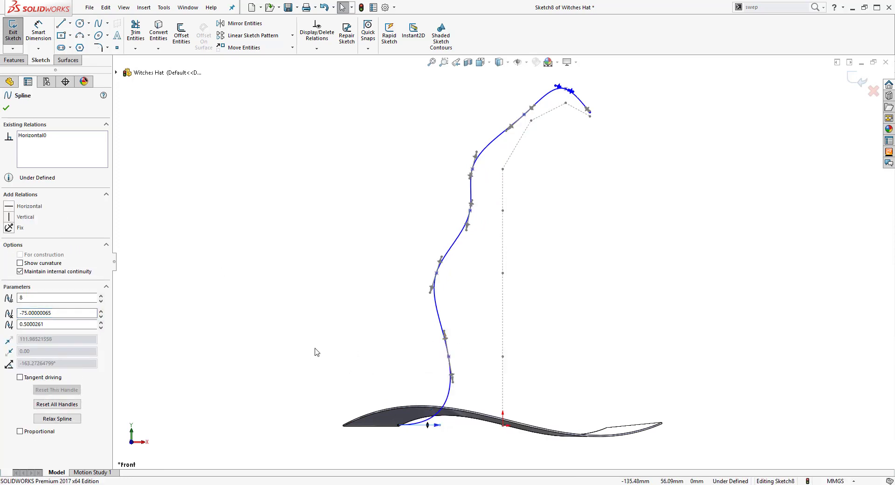
left_click_drag(439, 427, 421, 425)
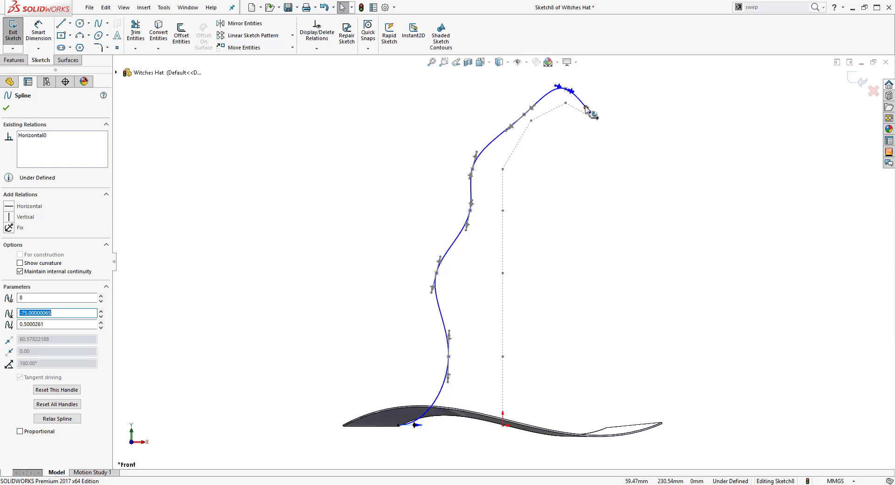
Finish the spline sketch and name it Guide Curve 1
left_click(7, 109)
left_click(13, 35)
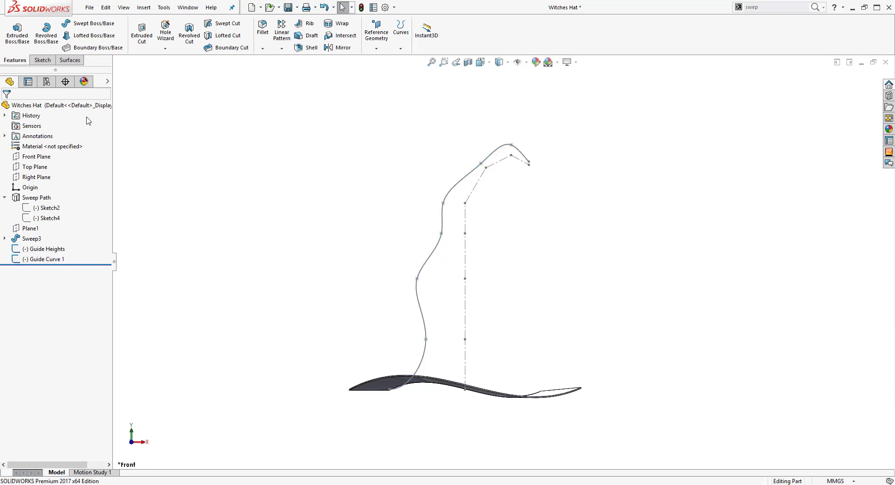
In a new sketch on the Front Plane, draw an eight-point spline from the hat's tip, inside the peak, down to the opposite inner brim edge
right_click(31, 154)
left_click(52, 149)
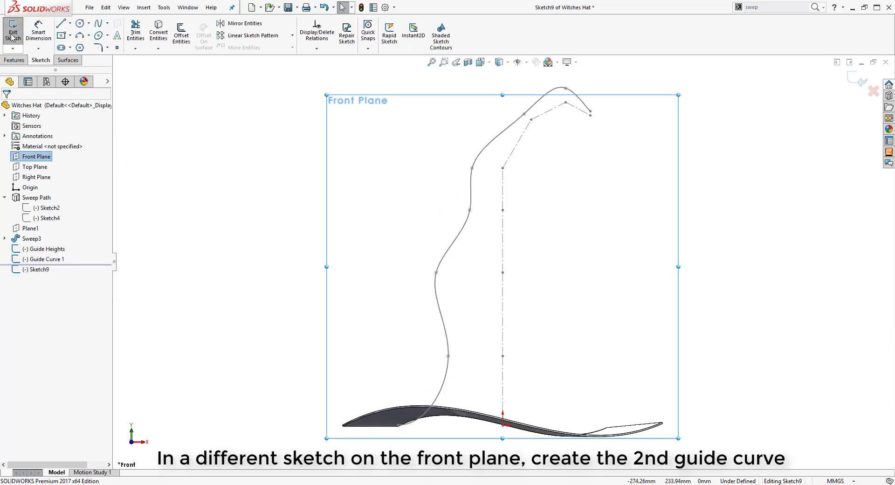
left_click(591, 122)
left_click(566, 109)
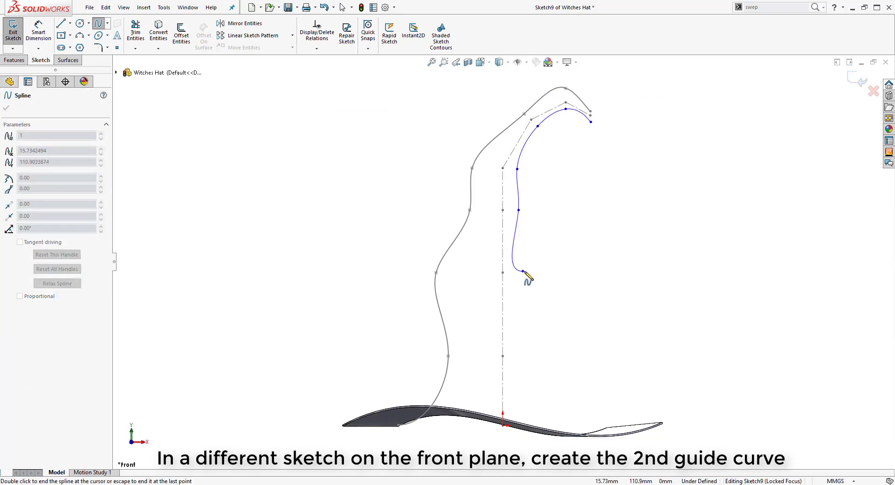
left_click(601, 422)
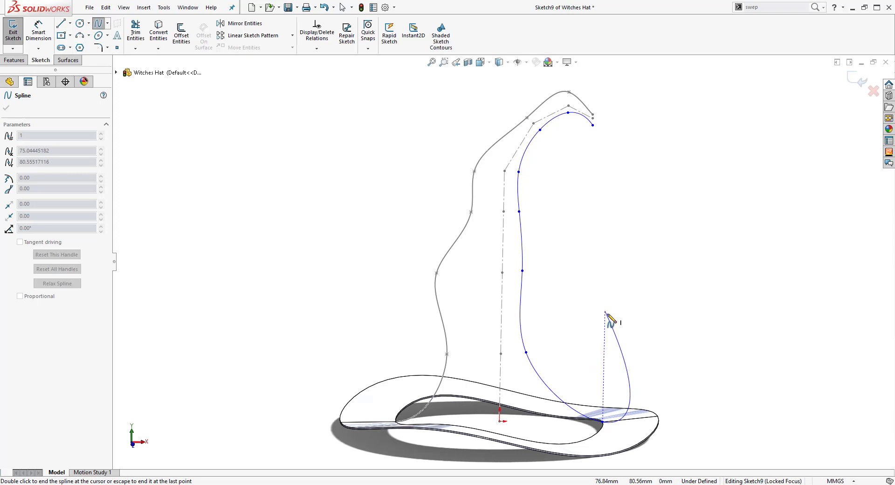
key("Escape")
key("space")
left_click(527, 378)
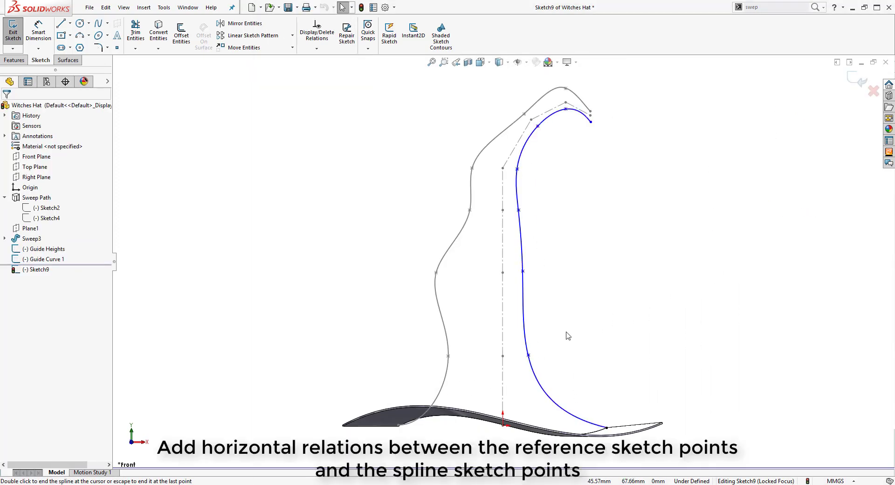
Make the spline's two lowest interior points horizontal with the reference points at 50 and 110 mm height
left_click(529, 355)
left_click(503, 355, "ctrl")
left_click(530, 313)
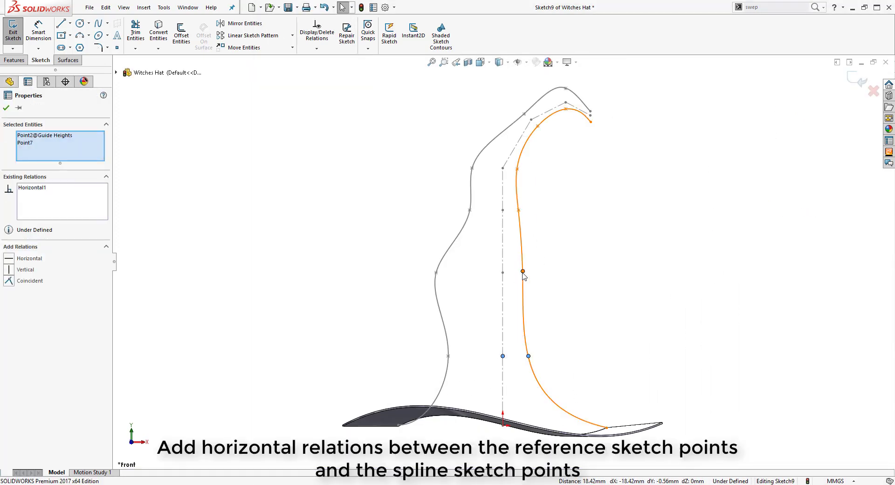
left_click(522, 271)
left_click(503, 272, "ctrl")
left_click(530, 232)
Make the spline's next two points horizontal with the reference points at 155 and 185 mm height
left_click(503, 210)
left_click(518, 210, "ctrl")
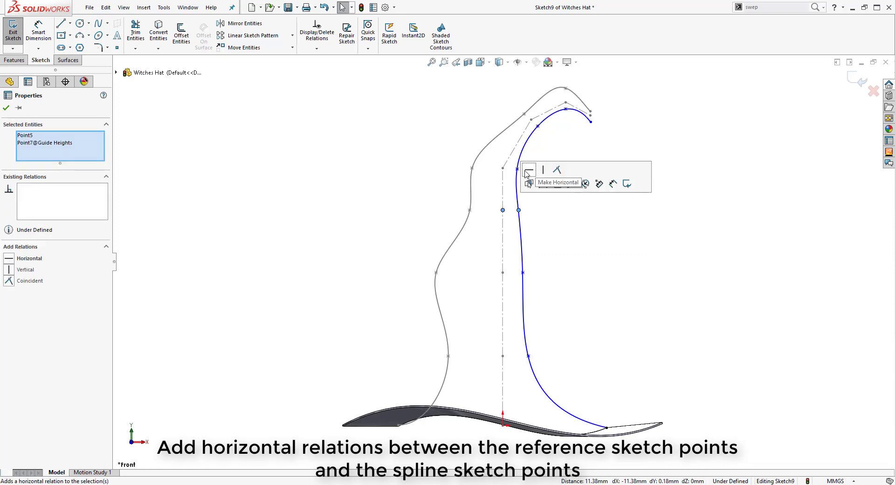
left_click(550, 156)
left_click(518, 169)
left_click(503, 167, "ctrl")
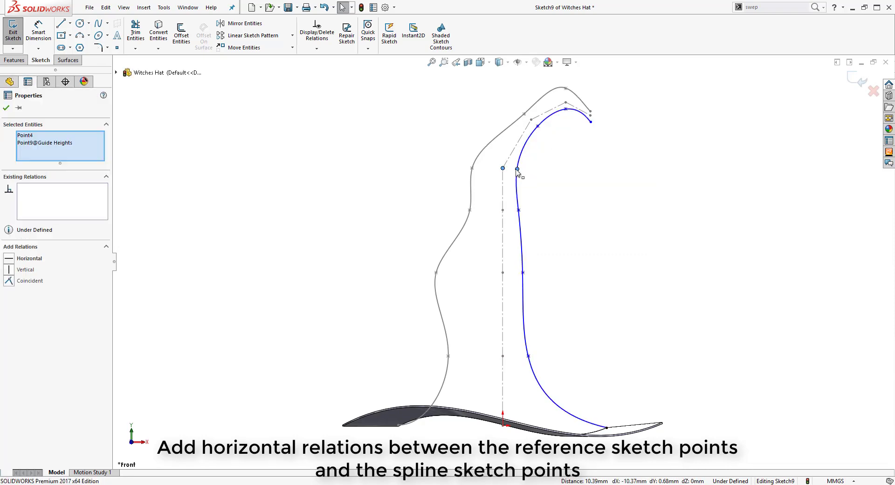
left_click(529, 128)
left_click(537, 188)
Raise the spline's tip endpoint close to the reference line's end and move its peak point up to about Y 229 mm
left_click(539, 126)
left_click(592, 149)
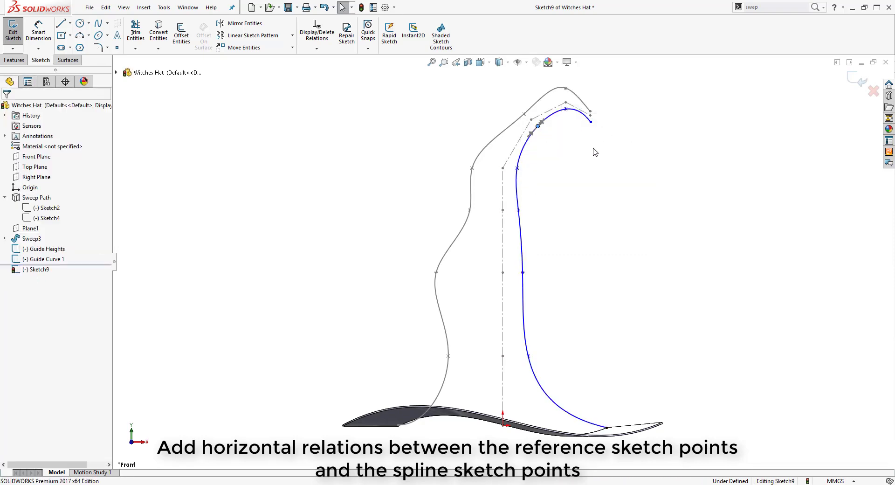
scroll(555, 180, "up", 4)
scroll(546, 181, "down", 12)
left_click_drag(541, 286, 538, 261)
left_click_drag(404, 214, 405, 202)
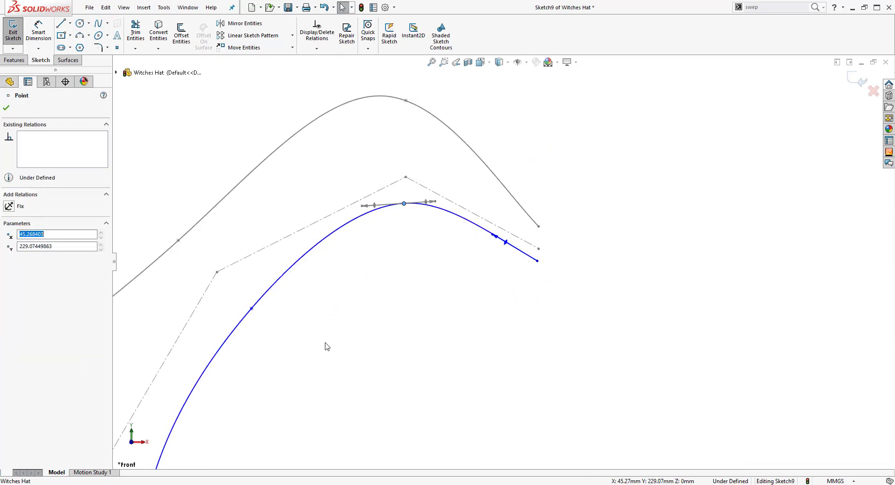
scroll(464, 374, "up", 4)
left_click(506, 317)
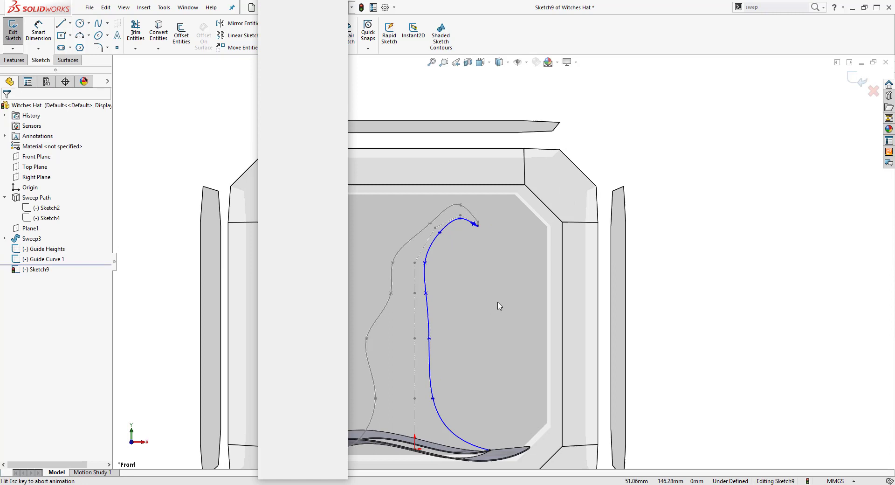
Move the spline's 185, 155, 110 and 50 mm height points outward, the last two to about X 33 and 42 mm
key("f")
left_click_drag(517, 168, 533, 171)
left_click_drag(519, 211, 528, 213)
left_click_drag(523, 272, 550, 275)
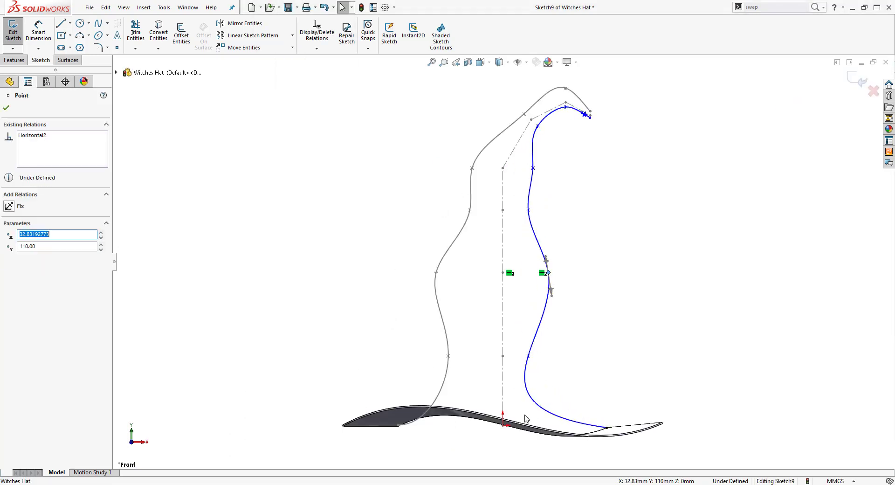
left_click_drag(529, 357, 562, 356)
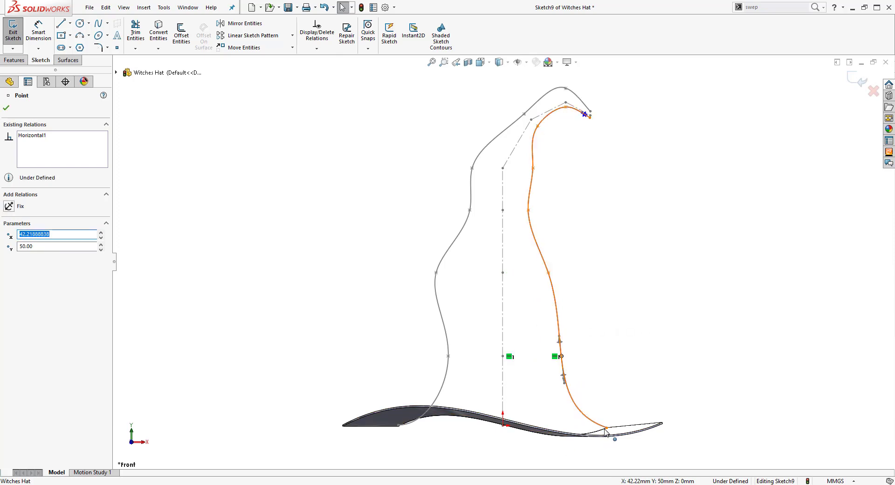
Make the tangent handle at the spline's brim end horizontal and shorten it
left_click(608, 428)
right_click(578, 418)
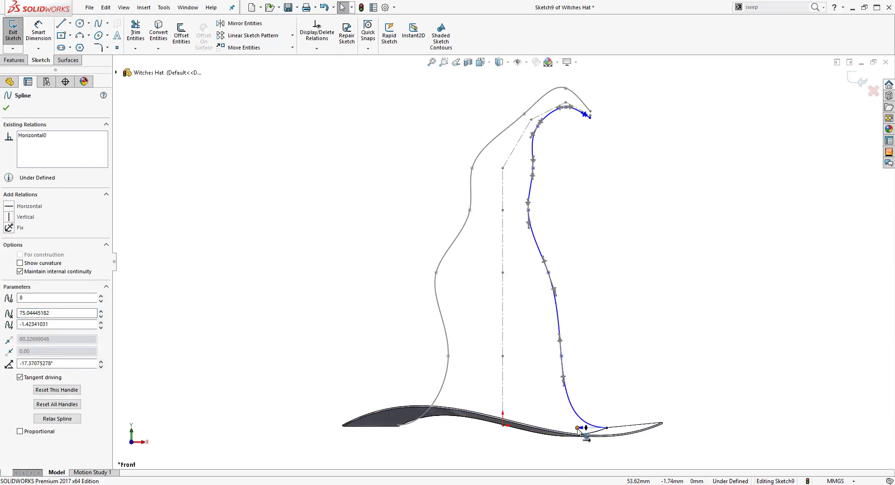
left_click_drag(578, 429, 591, 428)
left_click(607, 377)
Move the 50, 110 and 155 mm height points further outward and shift the free point below the peak to about X 27.5, Y 213 mm
left_click_drag(562, 355, 590, 356)
mouse_move(550, 273)
left_mouse_down()
mouse_move(570, 269)
mouse_move(559, 271)
left_mouse_up()
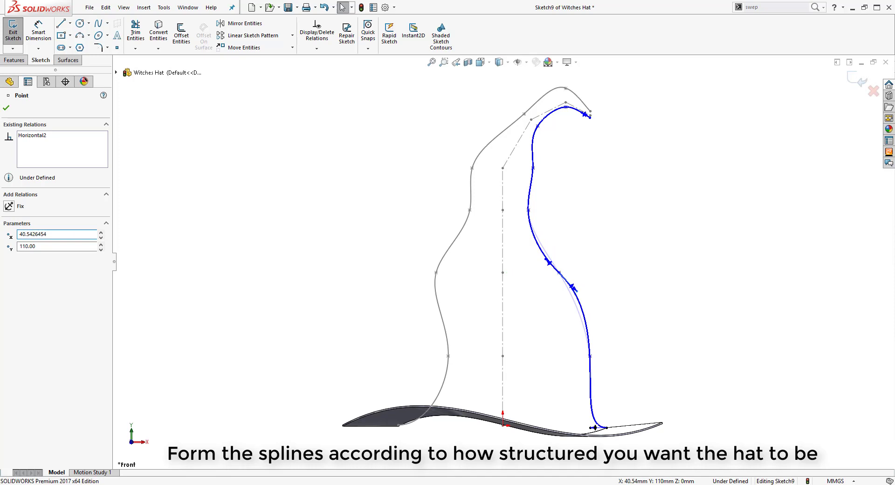
left_click_drag(529, 210, 536, 210)
left_click(534, 169)
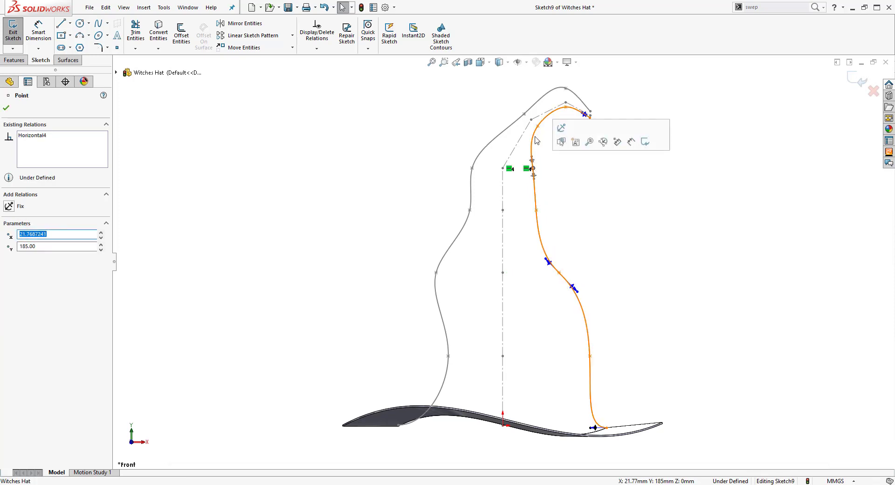
left_click_drag(538, 127, 540, 130)
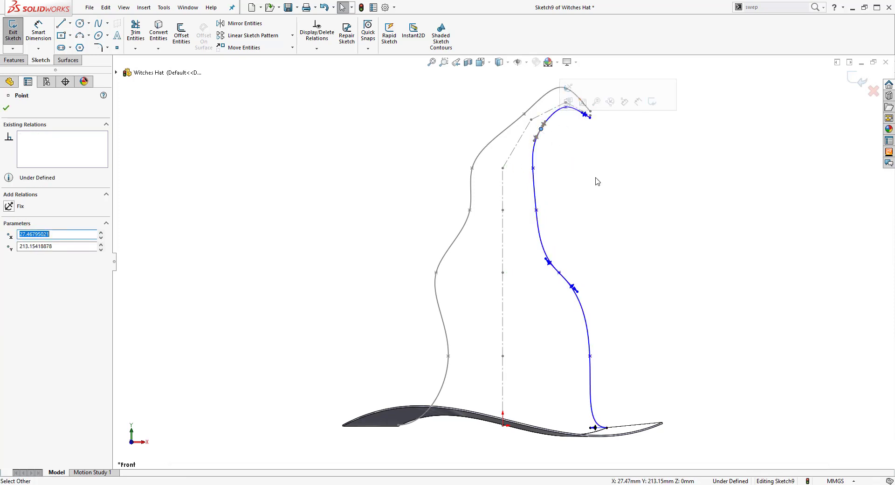
Adjust the spline's tangent handles at the peak and at the 50 and 110 mm height points to smooth the curve
scroll(570, 107, "down", 5)
left_click(570, 156)
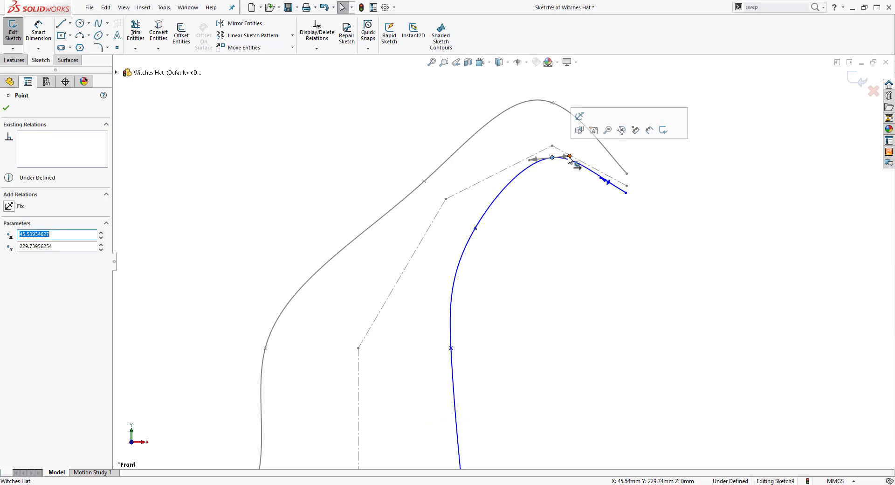
scroll(572, 273, "up", 6)
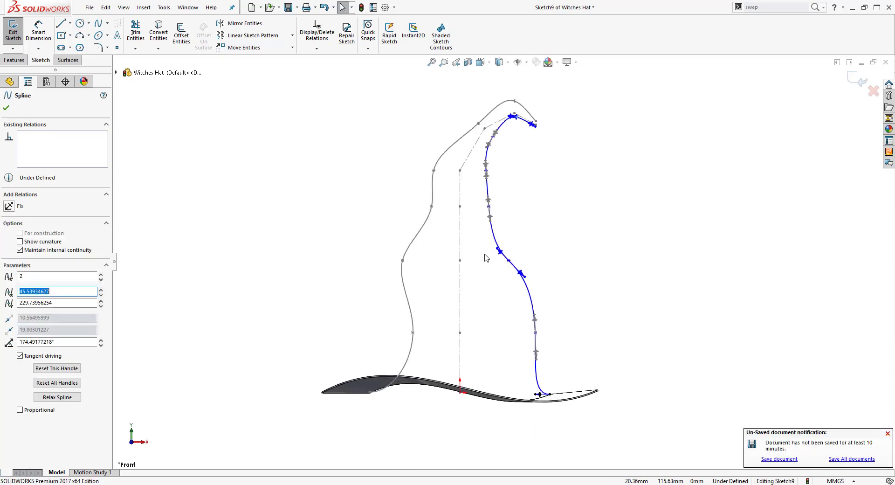
left_click_drag(536, 357, 536, 346)
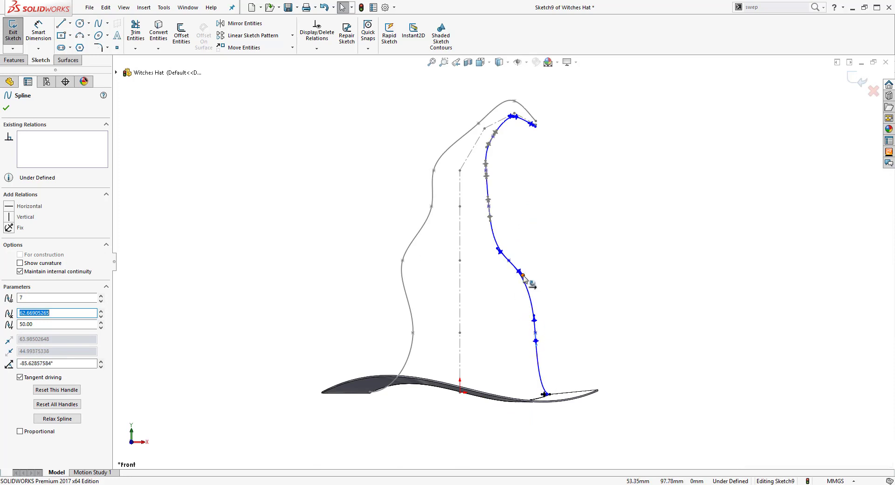
mouse_move(522, 275)
left_mouse_down()
mouse_move(531, 279)
mouse_move(525, 290)
mouse_move(527, 278)
left_mouse_up()
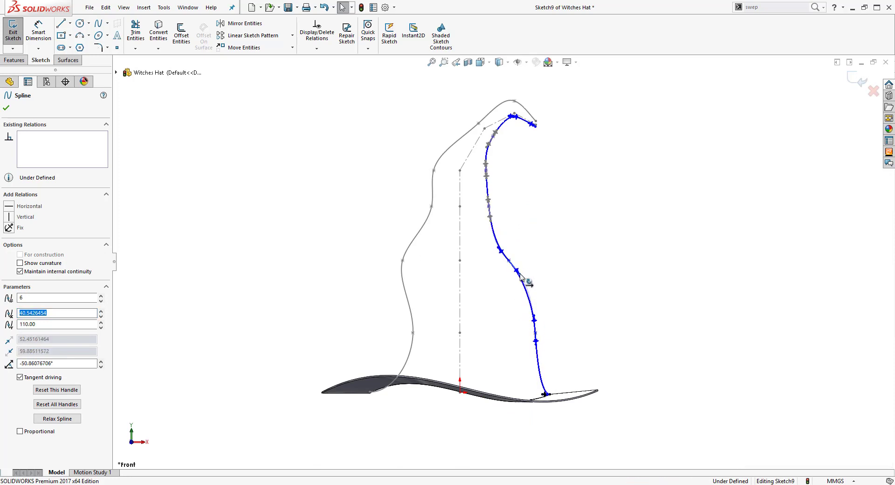
Move the spline's 155 mm height point slightly inward to deepen the wave
left_click(374, 205)
scroll(493, 198, "down", 4)
left_click_drag(483, 232, 473, 232)
scroll(503, 256, "up", 3)
left_click(512, 251)
scroll(513, 254, "up", 2)
scroll(421, 176, "down", 1)
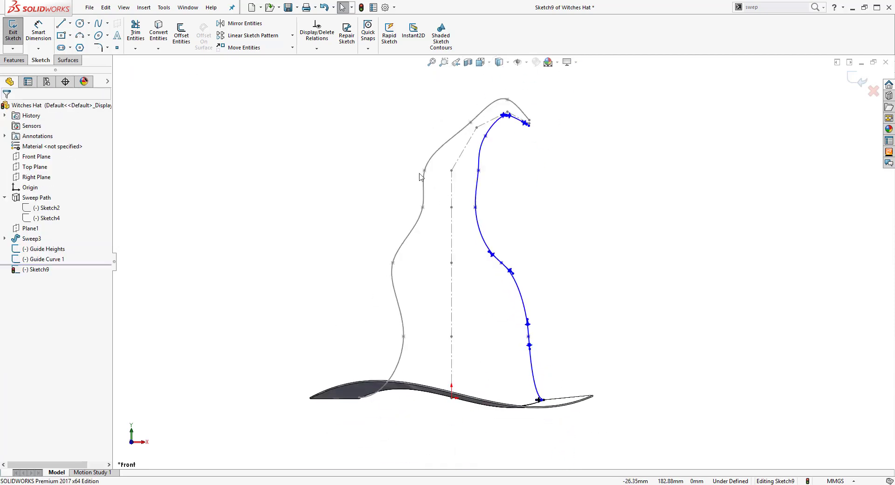
Exit the sketch and rename it Guide Curve 2
left_click(13, 29)
left_click(36, 270)
left_click(36, 269)
type("Guid")
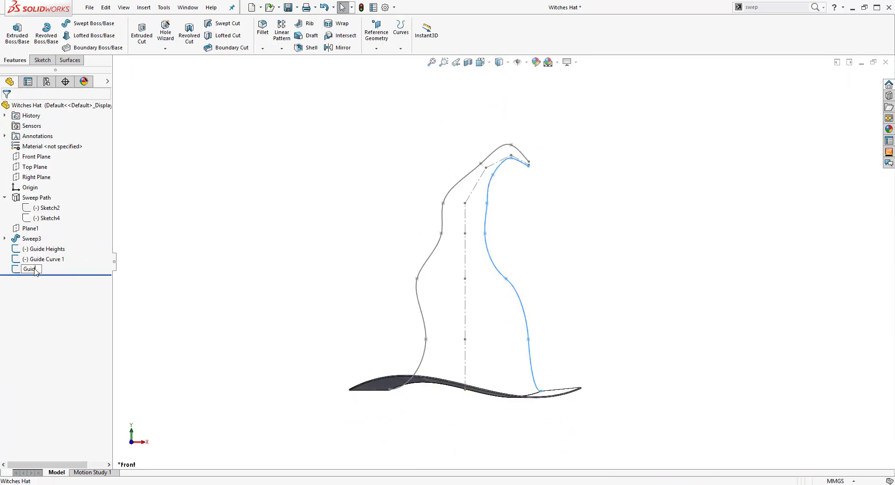
type("e Curve 2")
key("Return")
left_click(158, 299)
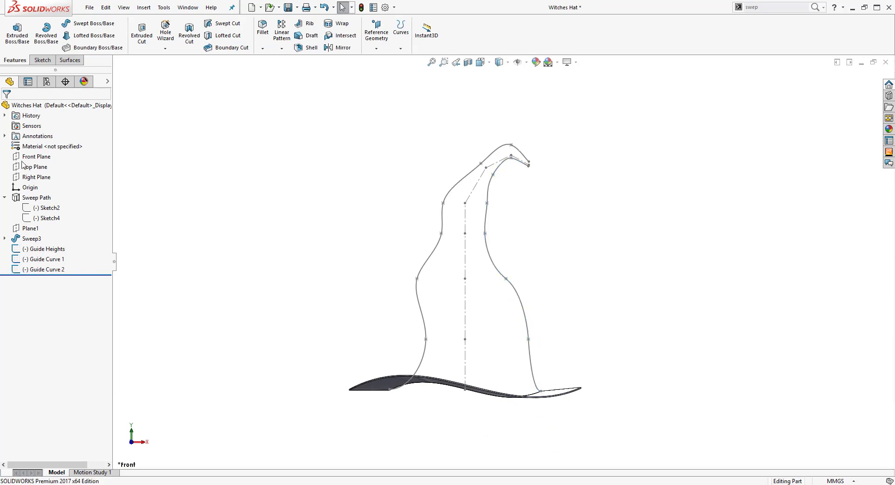
In a new sketch on the Right Plane, draw a wavy spline from just beside the hat's peak down to the inner brim edge
right_click(44, 177)
left_click(46, 164)
left_click(99, 23)
left_click(508, 86)
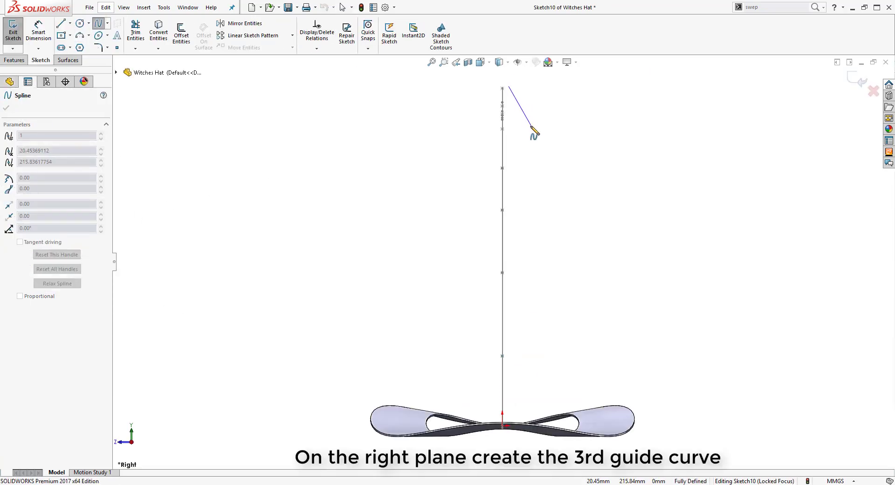
left_click(530, 127)
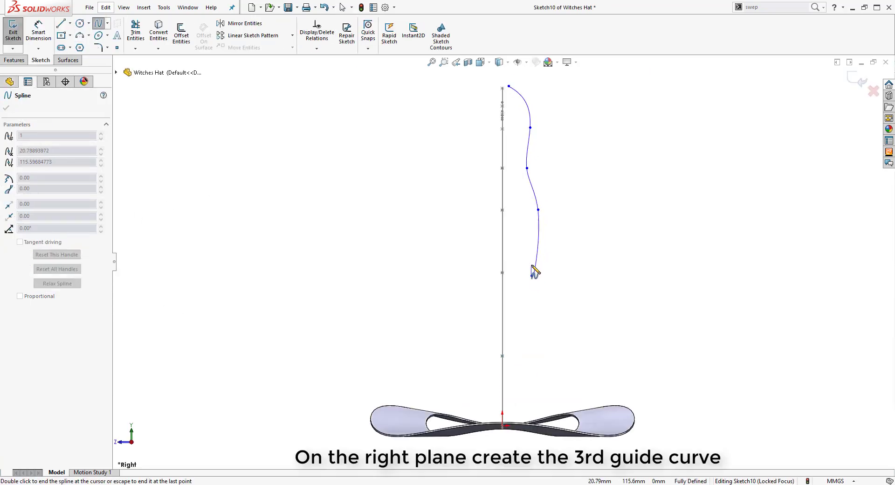
left_click(544, 353)
middle_click_drag(546, 381, 558, 356)
scroll(565, 389, "down", 3)
double_click(554, 357)
left_click(6, 107)
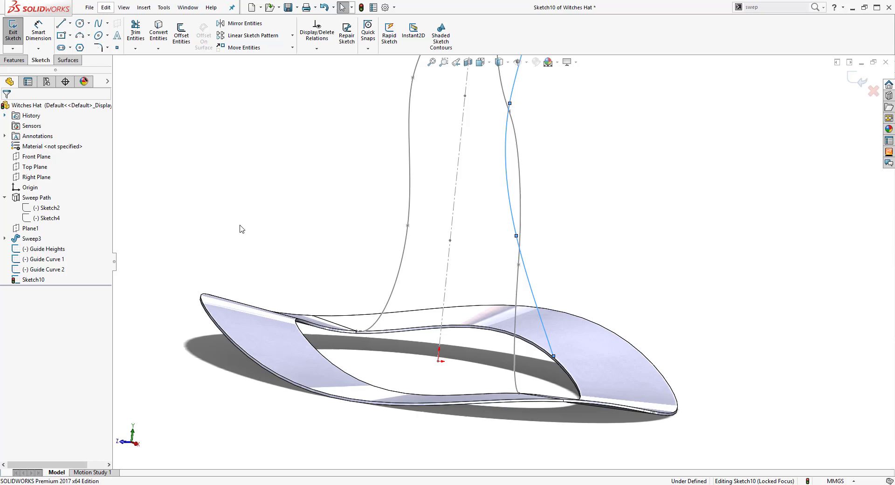
Add a pierce relation between the spline's lower endpoint and the brim's inner edge
scroll(575, 371, "down", 5)
left_click(504, 315)
left_click(511, 322, "ctrl")
left_click(539, 282)
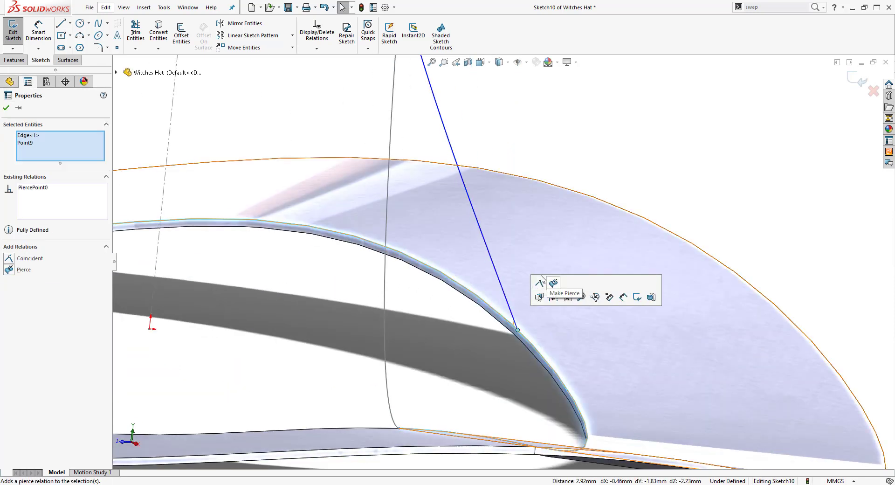
left_click(6, 108)
Make the spline's lowest interior point horizontal with the reference point at 50 mm height
scroll(476, 213, "up", 8)
middle_click_drag(475, 211, 422, 205)
left_click(491, 202)
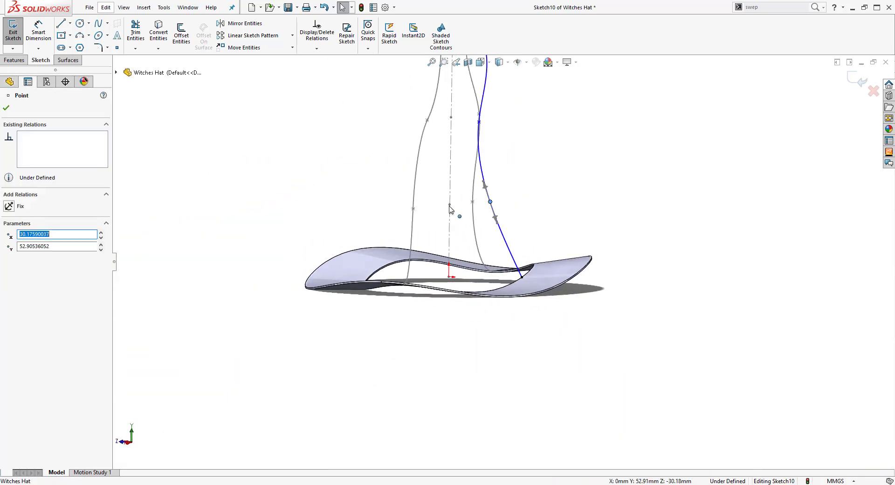
left_click(490, 201, "ctrl")
left_click(480, 169)
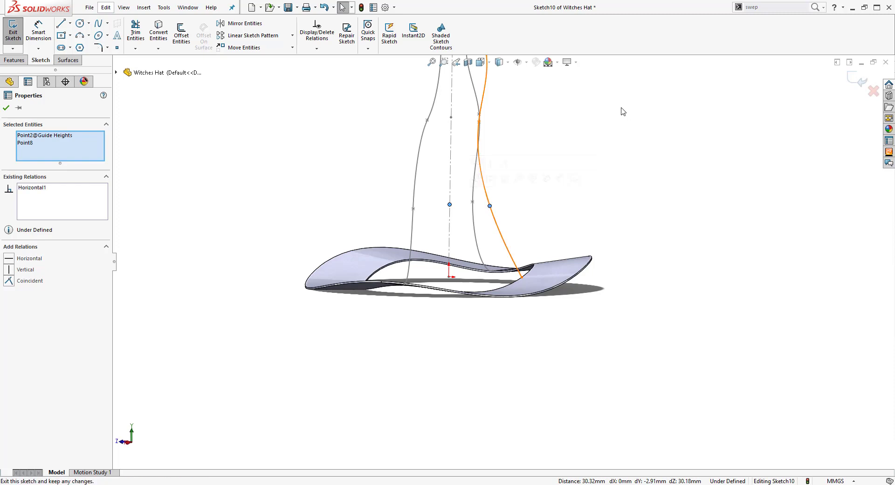
left_click(622, 112)
Make the next two points of the Right Plane spline horizontal with the reference points at 110 and 155 mm height
scroll(541, 224, "up", 5)
scroll(532, 202, "down", 6)
middle_click_drag(532, 202, 530, 226)
left_click(508, 213)
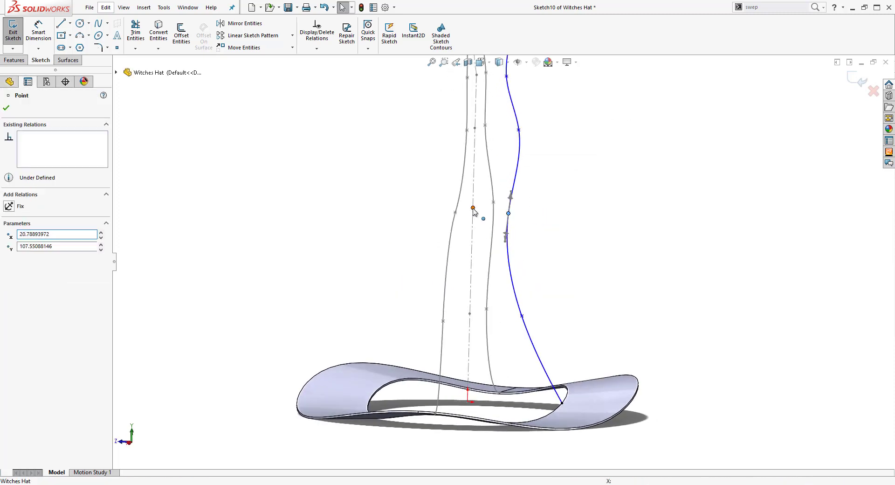
left_click(472, 208, "ctrl")
left_click(500, 167)
left_click(525, 112)
left_click(519, 130)
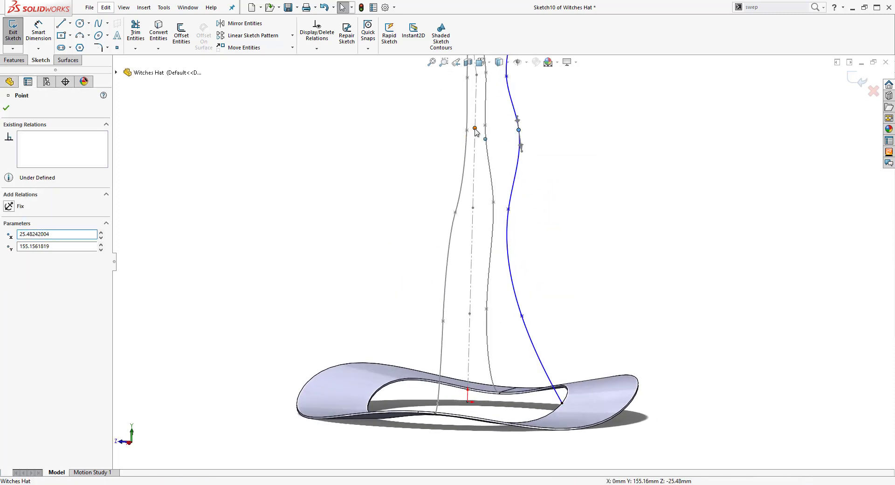
left_click(474, 128, "ctrl")
left_click(502, 87)
left_click(529, 152)
Make the spline's two upper interior points horizontal with the reference points at 185 and 220 mm height
scroll(530, 160, "up", 3)
scroll(530, 161, "down", 4)
middle_click_drag(530, 161, 448, 161)
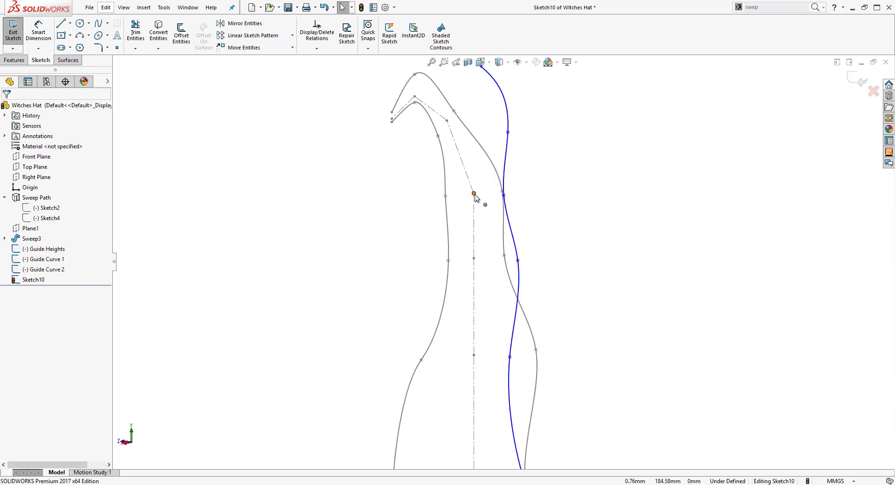
left_click(474, 194)
left_click(504, 196, "ctrl")
left_click(528, 158)
key("Escape")
left_click(449, 146)
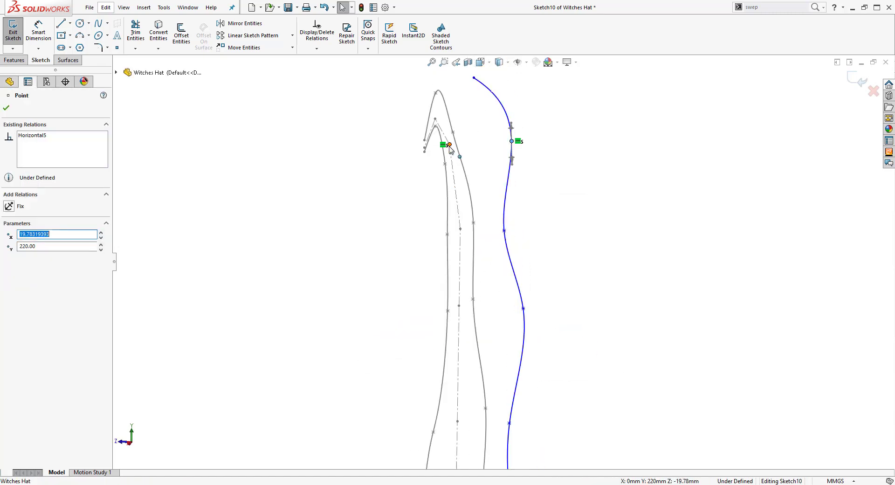
left_click(450, 146, "ctrl")
left_click(479, 110)
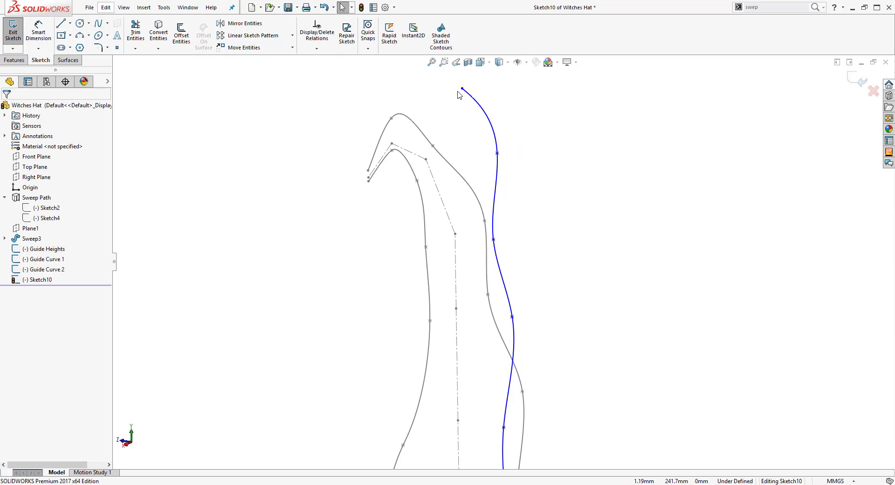
Make the Right Plane spline's top endpoint horizontal with the apex point of the Guide Heights construction lines
left_click(463, 89)
left_click(391, 143, "ctrl")
left_click(424, 104)
Reshape the spline: pull its lowest interior point outward and set the others about 26.5, 27, 18 and 11 mm from the centre line, from bottom to top
scroll(433, 317, "up", 5)
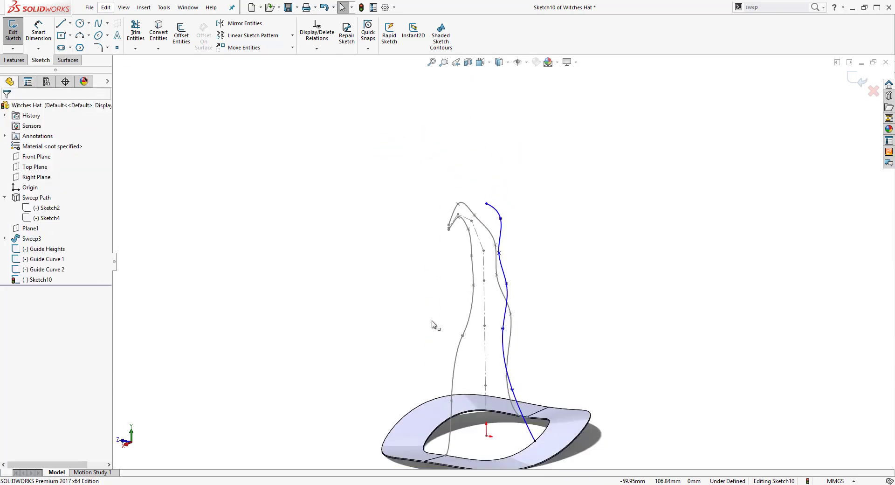
middle_click_drag(433, 322, 429, 258)
key("space")
left_click(439, 272)
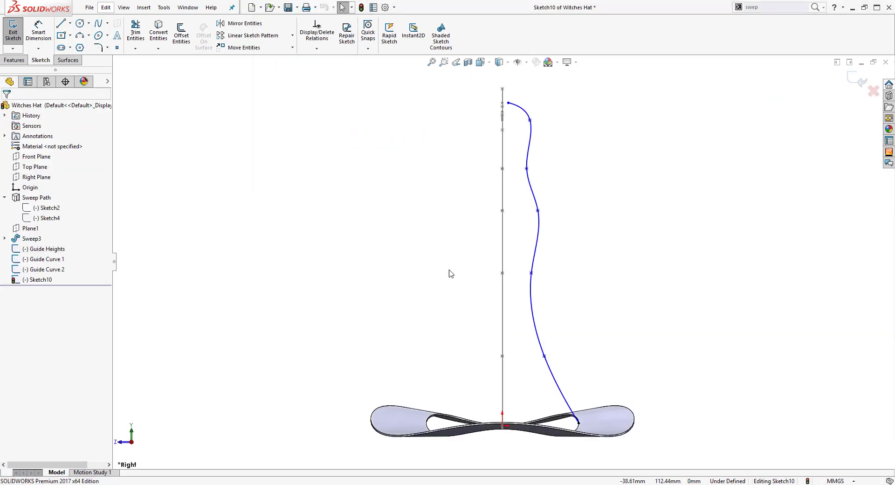
left_click(527, 168)
left_click_drag(544, 356, 580, 369)
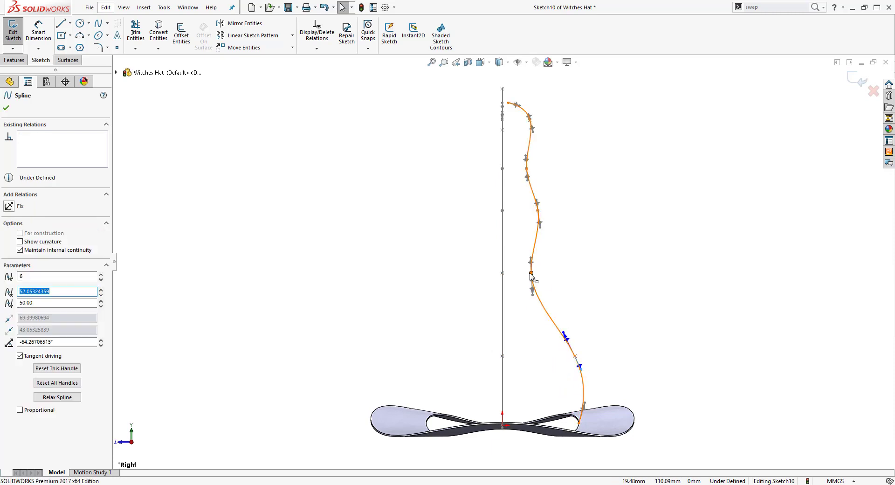
left_click_drag(531, 273, 539, 273)
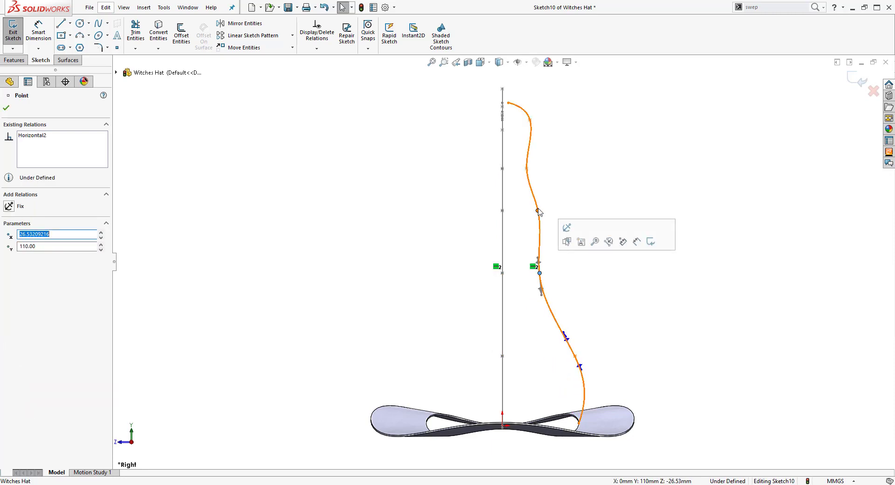
left_click_drag(539, 211, 529, 168)
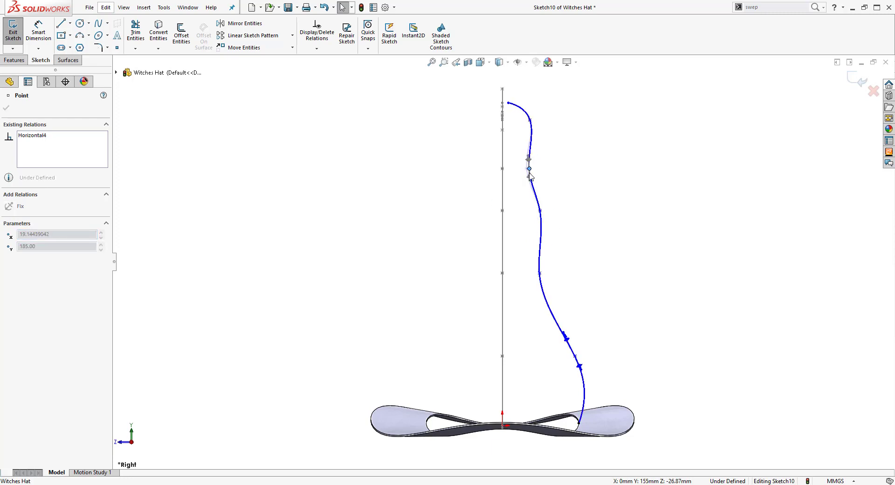
left_click_drag(531, 121, 518, 121)
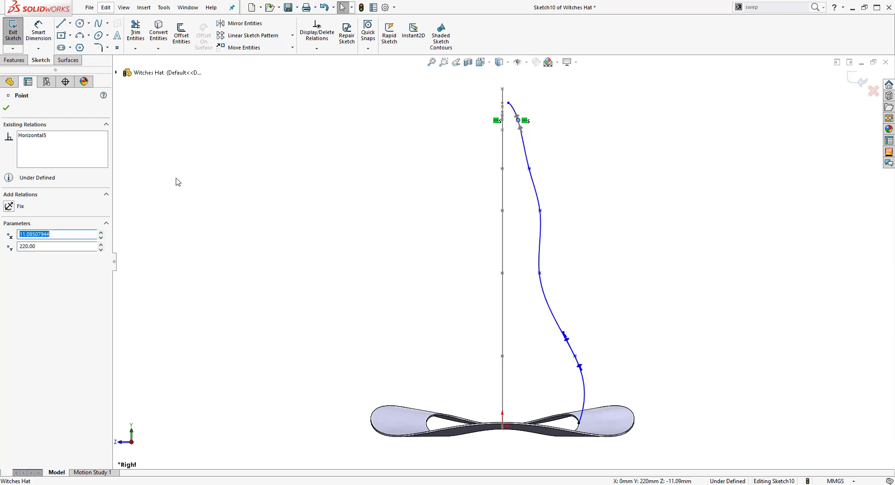
Finish the Right Plane spline sketch and rename it Guide Curve 3
left_click(10, 110)
left_click(13, 33)
left_click(35, 280)
key("F2")
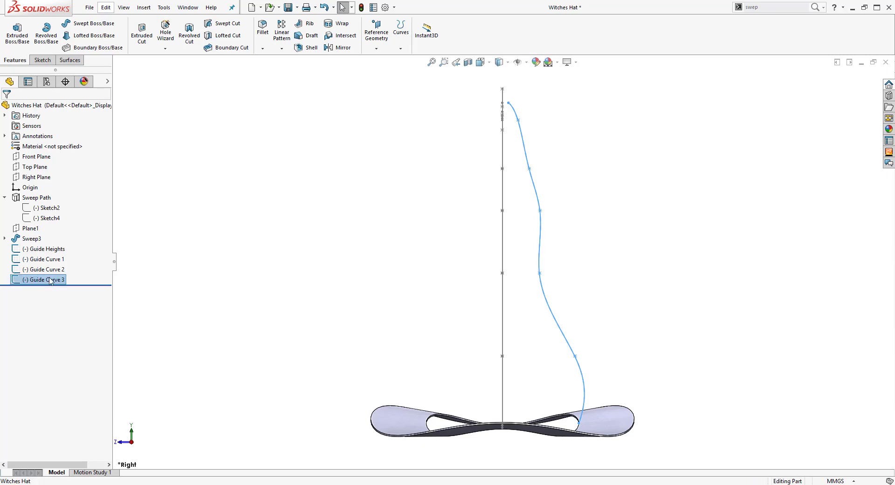
Edit Guide Curve 3 and reshape its lower end with the endpoint's tangent handle so it flares out onto the brim's inner edge
right_click(51, 280)
left_click(72, 250)
left_click(566, 327)
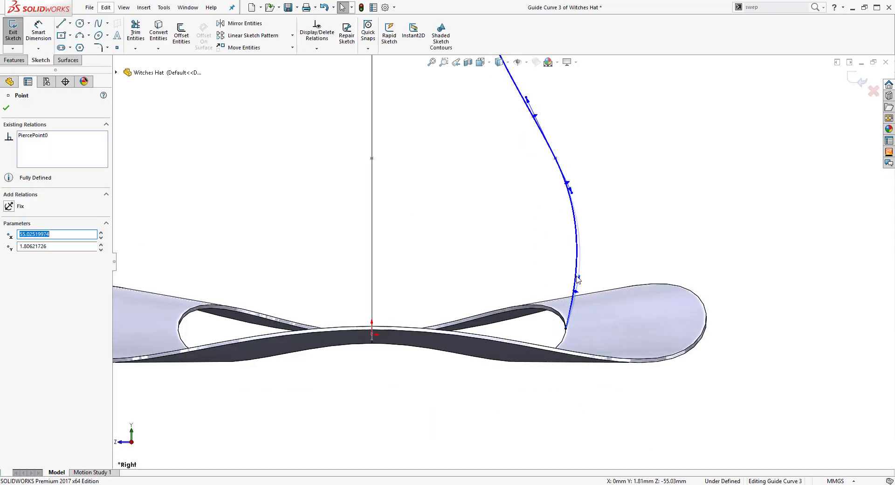
mouse_move(578, 279)
left_mouse_down()
mouse_move(539, 328)
mouse_move(551, 331)
left_mouse_up()
left_click(533, 334)
left_click(514, 273)
left_click(15, 35)
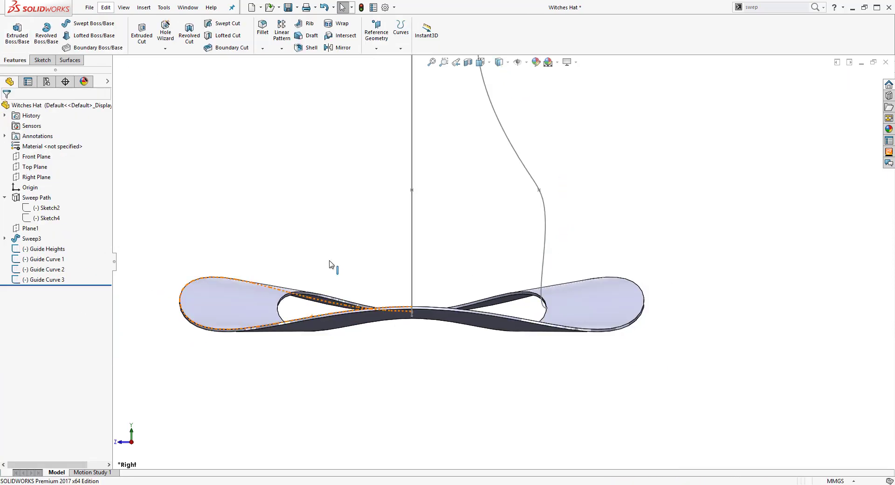
Create a plane parallel to the Top Plane through the lowest interior guide curve point at 50 mm height
middle_click_drag(332, 264, 414, 249)
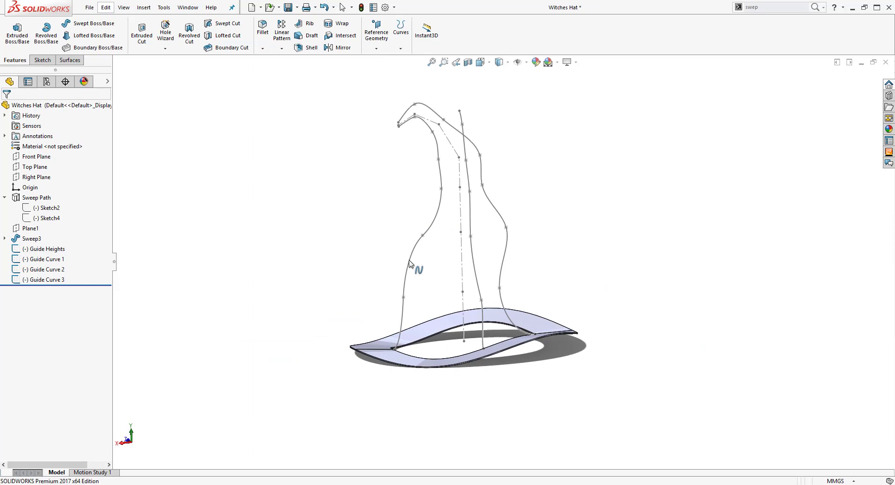
left_click(377, 49)
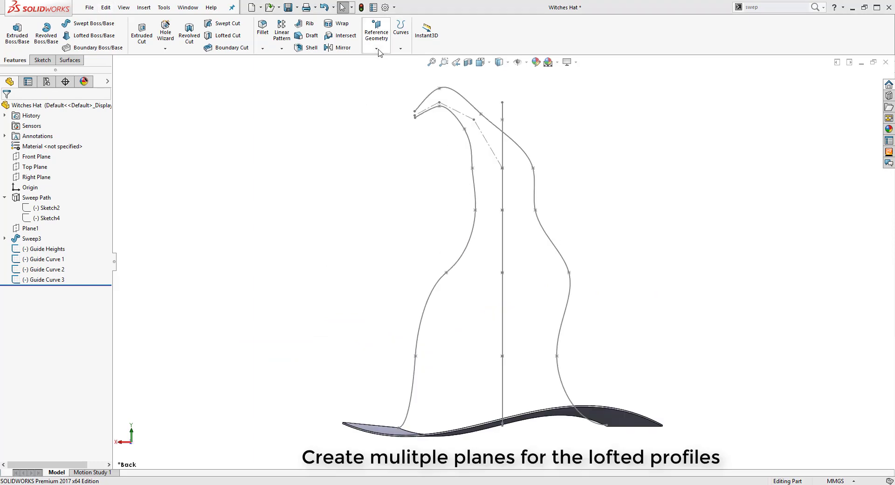
left_click(387, 59)
left_click(148, 135)
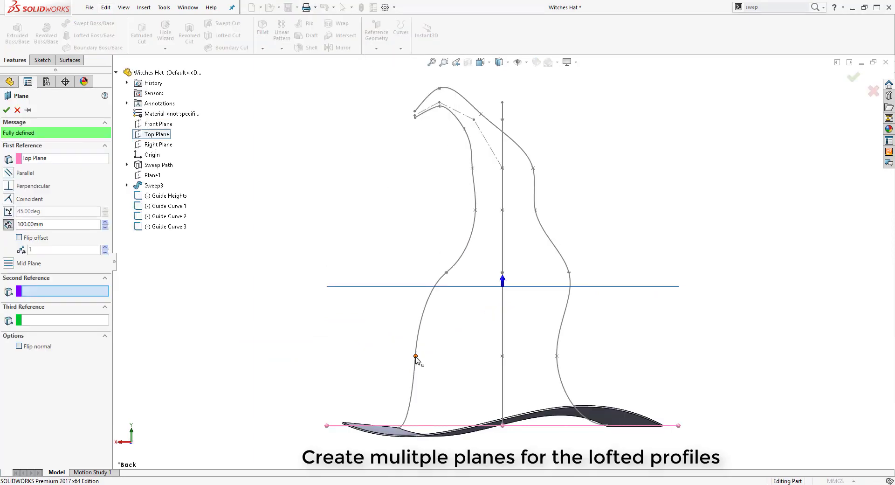
left_click(416, 357)
left_click(7, 109)
Create four more parallel planes above it at the 110, 155, 185 and 220 mm guide point heights, offsetting the middle two by 45 and 30 mm
left_click_drag(326, 352, 323, 193, "ctrl")
left_click(7, 110)
type("45")
key("Return")
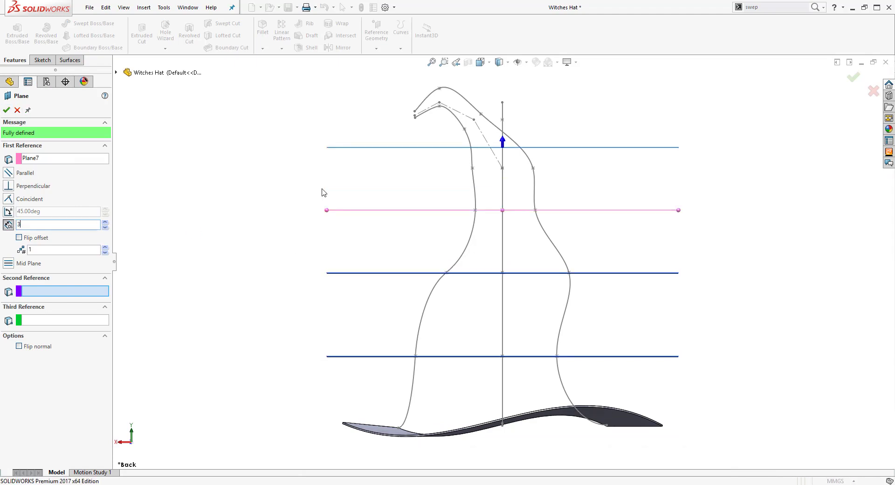
key("Return")
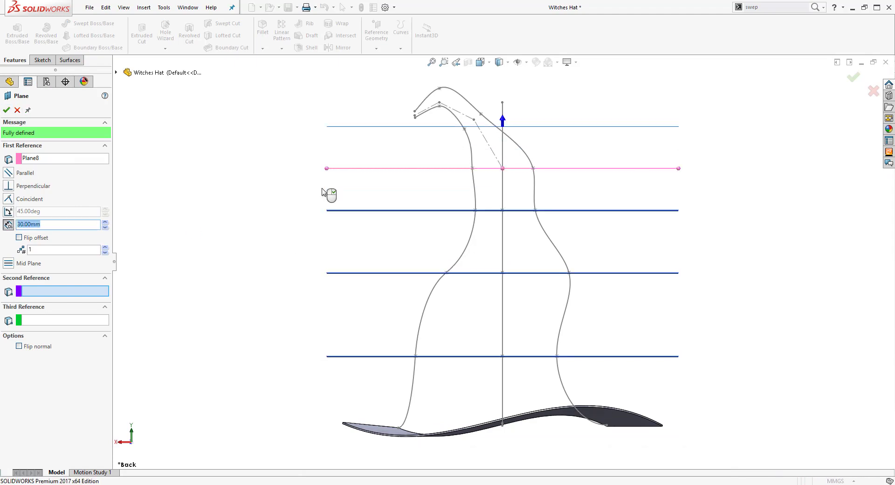
left_click(7, 110)
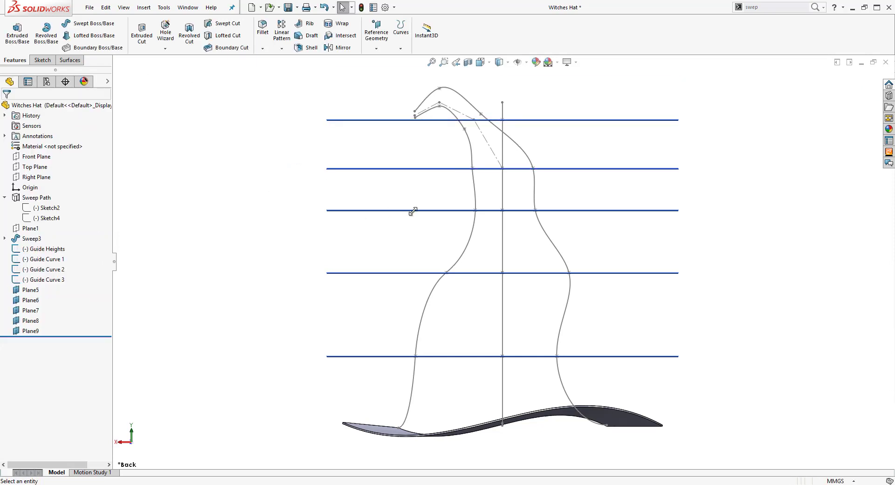
Rename the five new planes, from lowest to highest, Profile 2, Profile 3, Profile 4, Profile 5 and Profile 6
double_click(29, 290)
type("P")
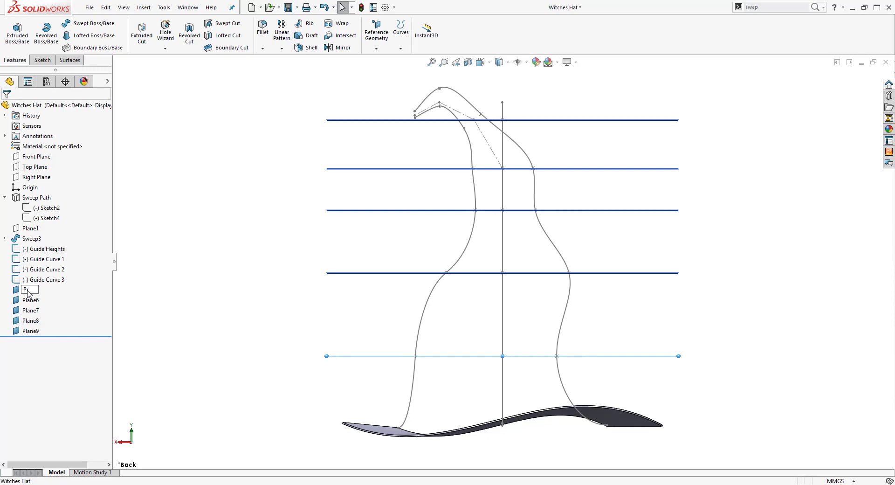
type("rofile 2")
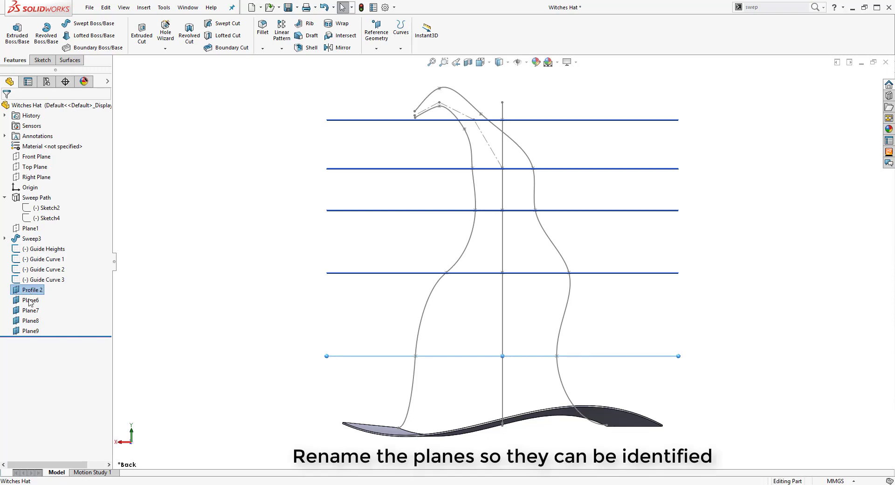
double_click(30, 301)
type("Profile 3")
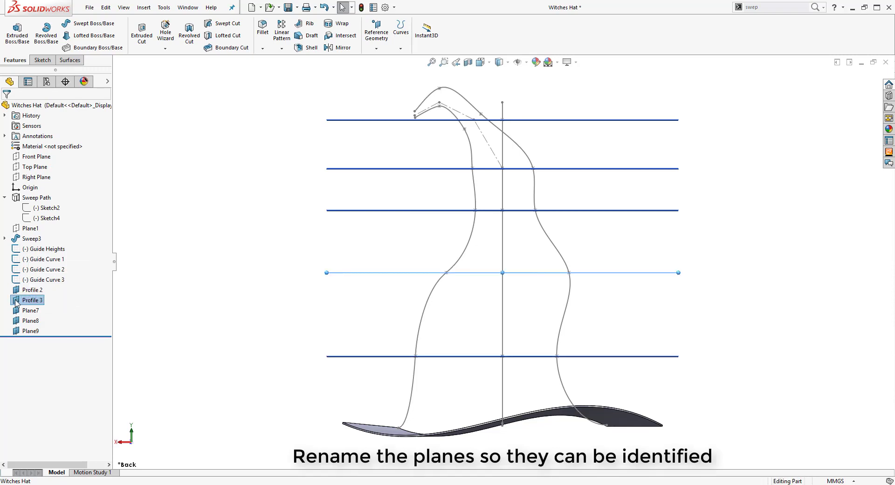
left_click(31, 311)
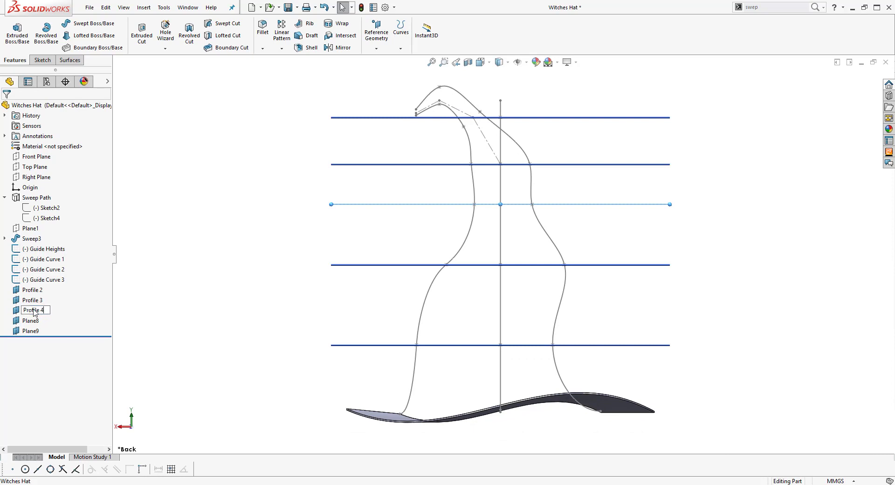
left_click(29, 320)
left_click(29, 321)
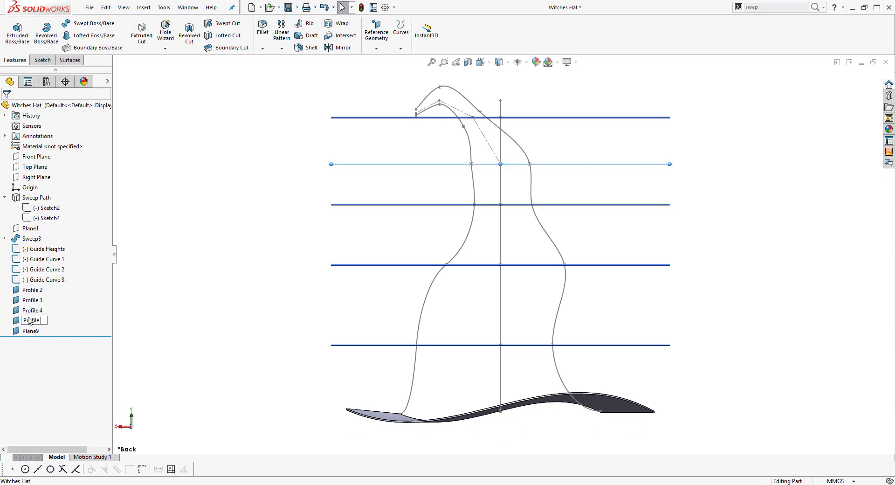
left_click(31, 331)
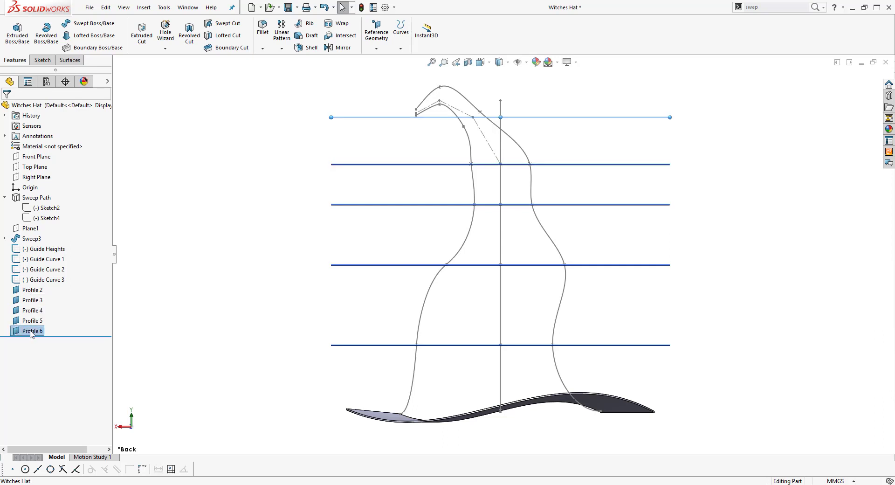
Delete the Profile 6 plane and create a plane perpendicular to the steep slanted Guide Heights line at its upper end
left_click(317, 132)
left_click(377, 29)
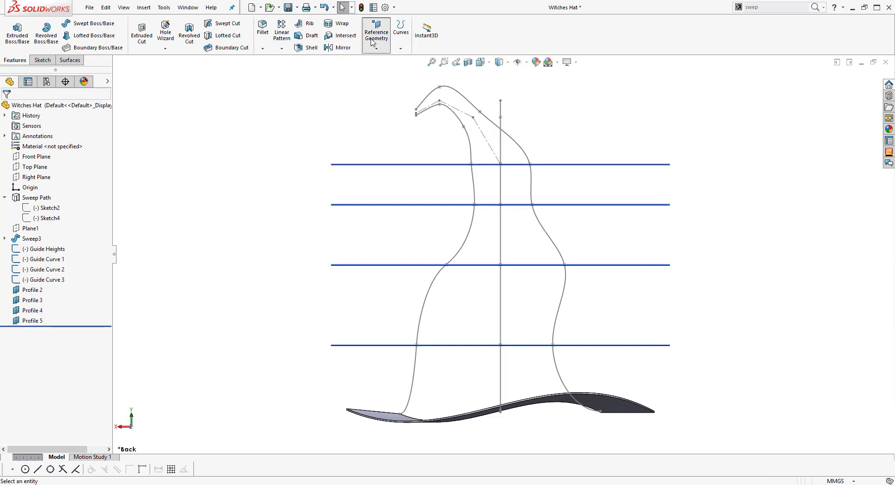
left_click(383, 59)
scroll(459, 155, "down", 4)
scroll(459, 155, "down", 2)
left_click(523, 235)
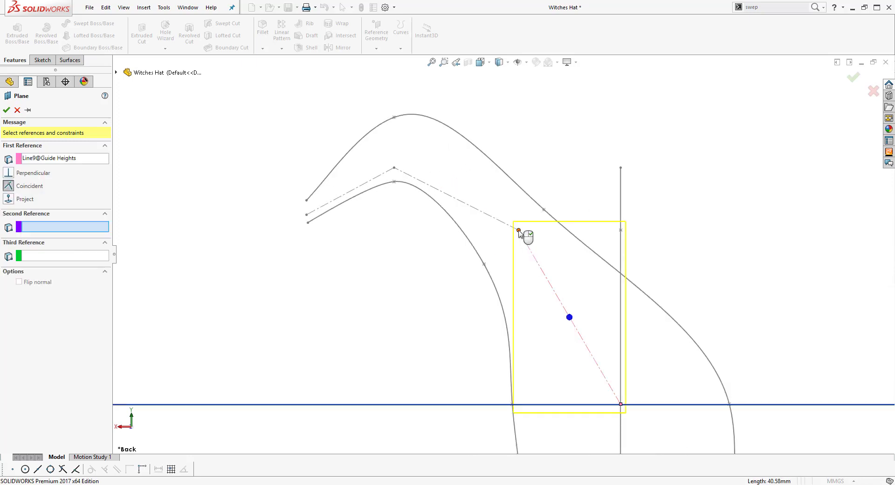
left_click(517, 226)
left_click(6, 110)
Create a plane perpendicular to the next Guide Heights line at its end on the apex point
key("Return")
left_click(417, 182)
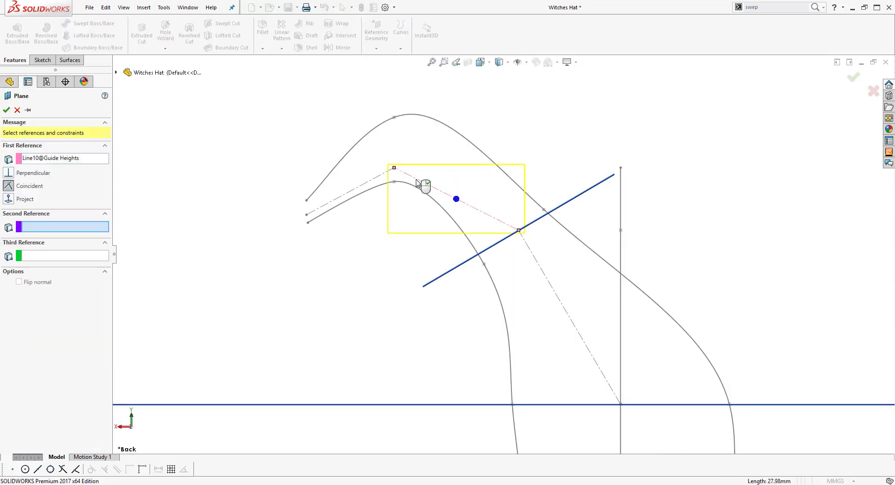
left_click(394, 168)
left_click(7, 110)
Create a plane perpendicular to the last Guide Heights line at its free end by the hat's tip
left_click(377, 29)
left_click(384, 59)
left_click(329, 203)
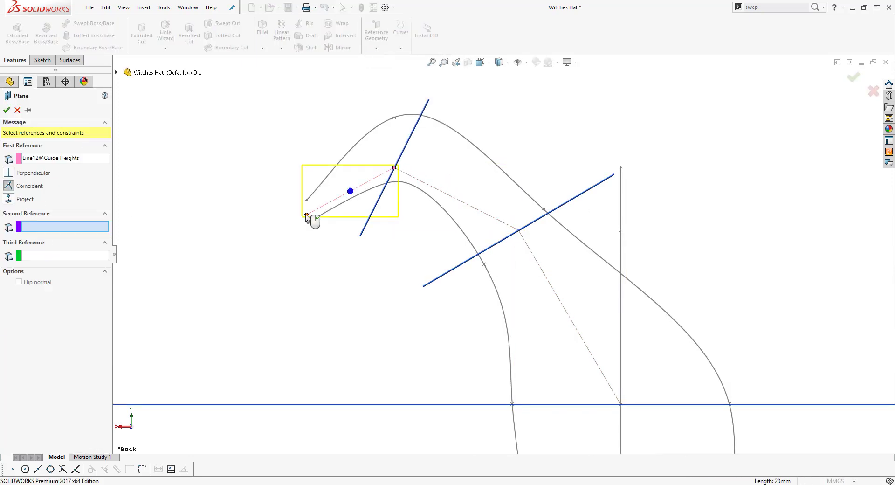
left_click(307, 215)
left_click(7, 109)
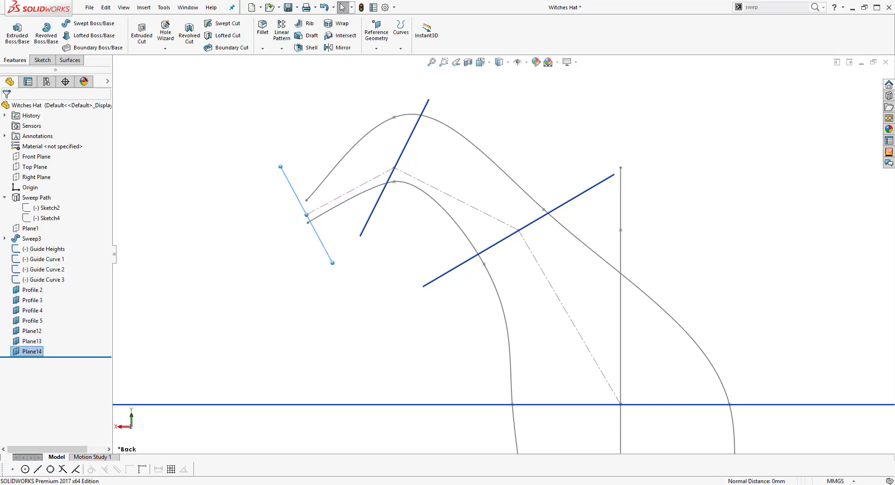
Rename the three angled planes, in order towards the tip, Profile 6, Profile 7 and Profile 8
left_click(31, 330)
left_click(29, 330)
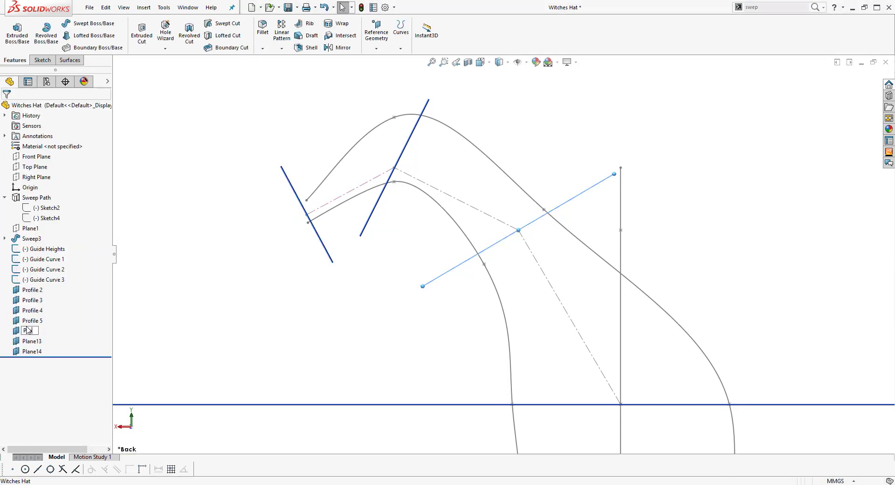
left_click(29, 341)
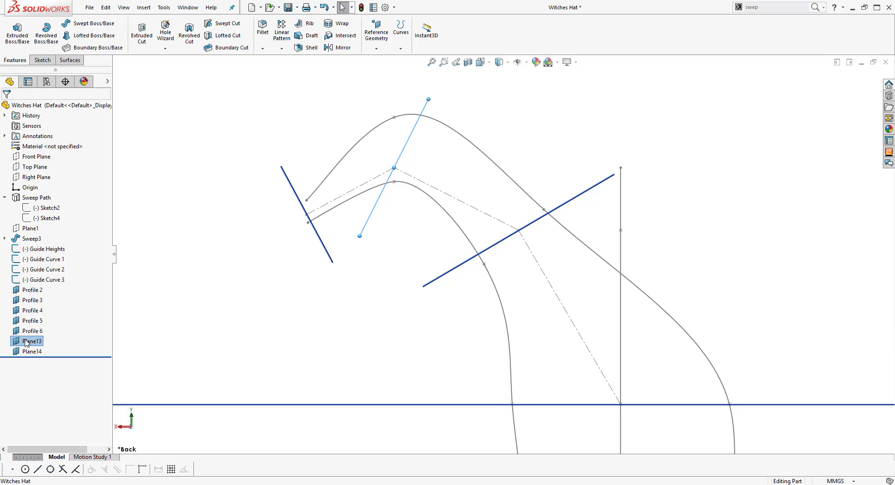
left_click(28, 352)
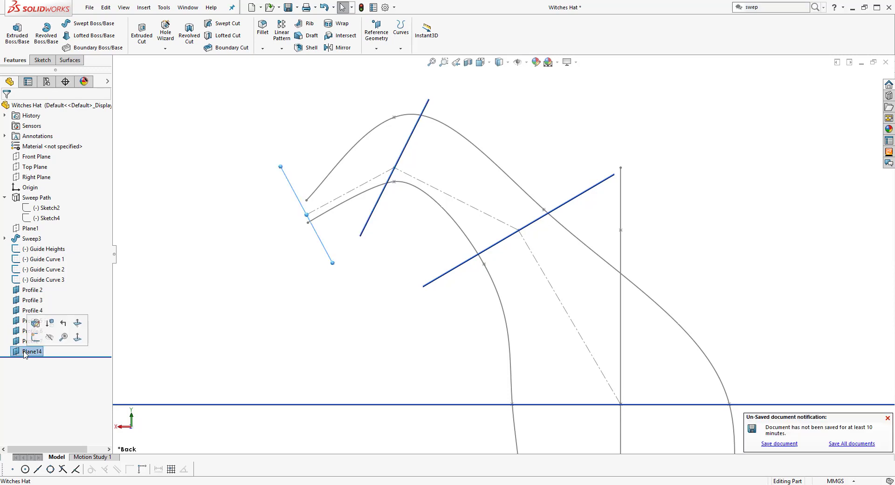
left_click(29, 352)
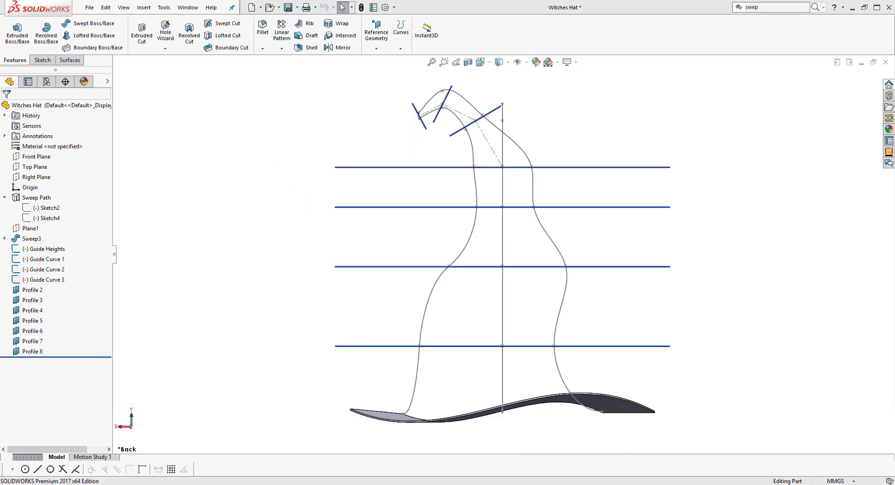
Hide the planes Profile 3 through Profile 8, leaving only the Profile 2 plane shown
left_click(27, 353)
left_click(25, 301, "shift")
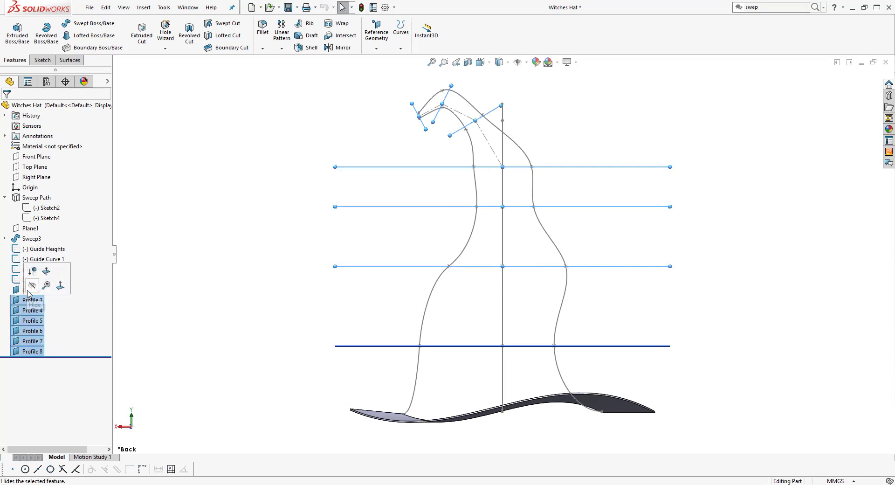
left_click(32, 285)
Start a sketch on the Profile 2 plane and hide the swept brim body
middle_click_drag(442, 335, 431, 361)
right_click(378, 309)
left_click(399, 296)
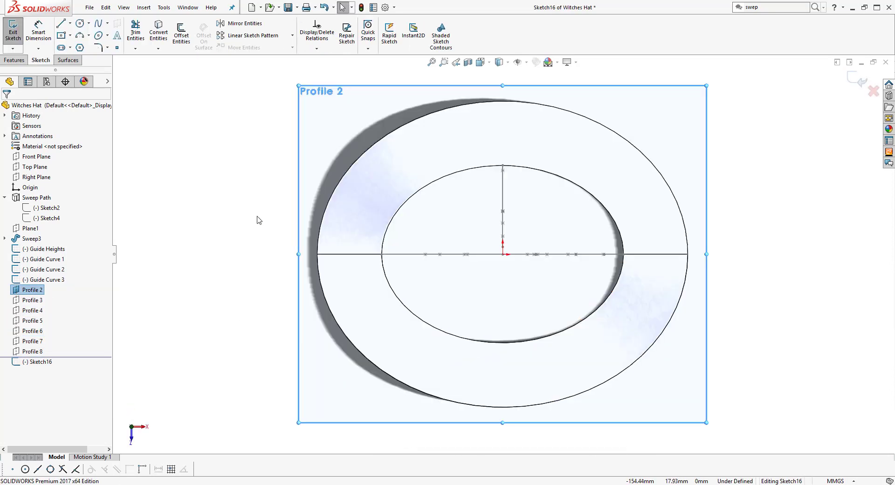
right_click(31, 241)
left_click(48, 228)
left_click(249, 265)
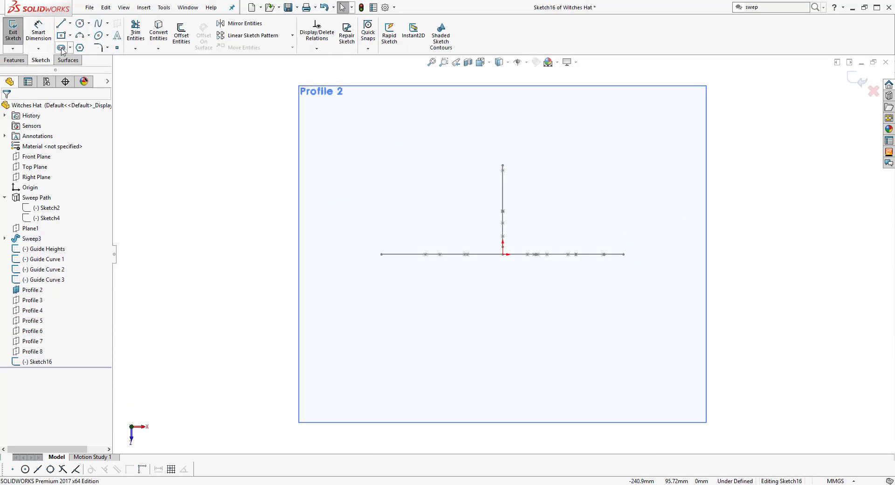
Draw a closed spline on the Profile 2 plane, passing through the guide curves where they meet the plane
middle_click_drag(497, 219, 504, 179)
key("s")
left_click(597, 311)
left_click(515, 366)
left_click(447, 332)
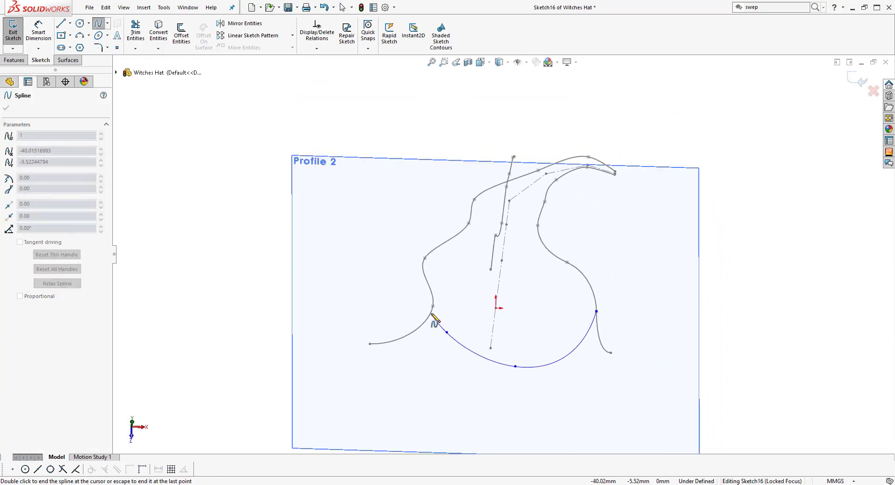
left_click(454, 259)
mouse_move(453, 258)
middle_mouse_down()
mouse_move(500, 259)
mouse_move(462, 212)
middle_mouse_up()
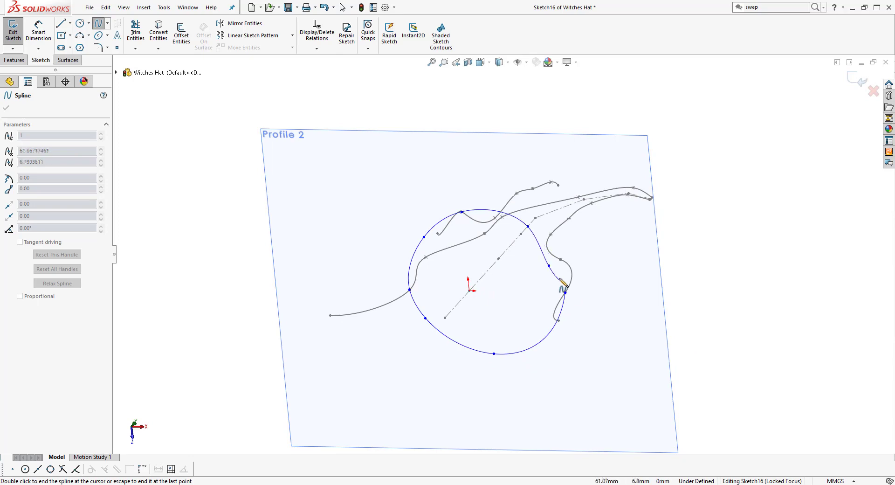
left_click(565, 293)
View the Profile 2 sketch from the top and move three spline points to make the outline irregular
key("space")
left_click(412, 251)
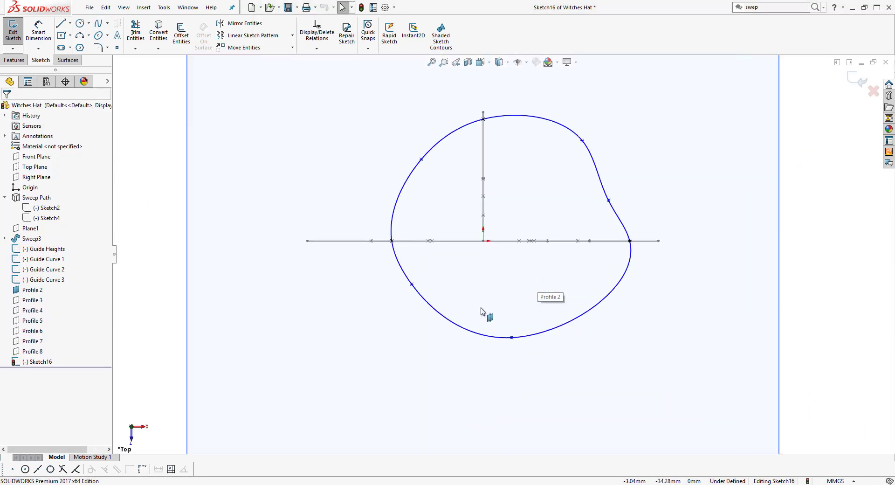
left_click_drag(411, 284, 396, 292)
left_click_drag(422, 159, 388, 161)
left_click_drag(582, 139, 591, 148)
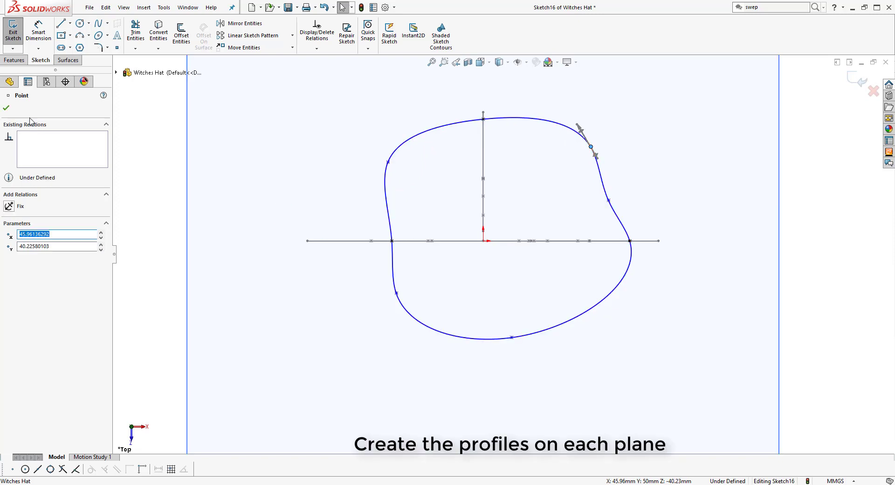
left_click(6, 108)
Show the swept brim and reshape the Profile 2 spline into a wavy outline inside its opening, finishing the sketch
right_click(31, 237)
left_click(40, 226)
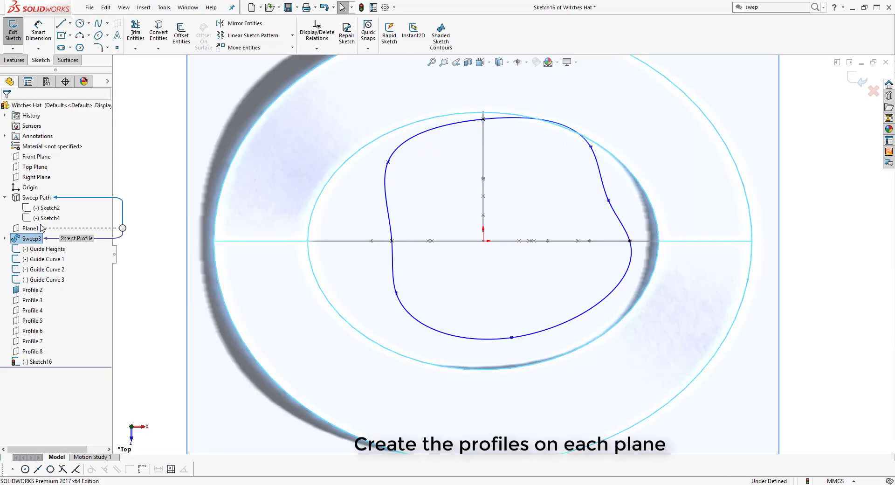
left_click_drag(396, 293, 370, 307)
left_click_drag(511, 338, 536, 346)
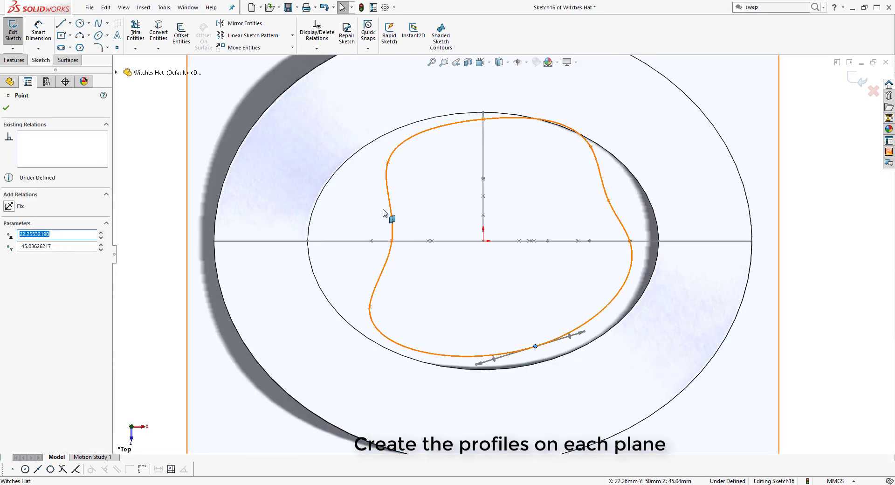
left_click_drag(388, 162, 371, 166)
left_click_drag(590, 147, 595, 159)
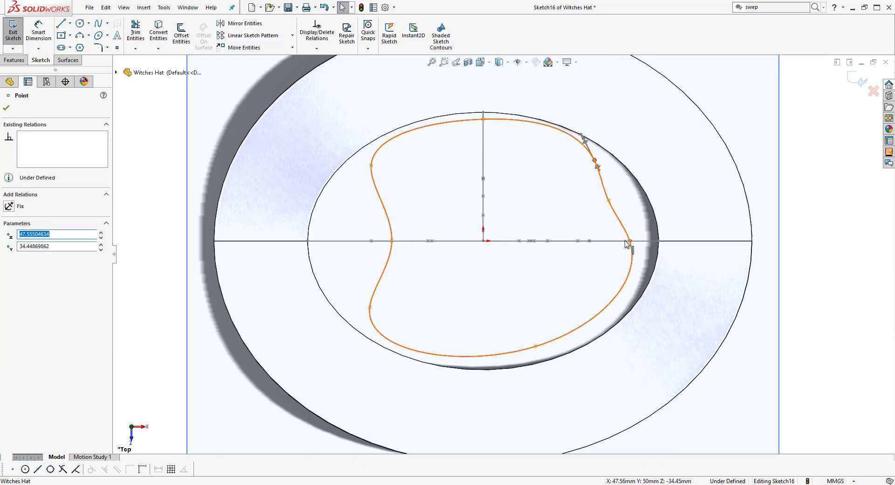
left_click_drag(609, 201, 632, 200)
left_click(535, 346)
mouse_move(579, 333)
left_mouse_down()
mouse_move(606, 327)
mouse_move(617, 339)
mouse_move(627, 310)
mouse_move(601, 330)
left_mouse_up()
left_click(6, 108)
left_click(13, 33)
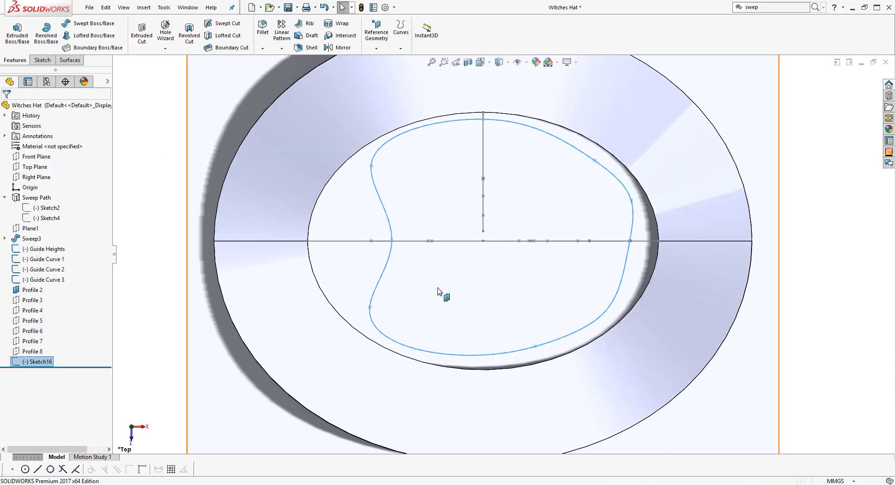
Hide the Profile 2 plane and start a sketch on the Profile 3 plane
left_click(36, 285)
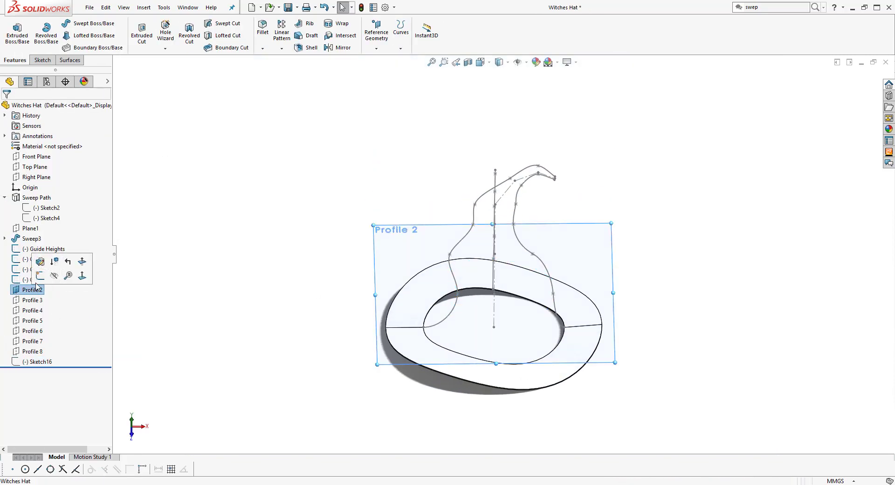
left_click(32, 300)
right_click(417, 240)
left_click(433, 237)
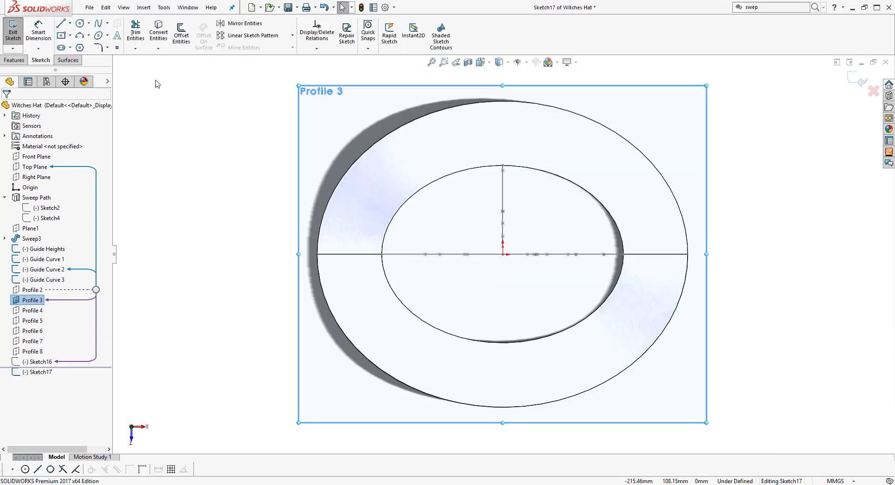
Draw a closed spline on the Profile 3 plane, passing through the guide curves
left_click(98, 25)
middle_click_drag(527, 267, 387, 262)
left_click(568, 262)
left_click(568, 309)
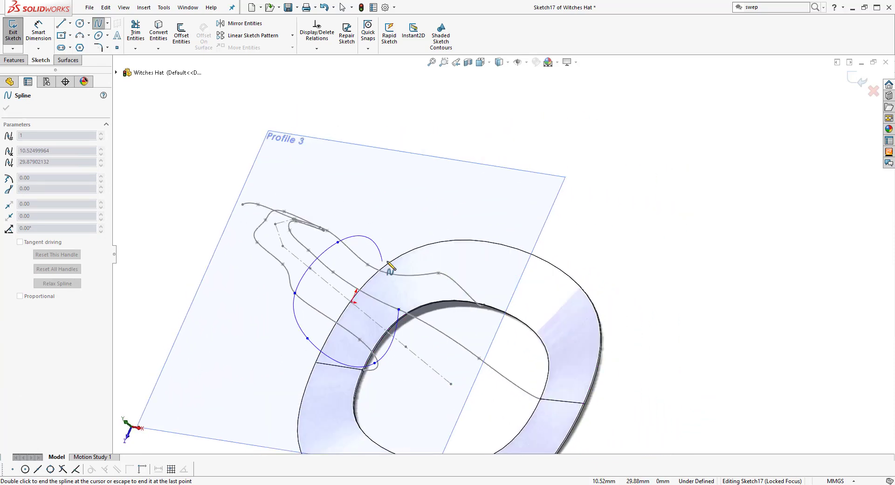
left_click(399, 310)
Adjust a point of the Profile 3 spline in the top view and show Sketch16 for reference
key("ctrl+8")
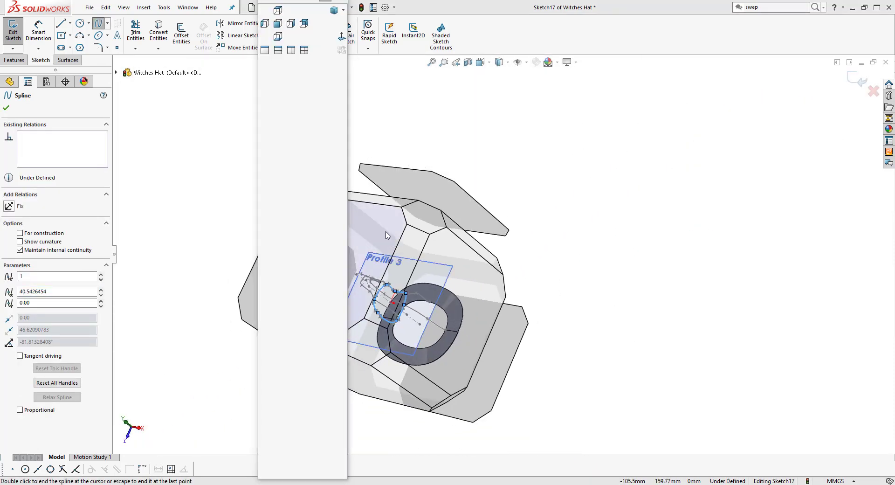
mouse_move(421, 304)
left_mouse_down()
mouse_move(395, 337)
mouse_move(410, 303)
mouse_move(409, 341)
mouse_move(374, 343)
left_mouse_up()
left_click(6, 107)
right_click(28, 362)
left_click(37, 346)
Reshape the Profile 3 spline into an irregular outline with pushed-out corners and finish the sketch
left_click_drag(425, 386, 440, 356)
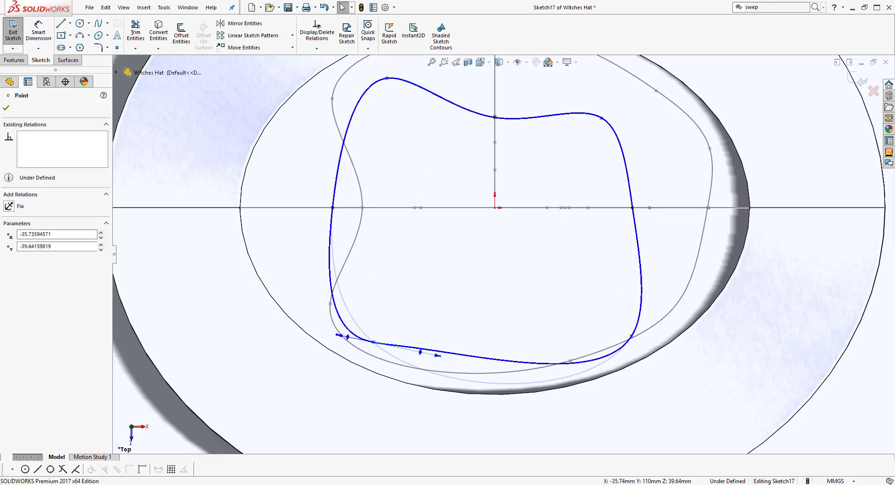
left_click_drag(632, 336, 658, 287)
left_click_drag(601, 118, 637, 109)
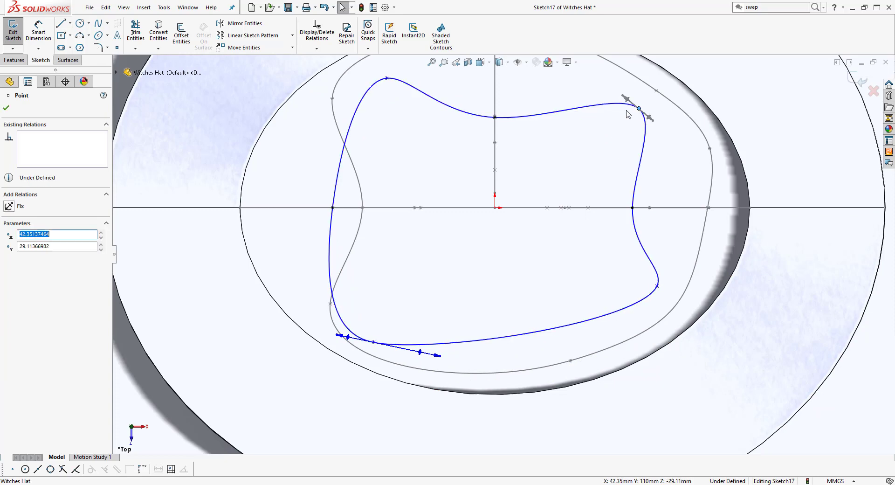
scroll(389, 135, "up", 2)
left_click_drag(461, 167, 473, 153)
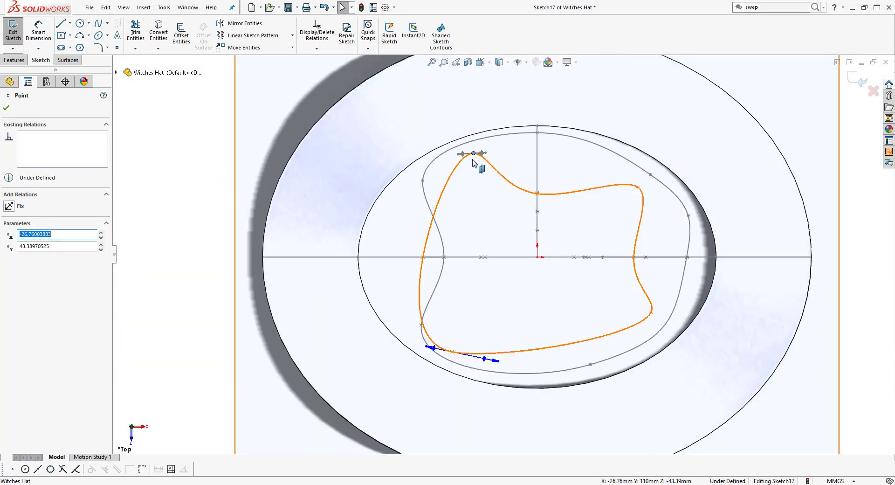
left_click_drag(451, 351, 483, 355)
left_click(13, 31)
Hide Sketch16 and Sketch17 and start a sketch on the Profile 4 plane
right_click(39, 372)
left_click(30, 362, "ctrl")
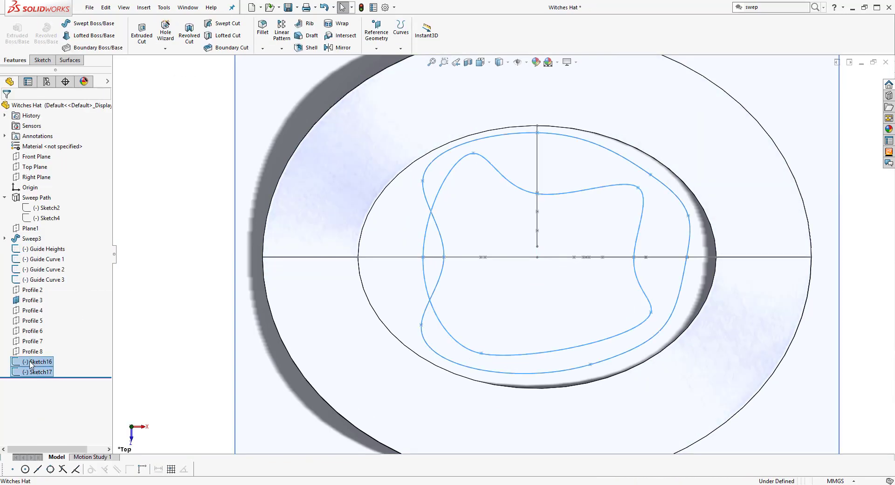
left_click(32, 310)
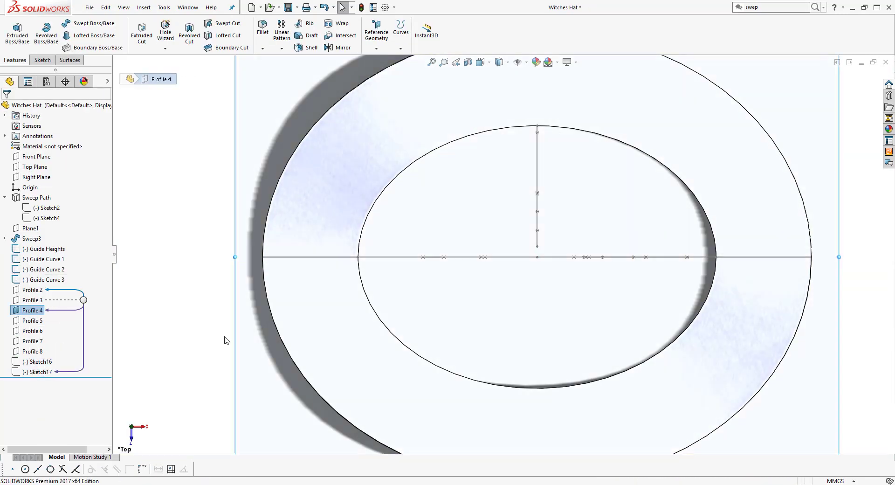
scroll(472, 275, "up", 4)
middle_click_drag(472, 275, 468, 186)
right_click(441, 167)
left_click(464, 153)
Draw a closed spline on the Profile 4 plane, passing through the guide curves
middle_click_drag(275, 282, 267, 190)
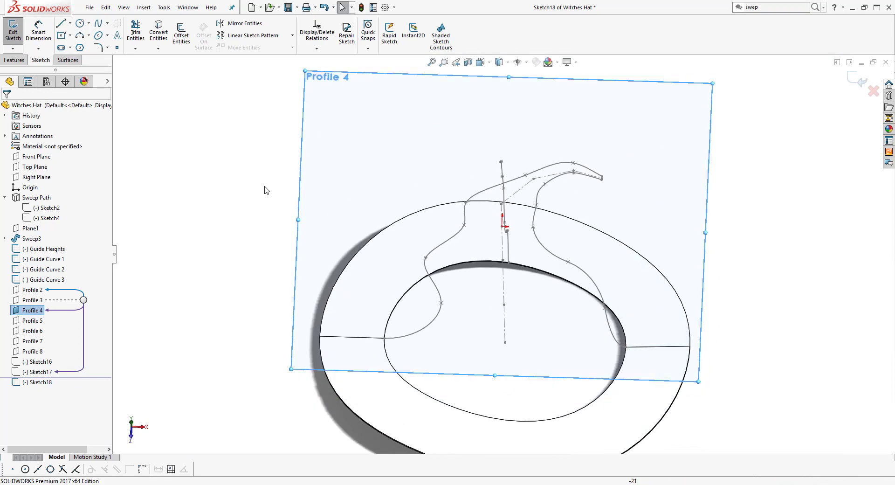
left_click(533, 228)
middle_click_drag(533, 229, 503, 281)
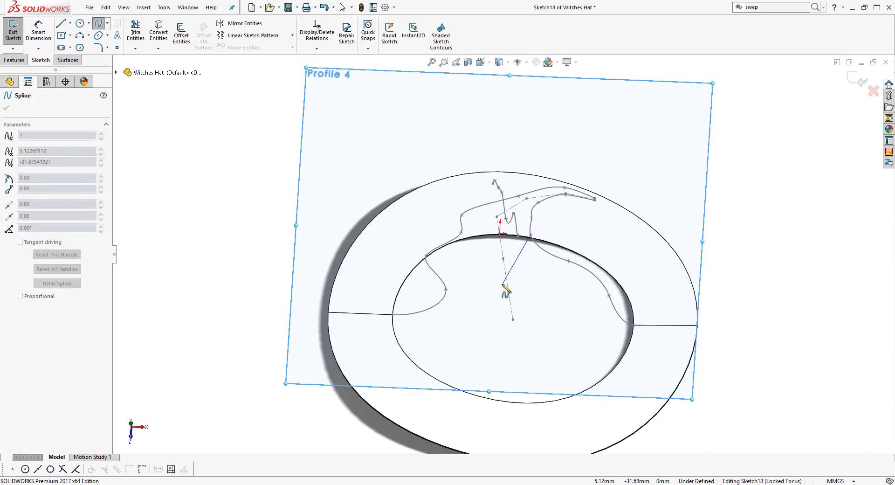
left_click(517, 265)
left_click(486, 205)
middle_click_drag(485, 205, 450, 205)
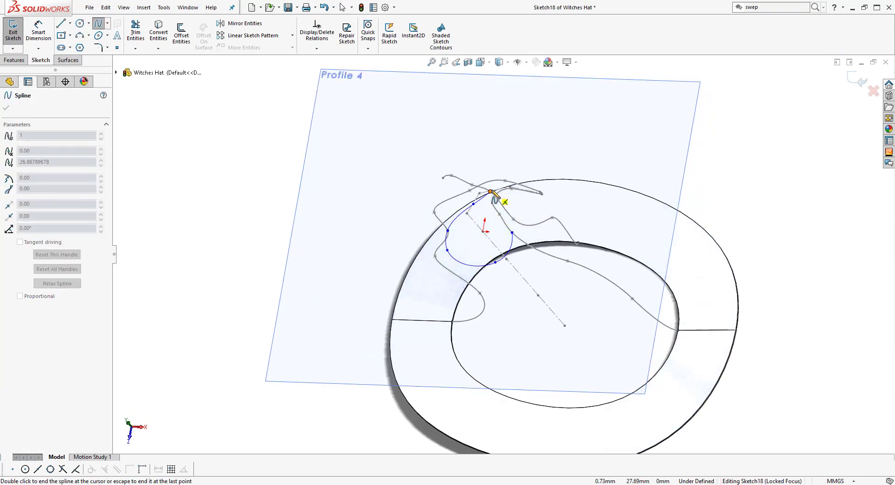
left_click(512, 232)
left_click(6, 108)
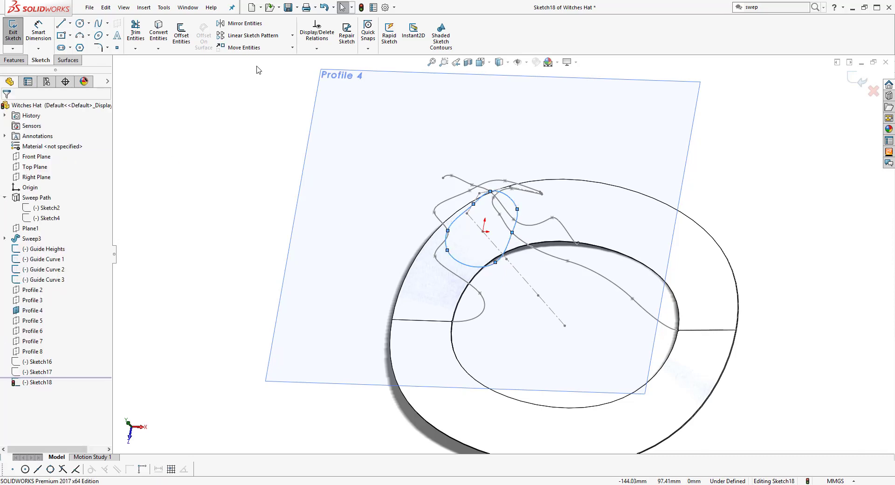
left_click(314, 114)
View the Profile 4 sketch from the top and move its four free spline points to distort the outline
key("space")
left_click(429, 245)
scroll(526, 273, "down", 5)
left_click_drag(517, 309, 550, 287)
left_click_drag(380, 281, 404, 317)
left_click_drag(428, 151, 425, 182)
mouse_move(547, 162)
left_mouse_down()
mouse_move(536, 170)
mouse_move(569, 173)
mouse_move(581, 186)
mouse_move(571, 187)
left_mouse_up()
left_click(7, 108)
Show Sketch17 for comparison, refine the Profile 4 spline's free points against it and finish the sketch
right_click(27, 371)
left_click(36, 349)
left_click_drag(538, 294, 513, 292)
left_click(424, 187)
left_click_drag(413, 188, 434, 189)
left_click(571, 188)
mouse_move(570, 187)
left_mouse_down()
mouse_move(564, 198)
mouse_move(601, 149)
mouse_move(597, 165)
left_mouse_up()
left_click(6, 108)
left_click(13, 32)
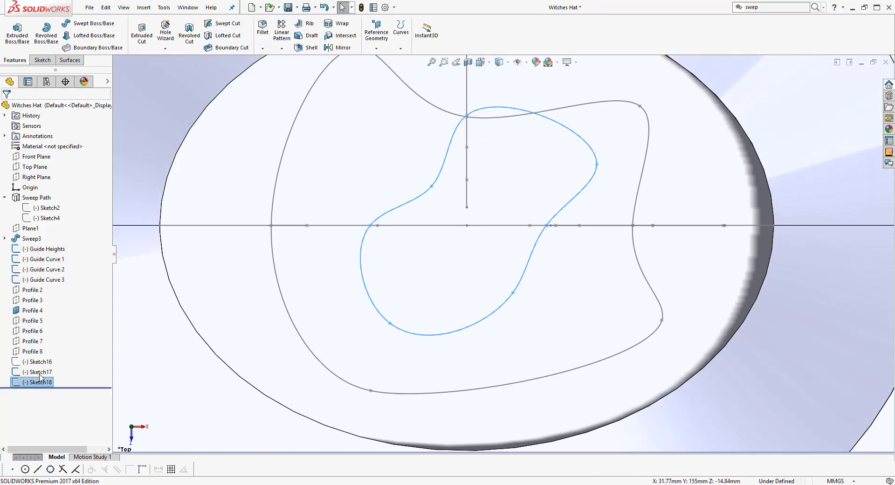
Hide Sketch17 and Sketch18 and start a sketch on the Profile 5 plane, leaving that plane shown
left_click(34, 372, "ctrl")
left_click(38, 357)
left_click(30, 320)
left_click(28, 308)
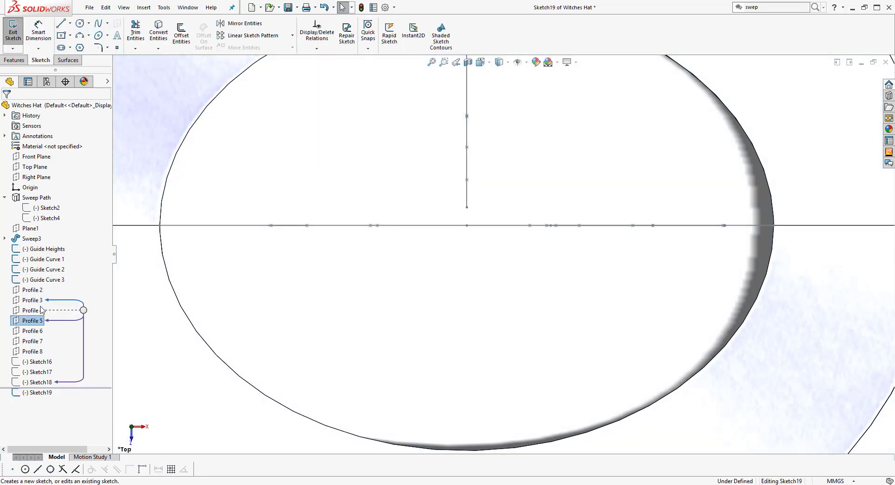
right_click(30, 320)
left_click(40, 310)
Draw a closed, roughly round spline on the Profile 5 plane, passing through the guide curves
middle_click_drag(385, 342, 373, 235)
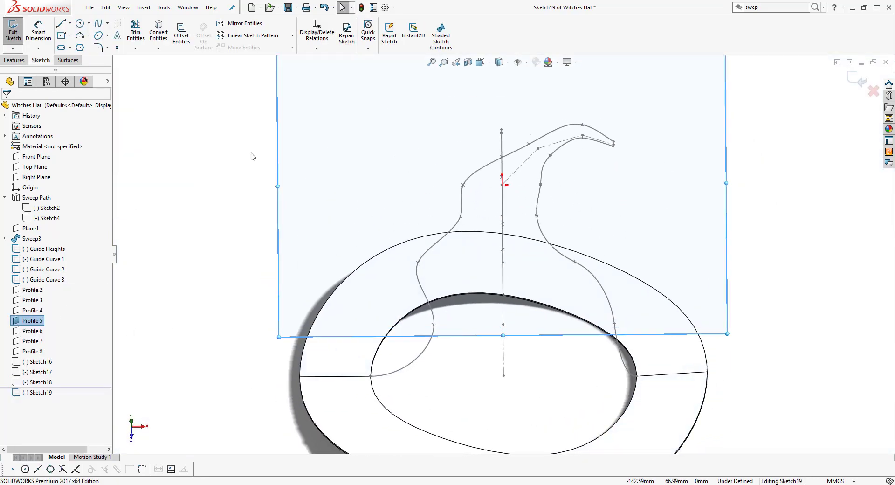
left_click(539, 185)
left_click(488, 205)
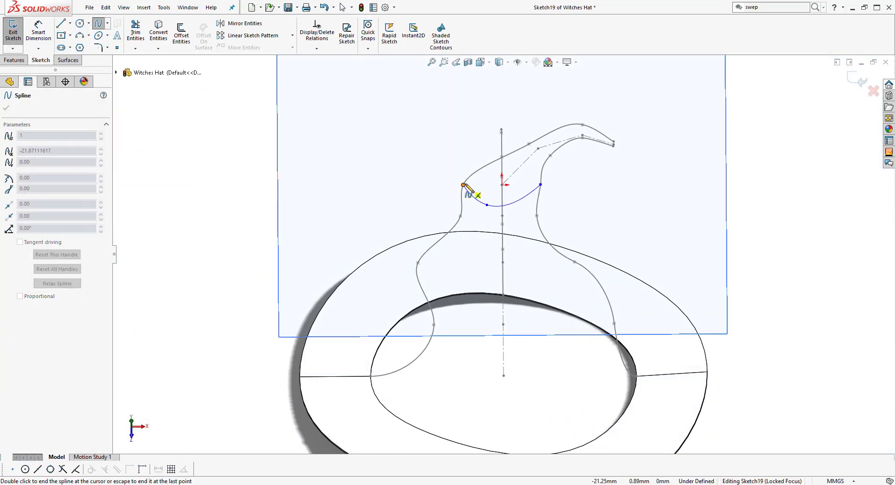
left_click(463, 185)
middle_click_drag(474, 174, 443, 186)
left_click(366, 210)
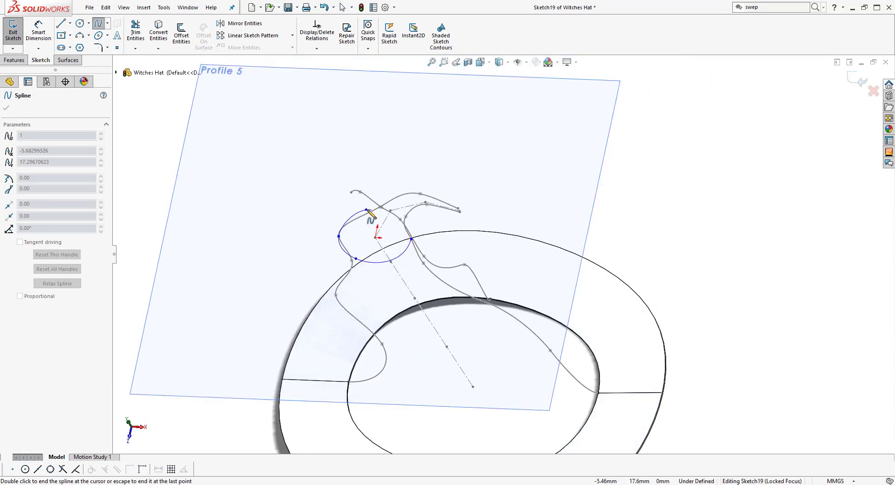
left_click(412, 240)
key("Escape")
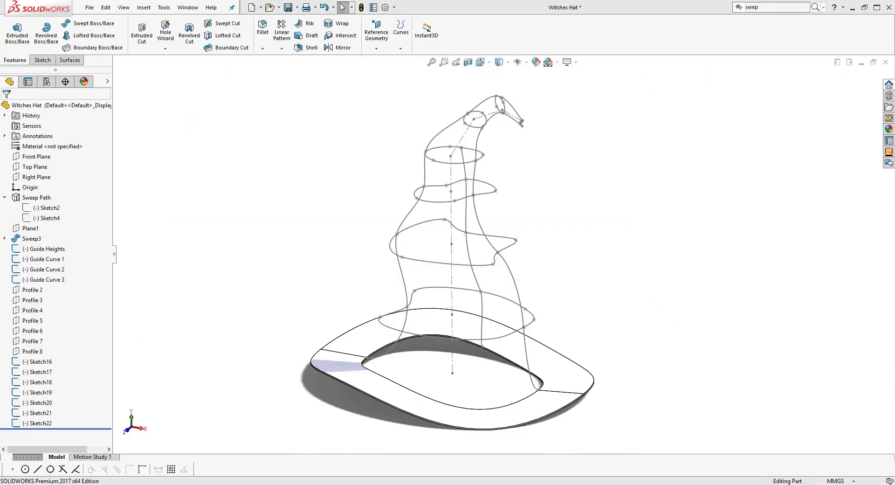
Start a boss loft and select the seven profile sketches in order from the hat's base to its tip
left_click(89, 35)
left_click(422, 337)
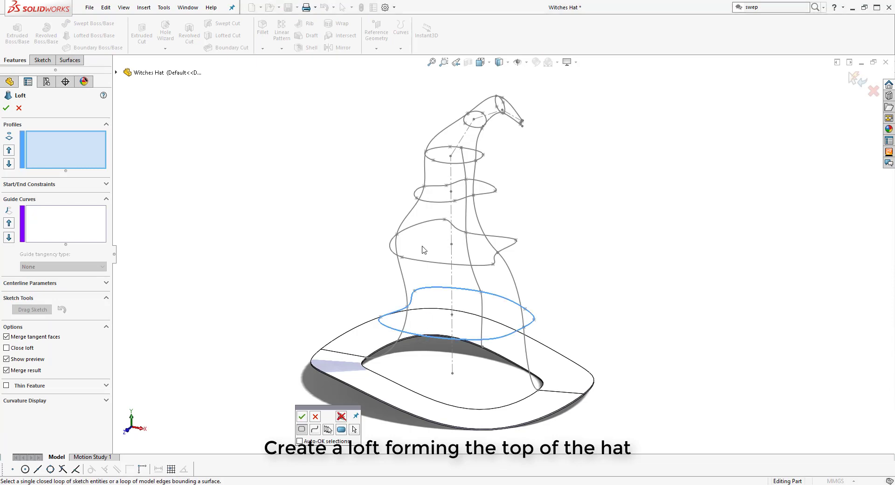
right_click(421, 216)
left_click(437, 265)
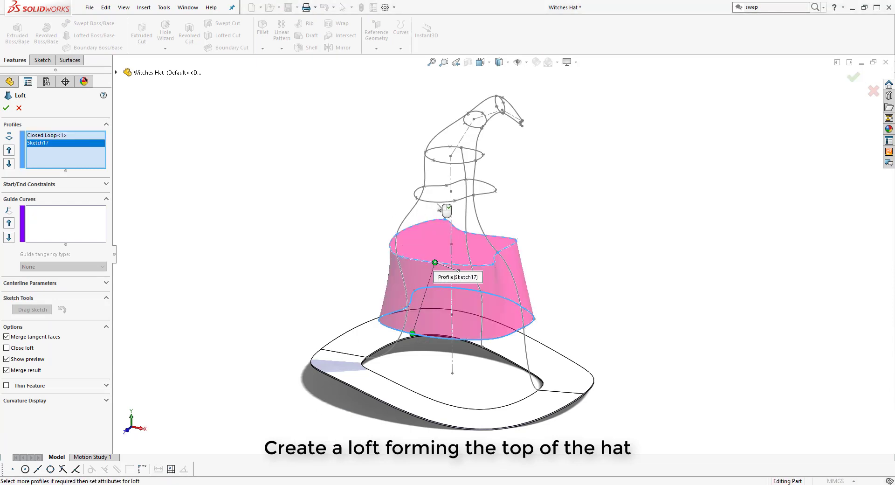
left_click(455, 199)
left_click(450, 161)
left_click(482, 122)
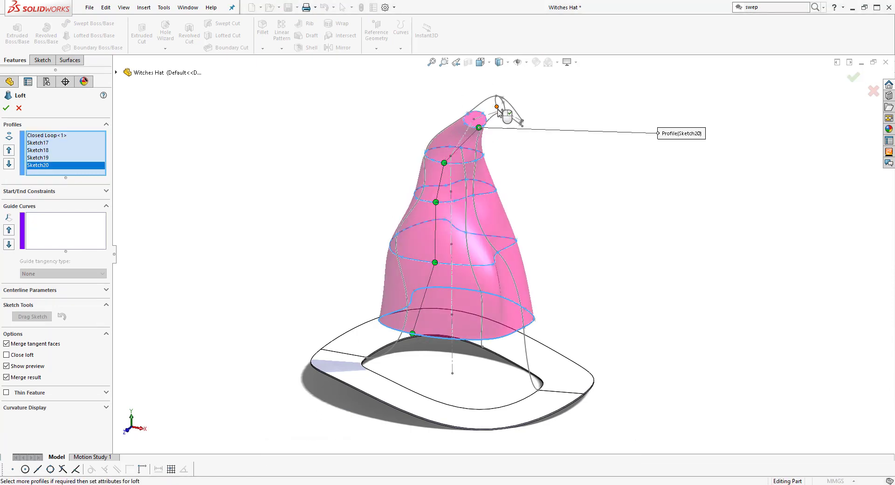
scroll(512, 140, "down", 5)
left_click(503, 152)
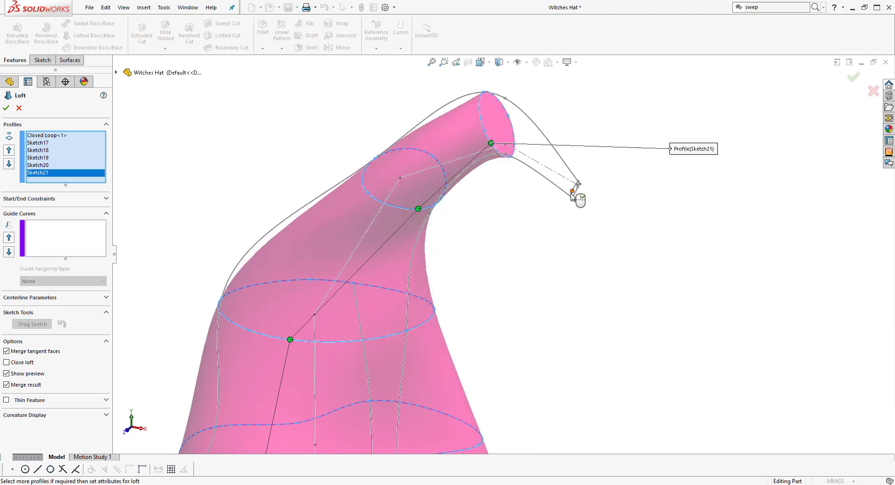
scroll(564, 195, "down", 3)
left_click(555, 211)
scroll(504, 307, "up", 5)
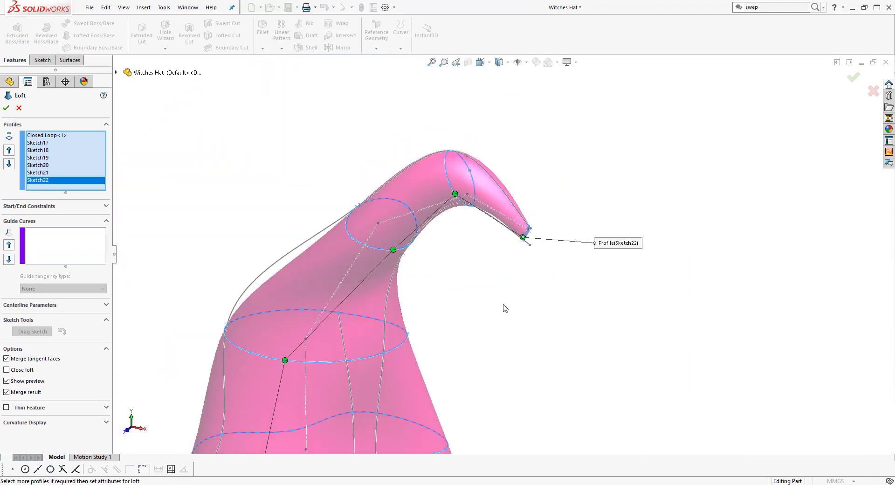
Add Guide Curve 2 as a guide curve and complete the crown loft
scroll(459, 391, "up", 1)
middle_click_drag(459, 392, 495, 387)
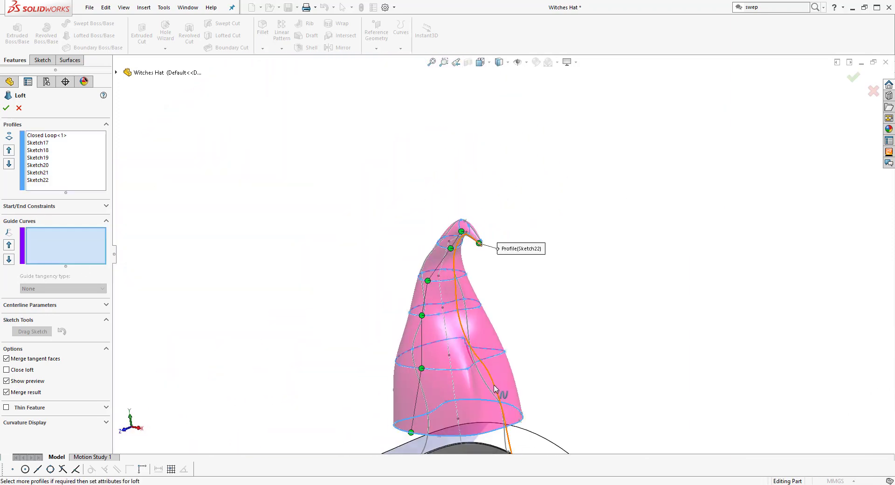
left_click(496, 388)
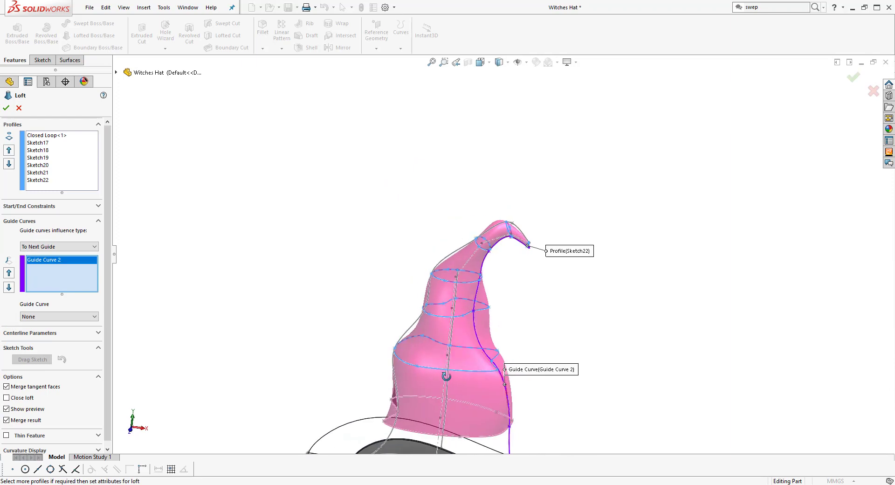
left_click(5, 107)
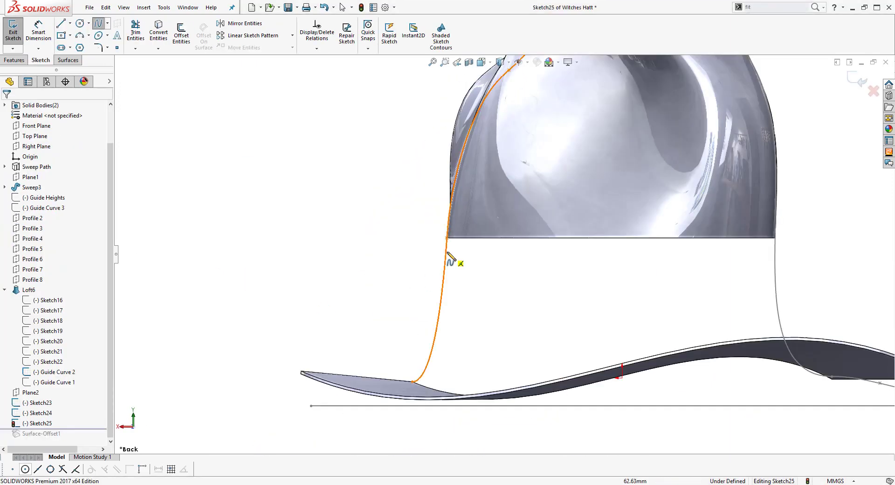
Draw a spline in Sketch25 from the crown's base edge, down across the brim, ending just below the circle beneath the hat
left_click(446, 239)
left_click(409, 374)
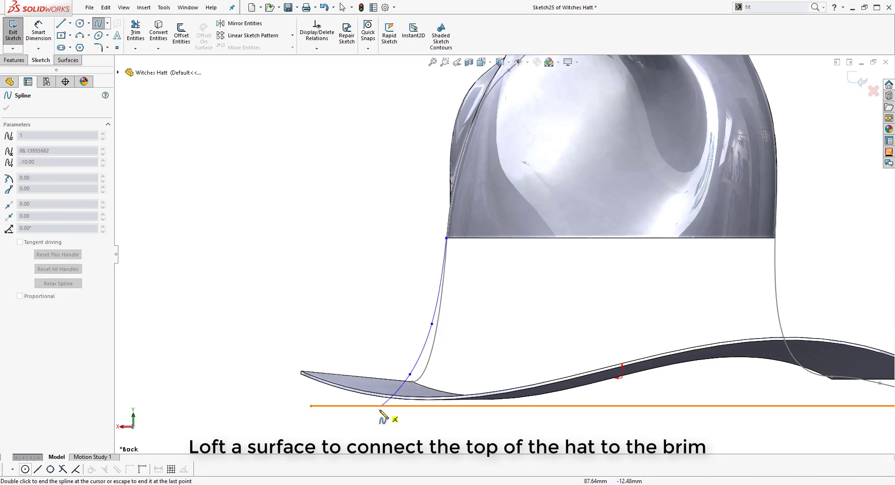
double_click(363, 428)
left_click(6, 108)
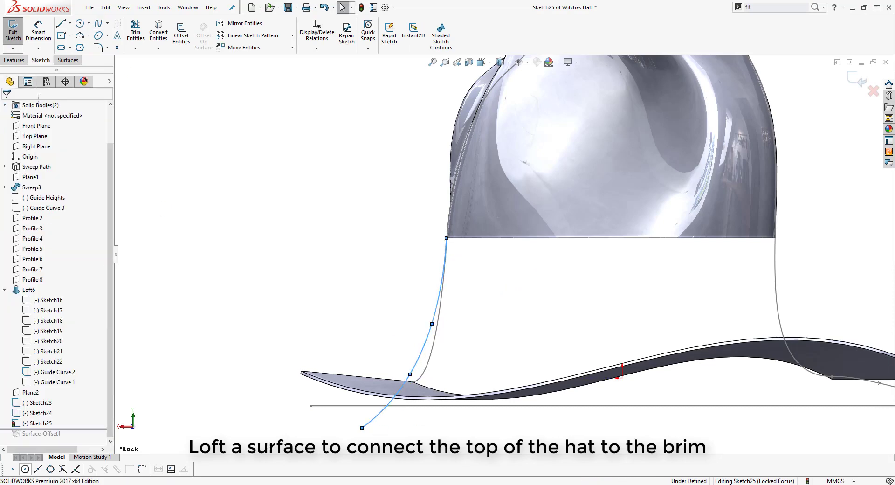
Hide the Guide Curve 2 sketch under the crown loft
middle_click_drag(377, 301, 378, 312)
scroll(378, 312, "down", 1)
right_click(438, 368)
right_click(55, 372)
left_click(64, 355)
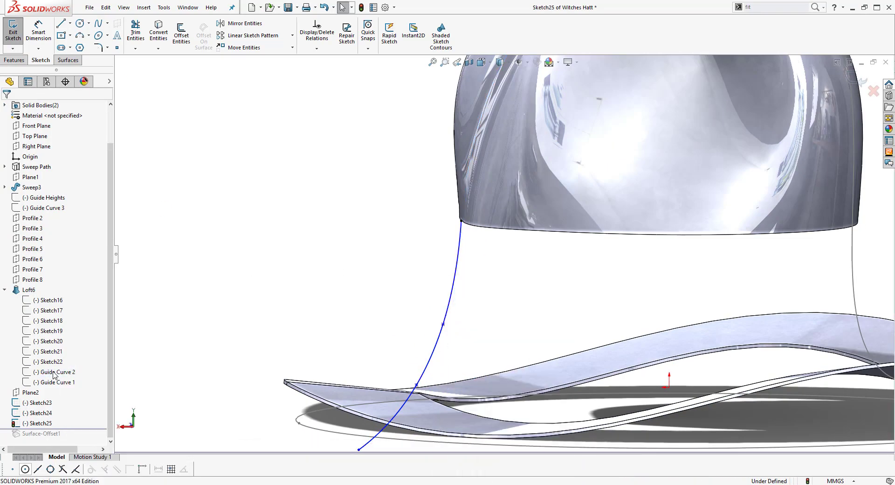
Add pierce relations from the spline's upper end to the crown's base edge and from its lower end to the Sketch23 curve
scroll(495, 219, "down", 3)
middle_click_drag(401, 246, 422, 245)
left_click(416, 239)
left_click(416, 239)
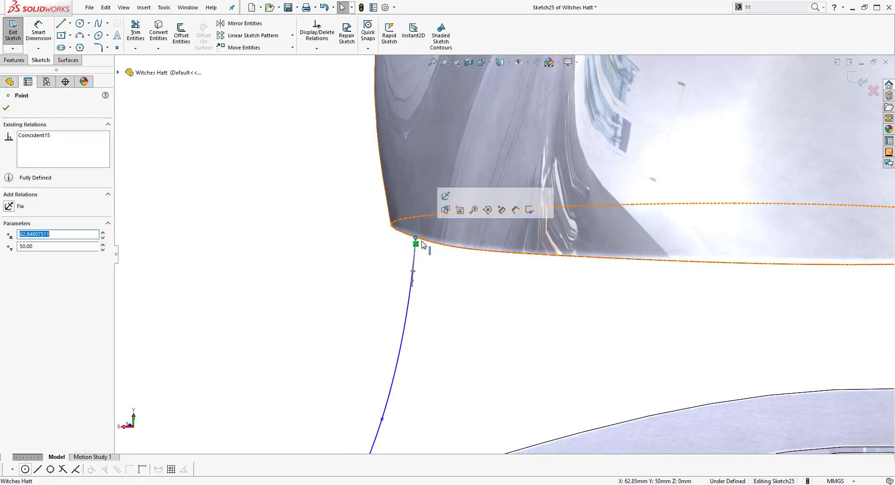
left_click(456, 247, "ctrl")
left_click(524, 204)
left_click(14, 35)
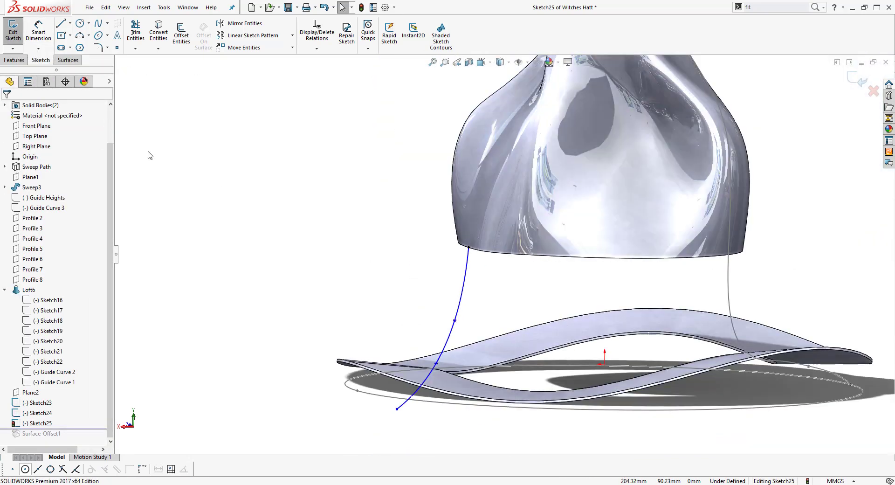
left_click(397, 410)
left_click(400, 397, "ctrl")
left_click(463, 356)
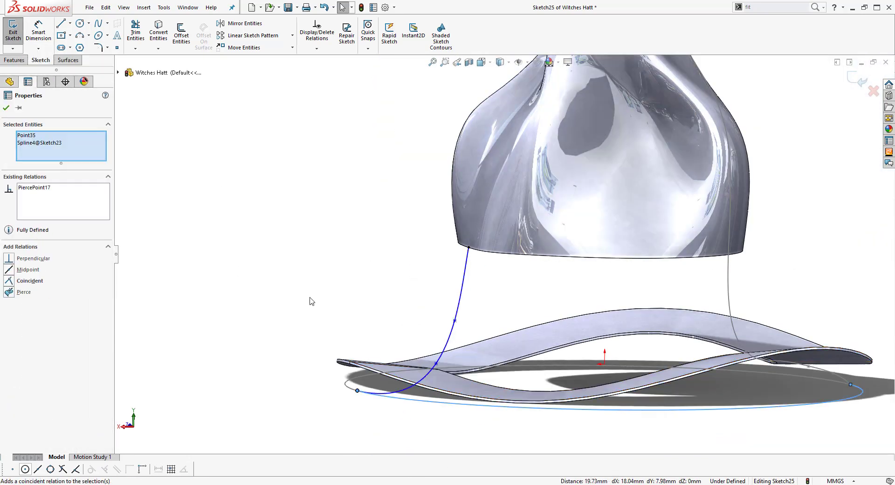
left_click(8, 108)
Edit Sketch24 and redraw its curve as a spline from the crown's opposite base corner, through the brim, down to the lower curve
middle_click_drag(574, 320, 644, 362)
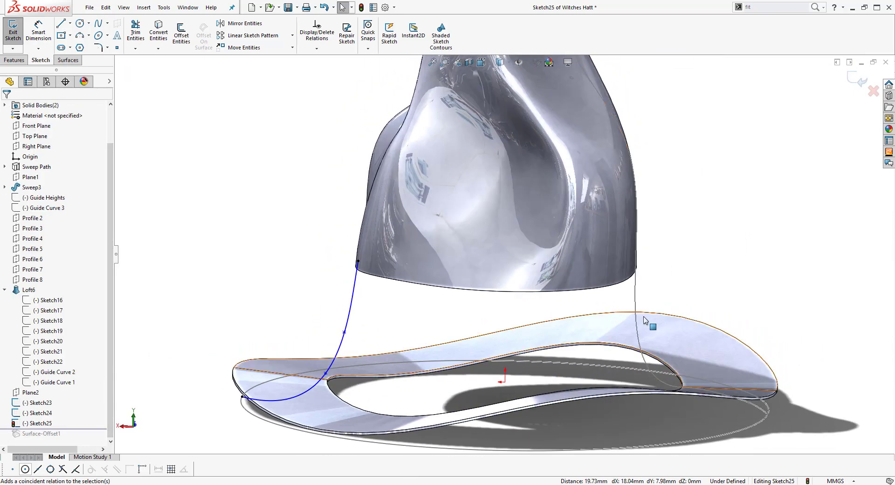
right_click(37, 413)
double_click(161, 329)
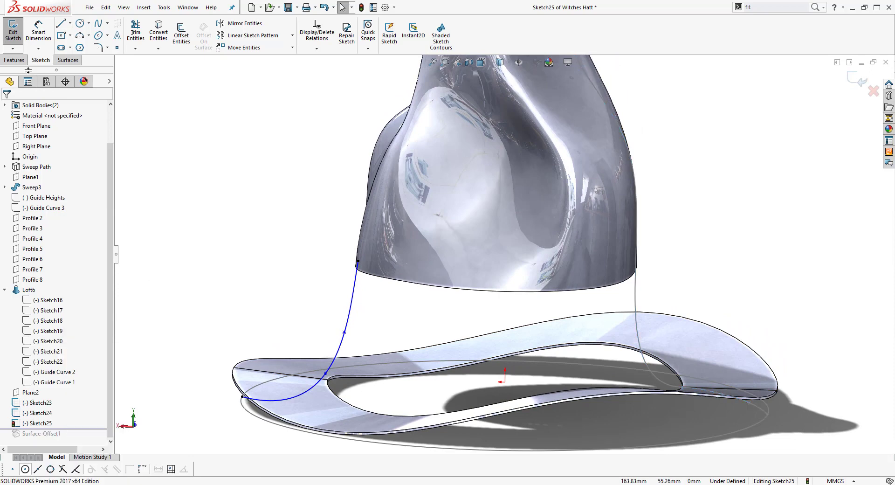
right_click(33, 416)
left_click(22, 336)
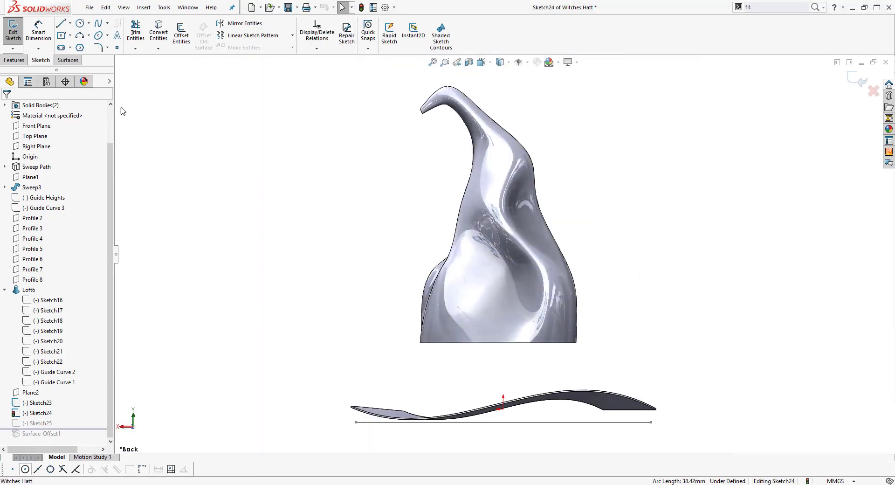
left_click(575, 344)
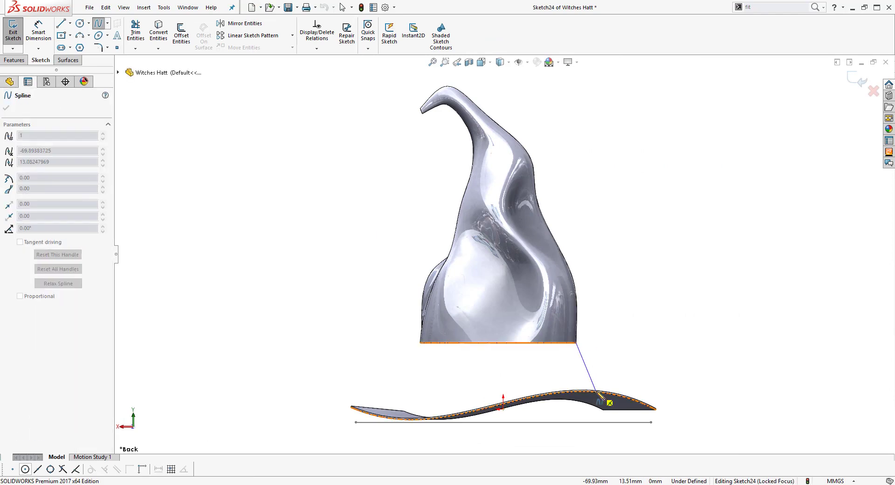
middle_click_drag(595, 380, 599, 390)
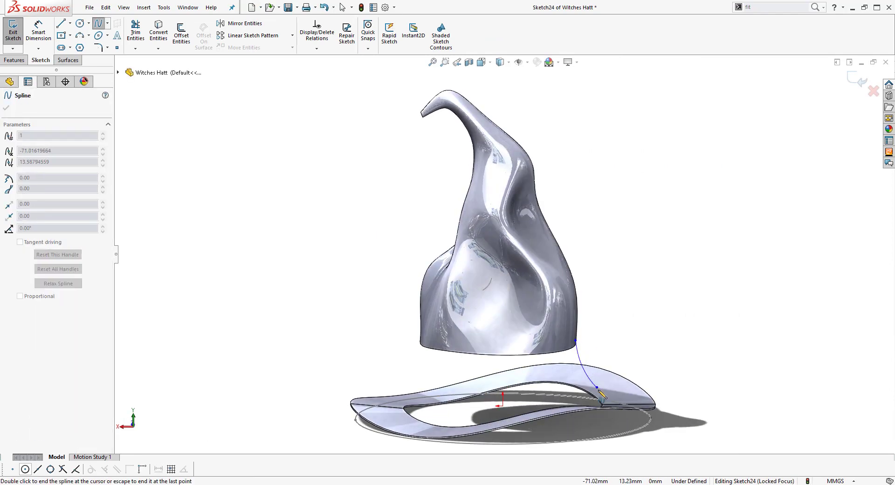
double_click(652, 416)
left_click(7, 108)
key("space")
left_click(550, 331)
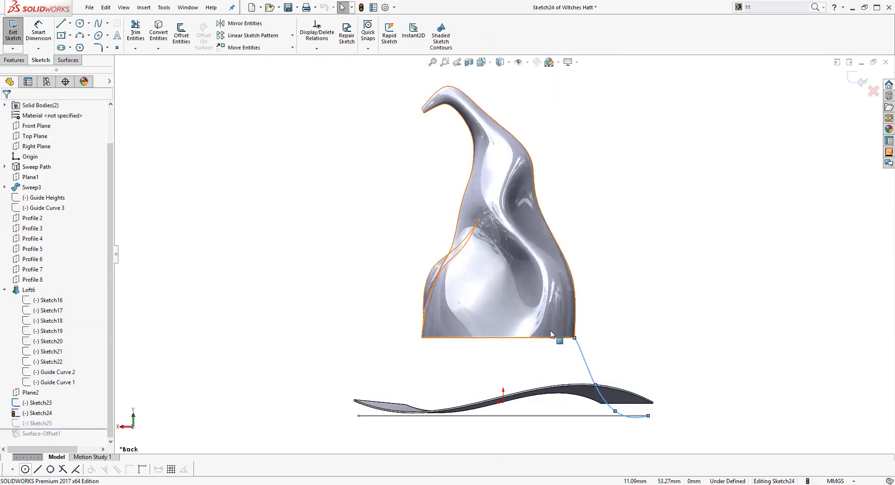
Delete the extra spline point below the brim, pierce the spline's lower end with the Sketch23 curve, and close the sketch
scroll(597, 386, "down", 2)
left_click(624, 423)
key("Delete")
left_click(672, 429)
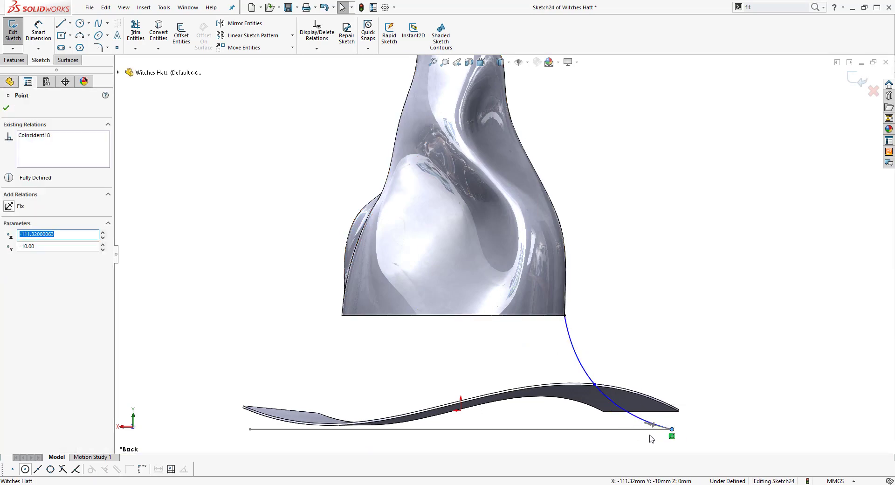
left_click(647, 429, "ctrl")
left_click(706, 389)
left_click(654, 357)
middle_click_drag(561, 318, 589, 316)
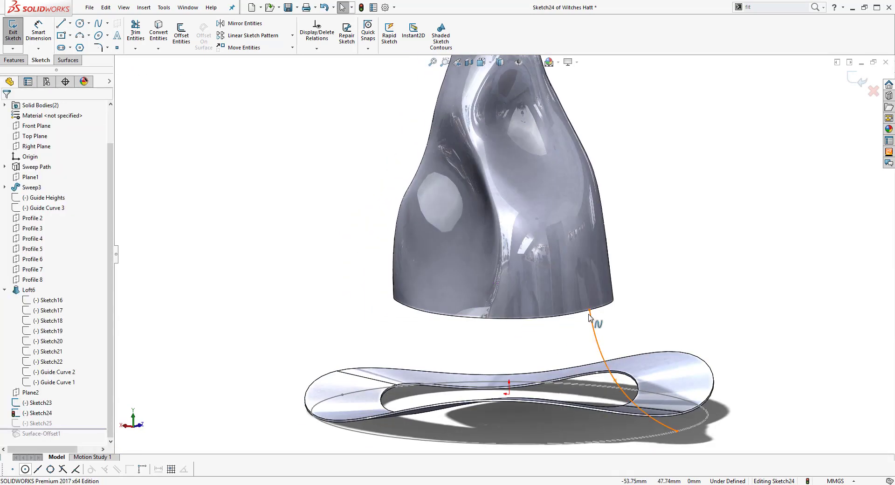
mouse_move(380, 309)
middle_mouse_down()
mouse_move(497, 325)
mouse_move(483, 309)
middle_mouse_up()
key("ctrl+b")
Start a surface loft between the crown's base edge and Sketch23, using Sketch25 and Sketch24 as guide curves
left_click(88, 35)
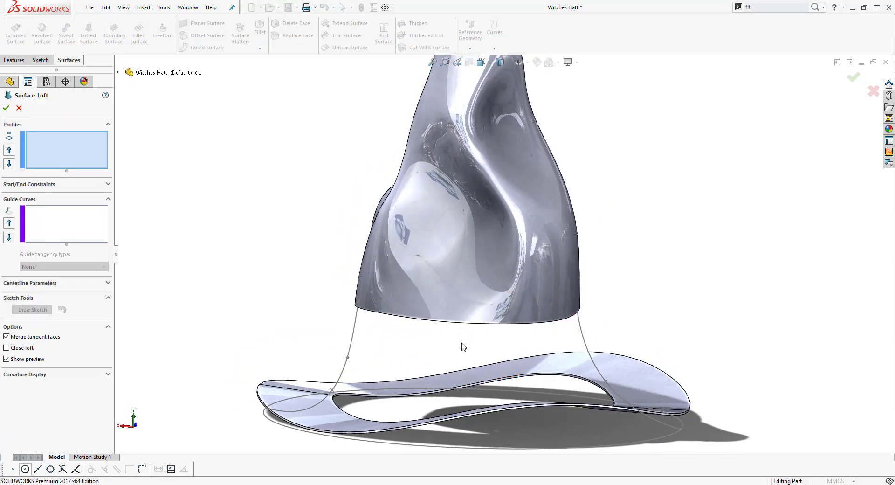
left_click(443, 323)
left_click(392, 448)
left_click(57, 230)
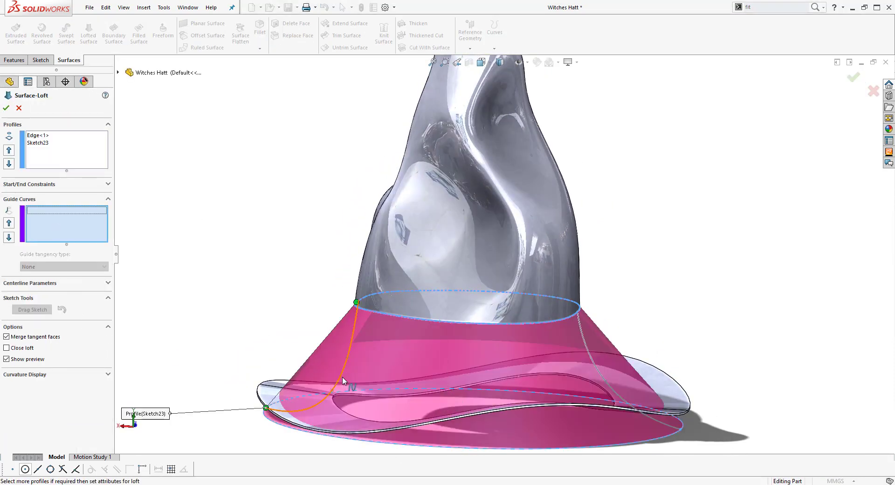
left_click(341, 376)
left_click(598, 375)
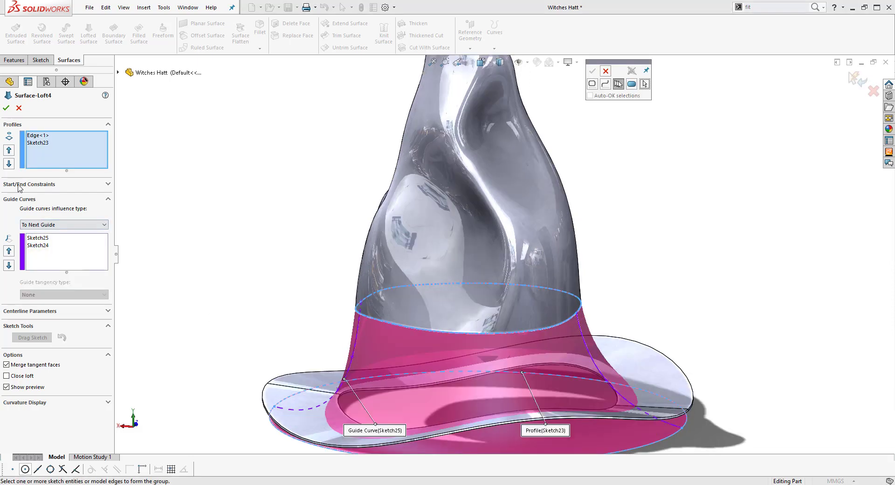
Set the loft's start constraint to Tangency To Face with length 1.7 and its end constraint to Direction Vector along a reference plane
left_click(29, 184)
left_click(60, 205)
left_click(41, 226)
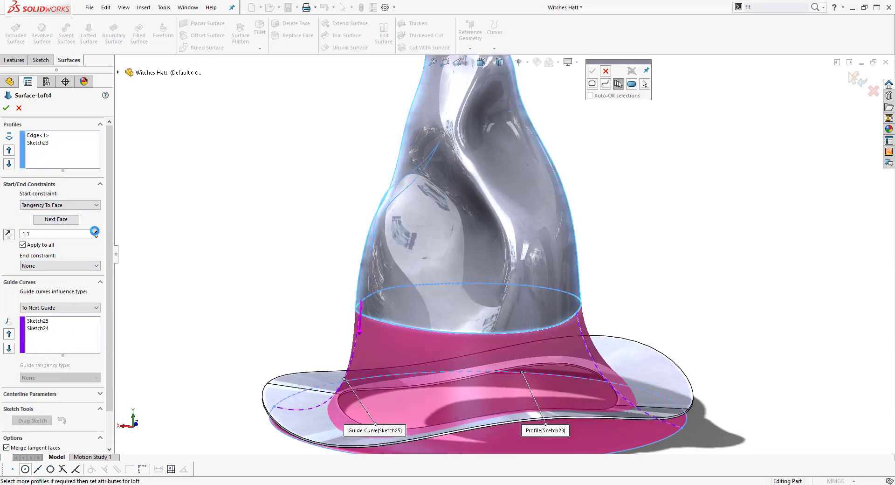
left_click(60, 265)
left_click(42, 283)
left_click(118, 72)
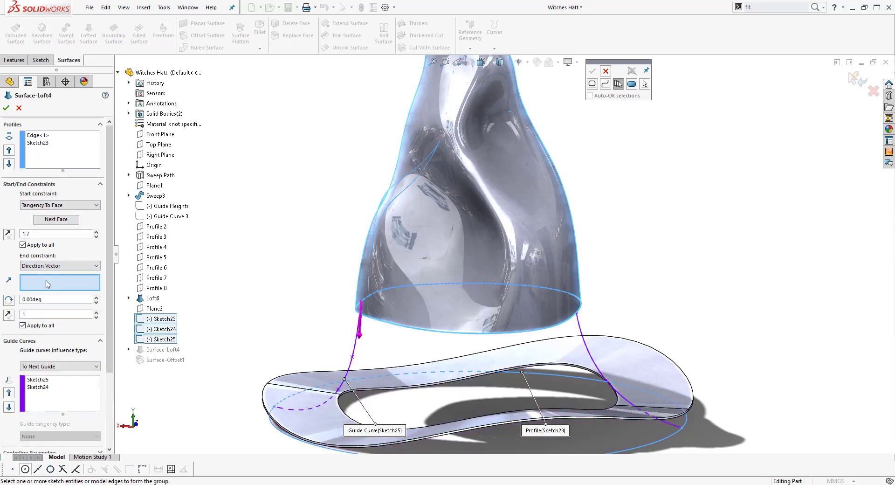
left_click(151, 146)
left_click(157, 154)
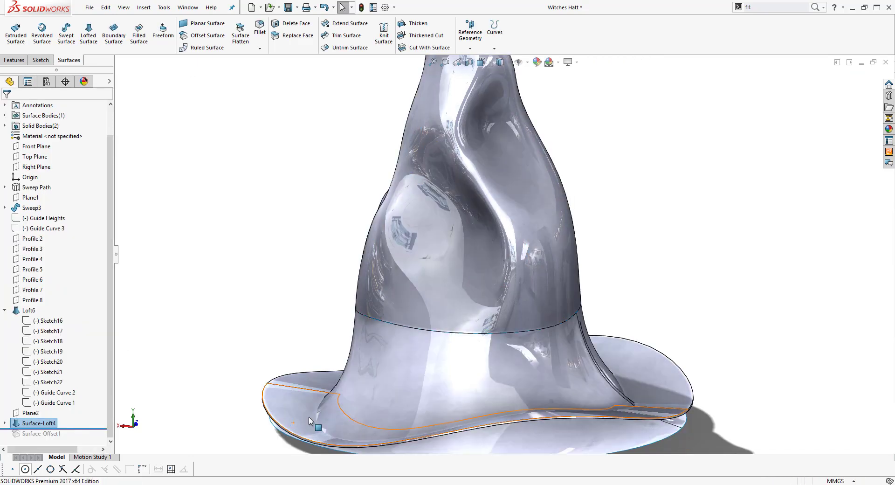
Trim the lofted connecting surface where it meets the hat's brim
key("f")
middle_click_drag(355, 373, 430, 303)
left_click(347, 35)
left_click(466, 355)
left_click(426, 369)
left_click(38, 231)
left_click(430, 396)
left_click(6, 108)
Start a sketch on the Front Plane and place a point just beyond the crown's tip, at about X 73.5, Y 218.8 mm
left_click(27, 199)
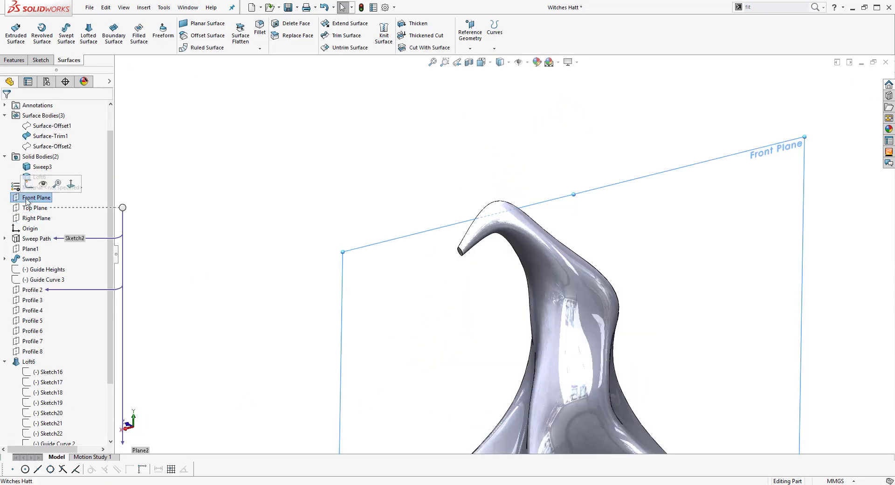
middle_click_drag(450, 254, 404, 241)
right_click(311, 192)
left_click(331, 200)
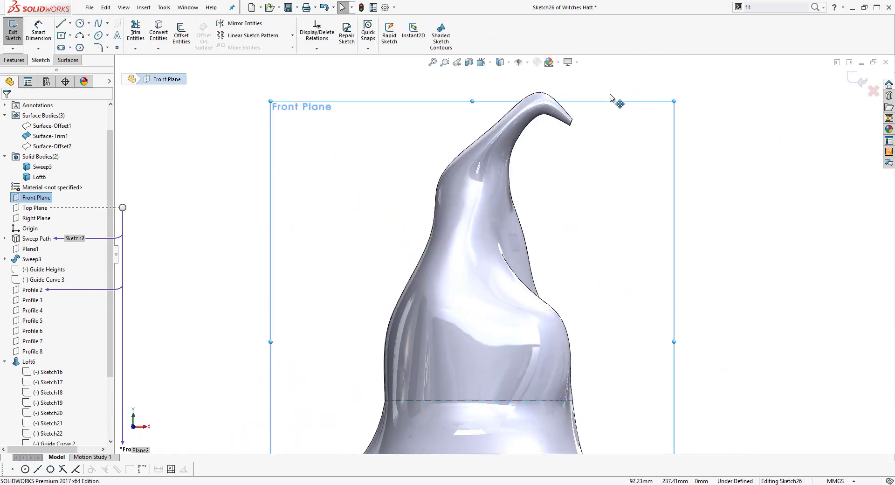
scroll(583, 135, "down", 3)
left_click(565, 200)
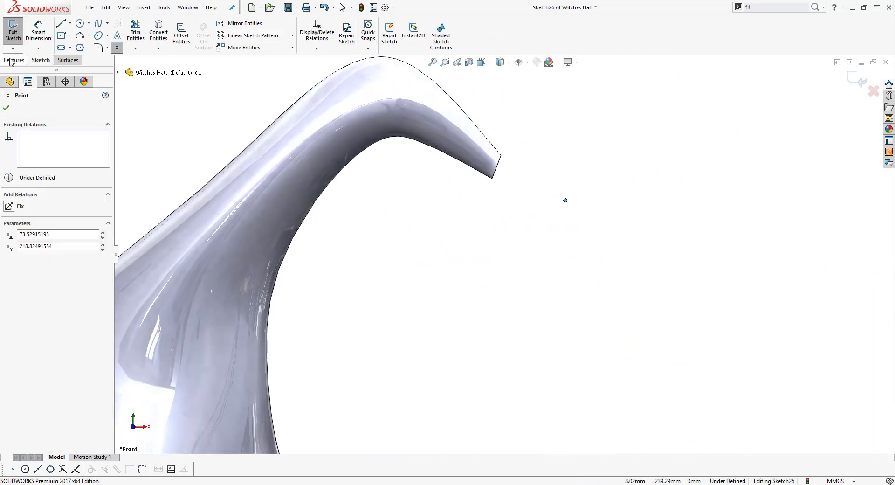
left_click(6, 108)
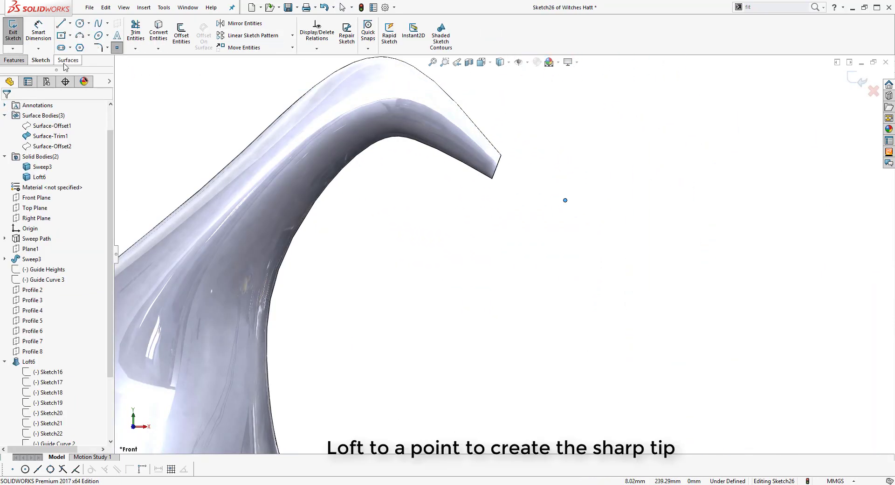
Close the sketch and loft a surface from the edge of the crown's open tip to the sketched point
left_click(13, 33)
left_click(91, 37)
mouse_move(541, 174)
middle_mouse_down()
mouse_move(493, 176)
mouse_move(490, 188)
middle_mouse_up()
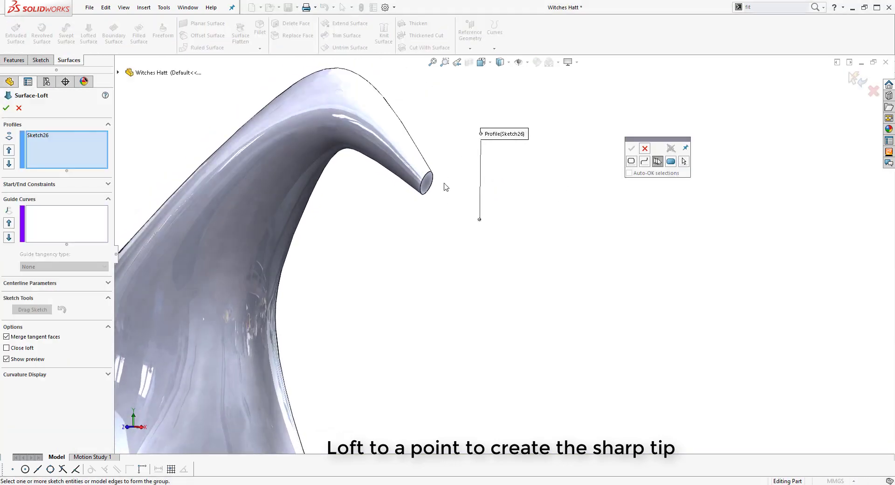
left_click(422, 187)
left_click(480, 219)
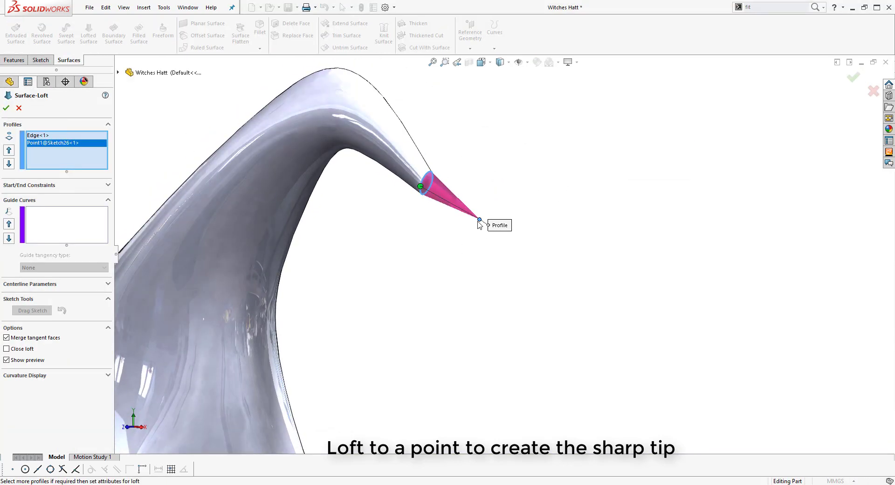
left_click(7, 108)
Edit the tip loft's Sketch26 and draw a line about 16.7 mm long from the tip's lower corner, continuing the crown's underside direction
key("space")
left_click(364, 284)
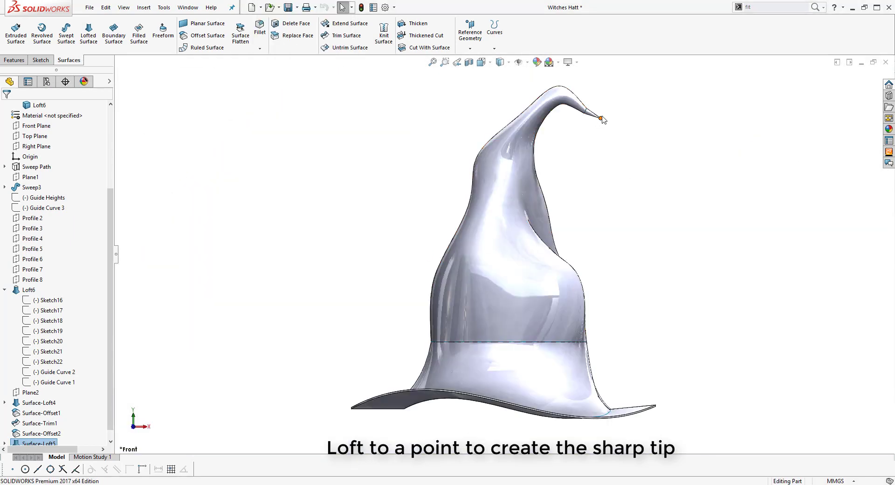
scroll(600, 120, "down", 8)
scroll(555, 188, "down", 4)
scroll(55, 396, "down", 1)
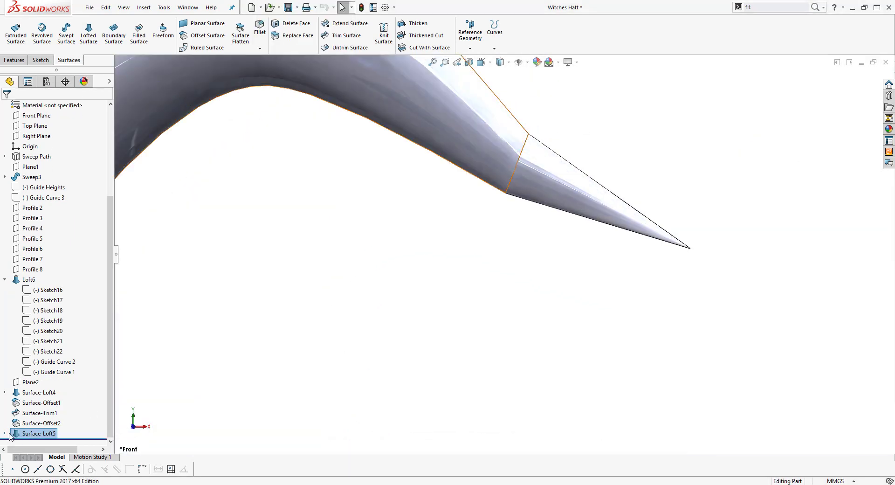
left_click(4, 433)
left_click(47, 434)
left_click(56, 407)
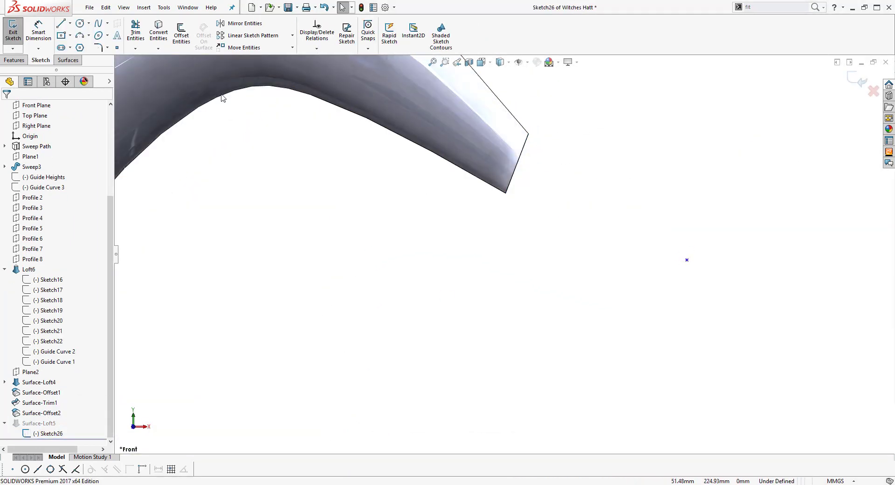
left_click(60, 22)
left_click(506, 192)
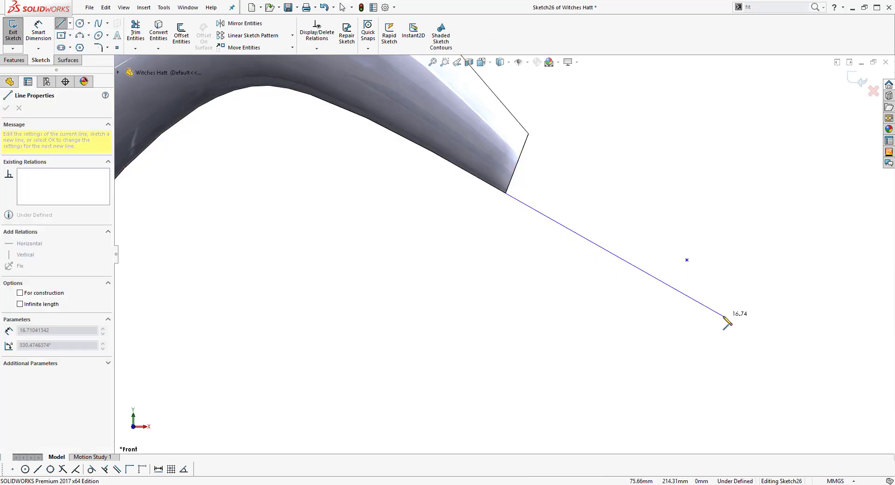
left_click(725, 317)
key("Escape")
key("Escape")
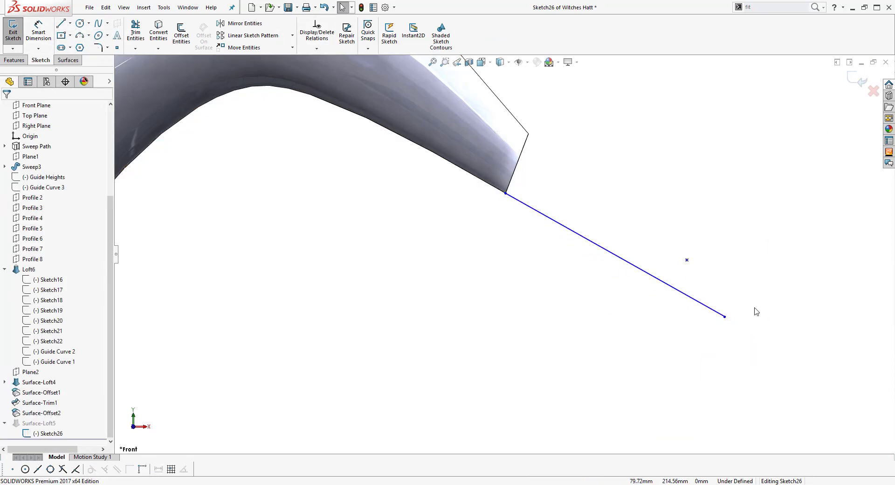